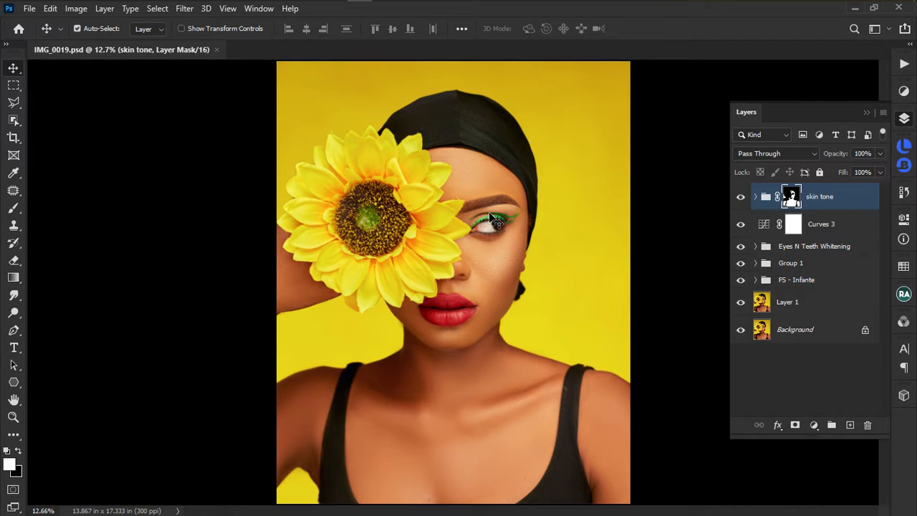
Toggle the skin tone retouch layer off and on twice to compare.
left_click(741, 198)
left_click(740, 198)
left_click(741, 197)
left_click(741, 198)
Bring up the saved Instagram profile screenshot for reference.
scroll(477, 237, "up", 3)
scroll(494, 233, "down", 1)
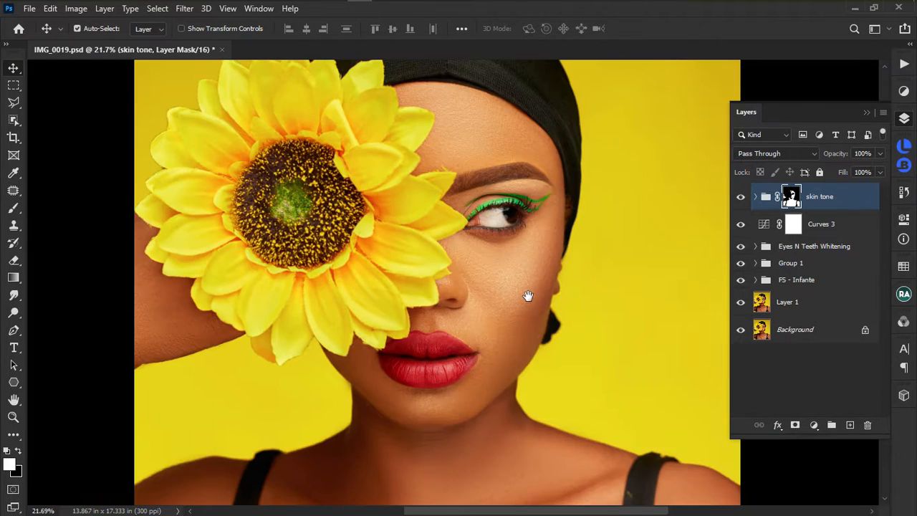
scroll(527, 296, "down", 2)
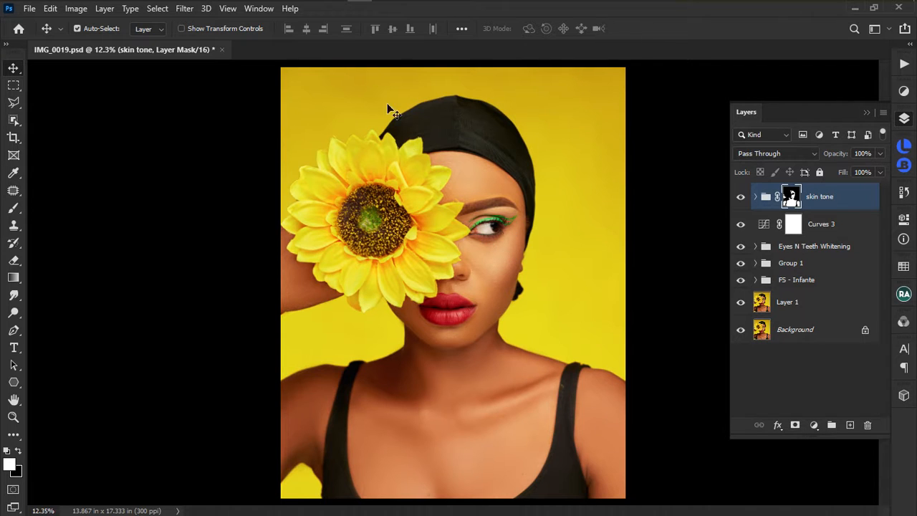
scroll(492, 247, "up", 3)
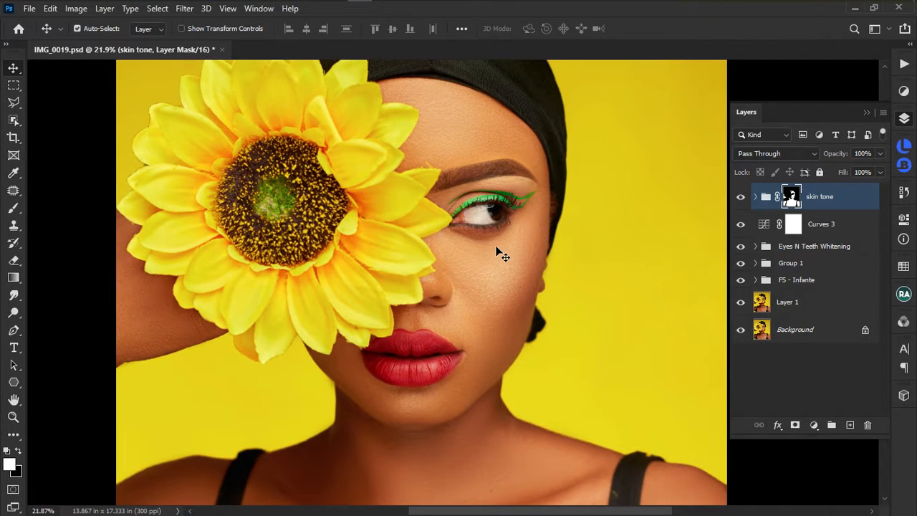
scroll(503, 266, "up", 2)
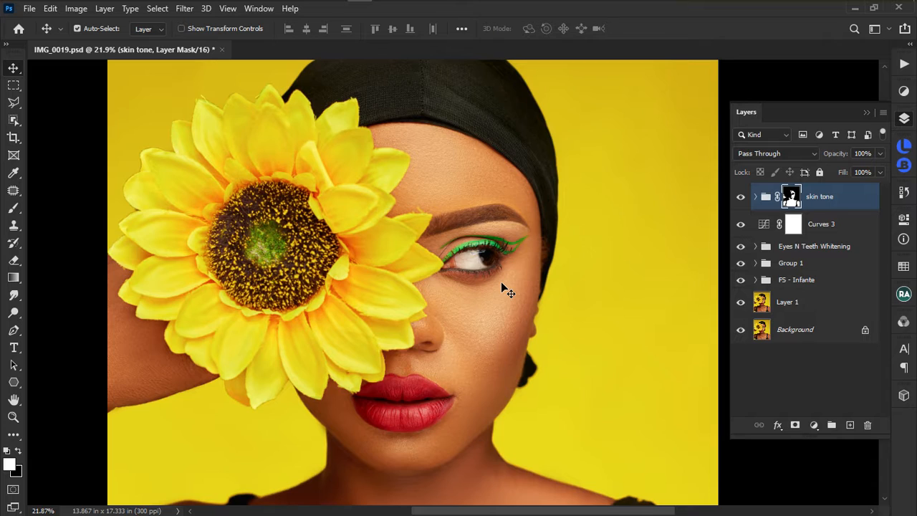
scroll(514, 301, "down", 2)
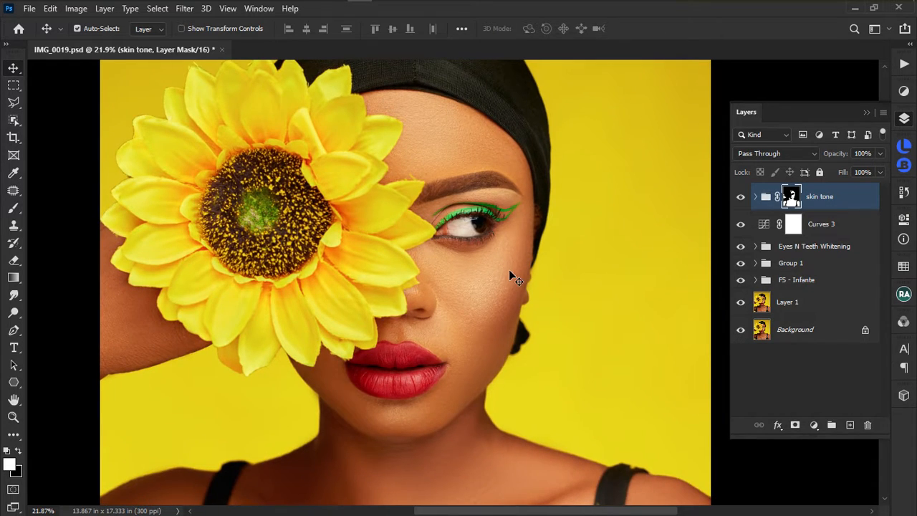
scroll(509, 234, "down", 1)
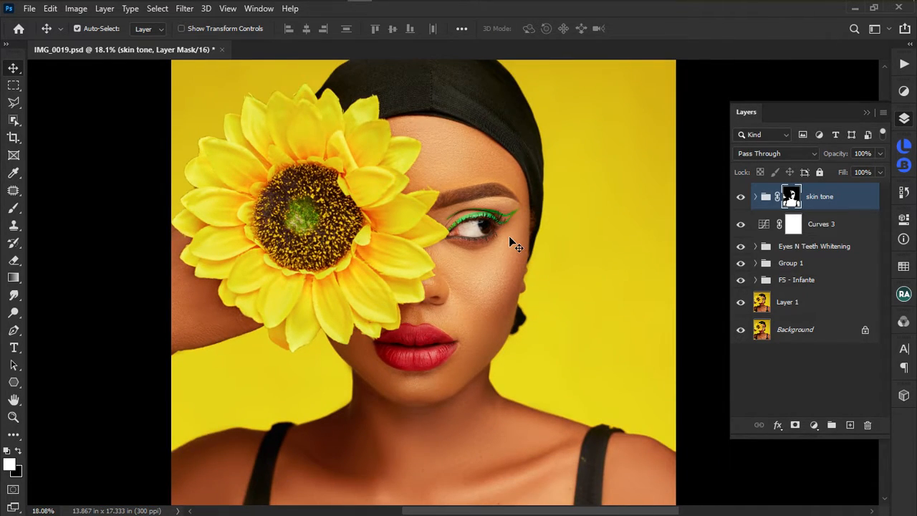
scroll(501, 258, "up", 1)
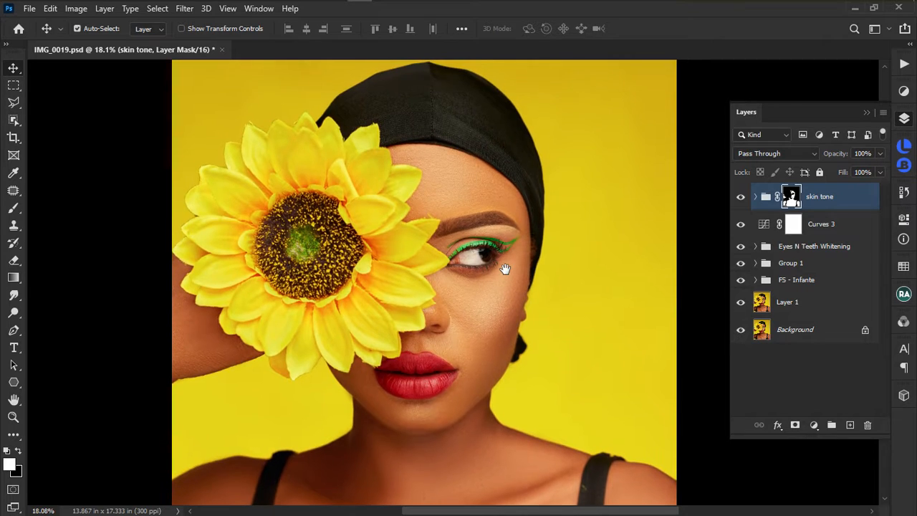
scroll(506, 272, "down", 1)
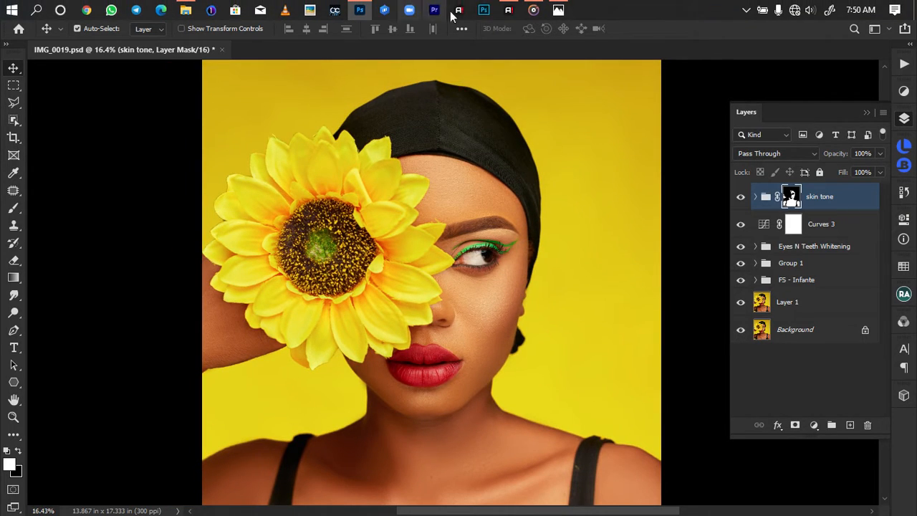
left_click(558, 4)
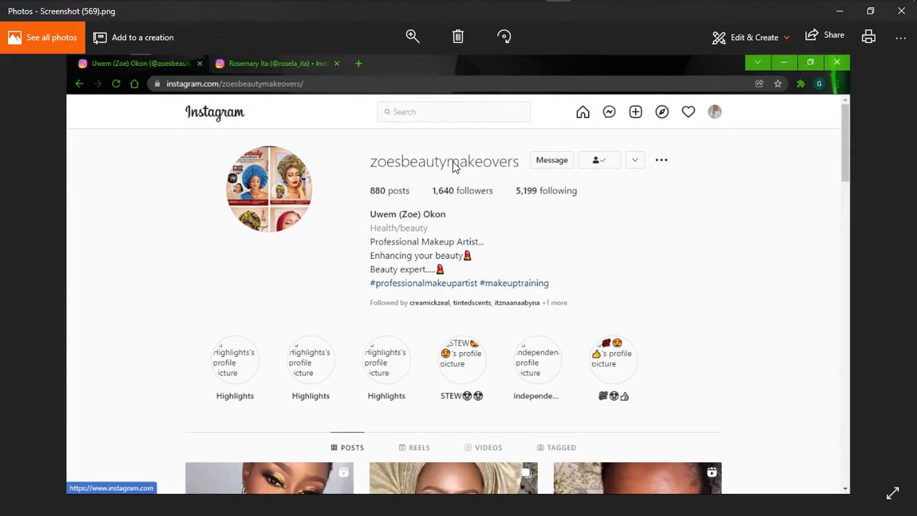
scroll(454, 168, "up", 2)
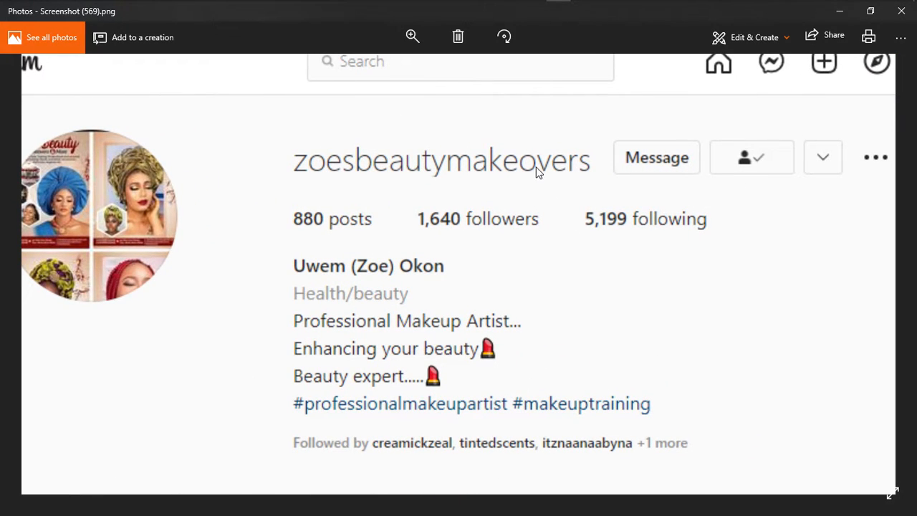
scroll(505, 161, "down", 2)
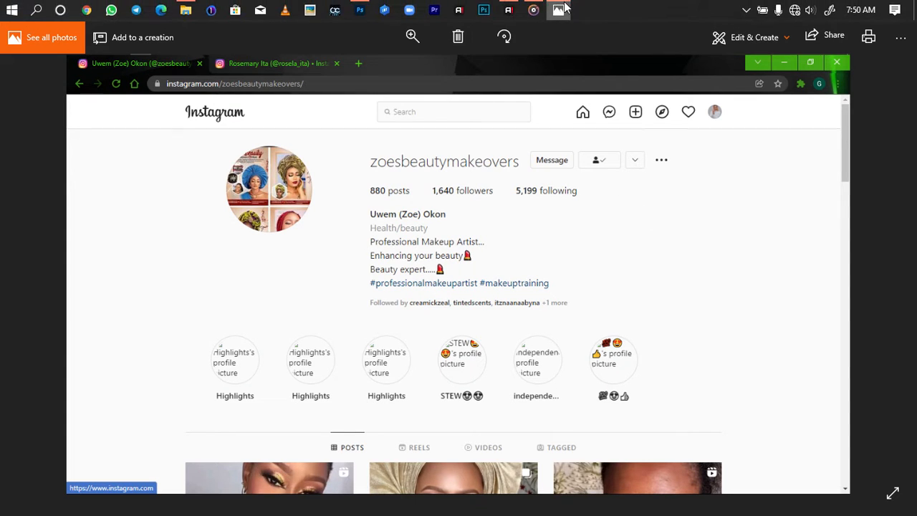
Browse the next Instagram profile screenshot, then return to the sunflower portrait.
left_click(563, 10)
scroll(463, 264, "up", 4)
scroll(464, 268, "down", 3)
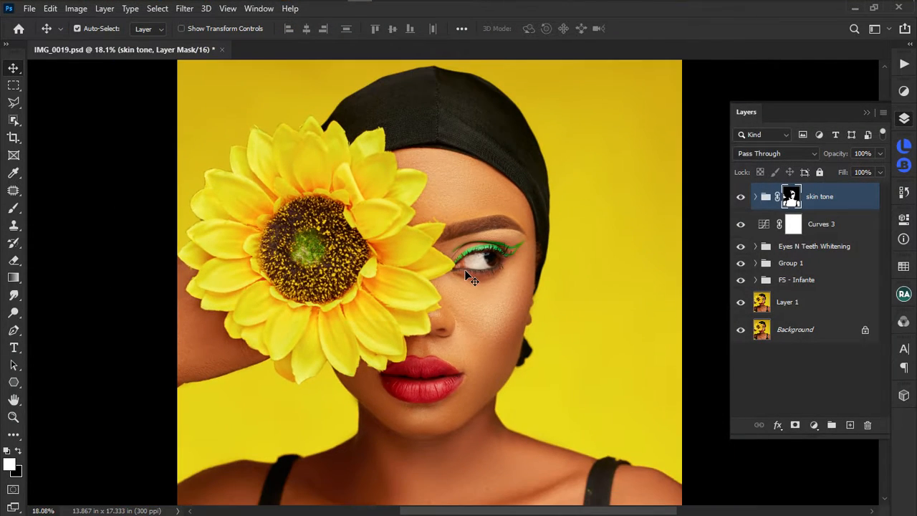
scroll(477, 281, "up", 2)
scroll(477, 281, "down", 3)
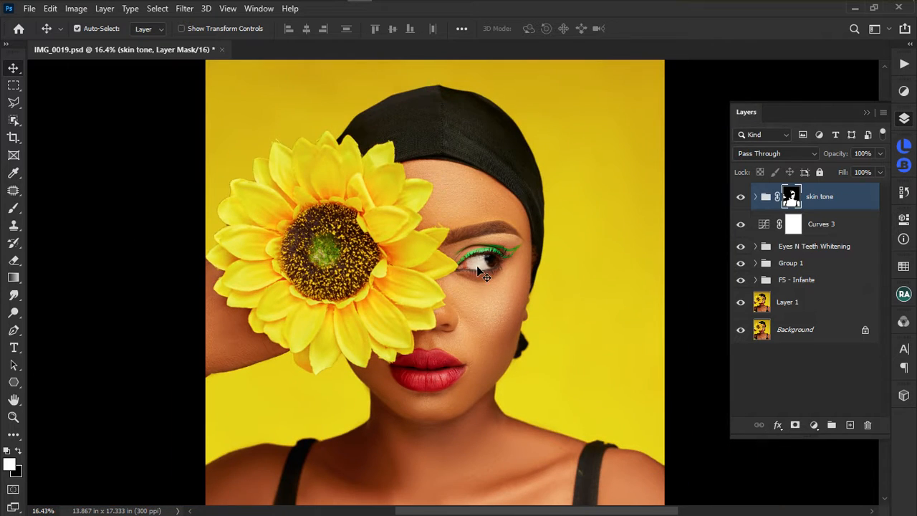
mouse_move(479, 6)
left_click(563, 10)
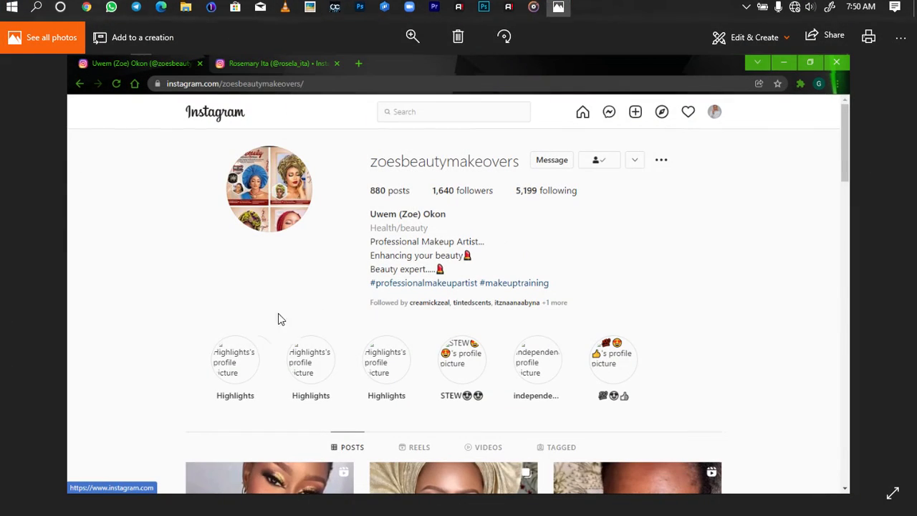
left_click(58, 275)
scroll(407, 154, "up", 3)
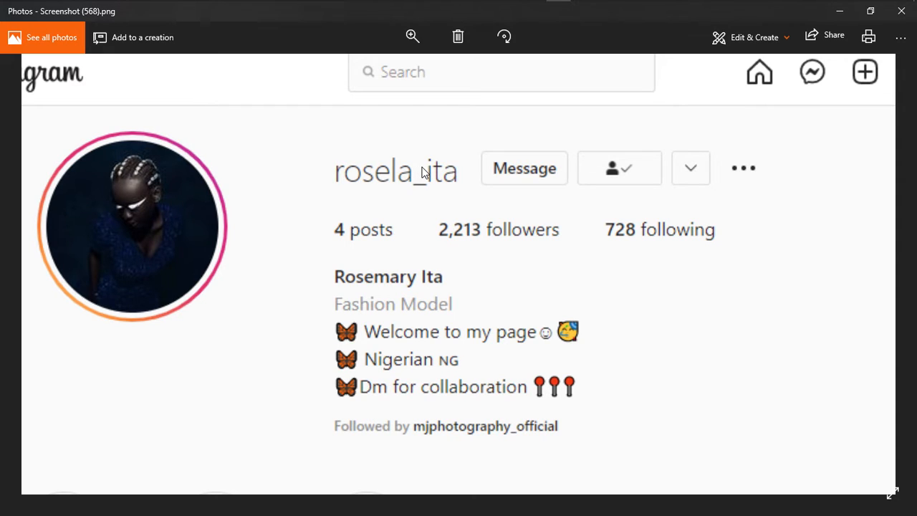
scroll(423, 172, "down", 3)
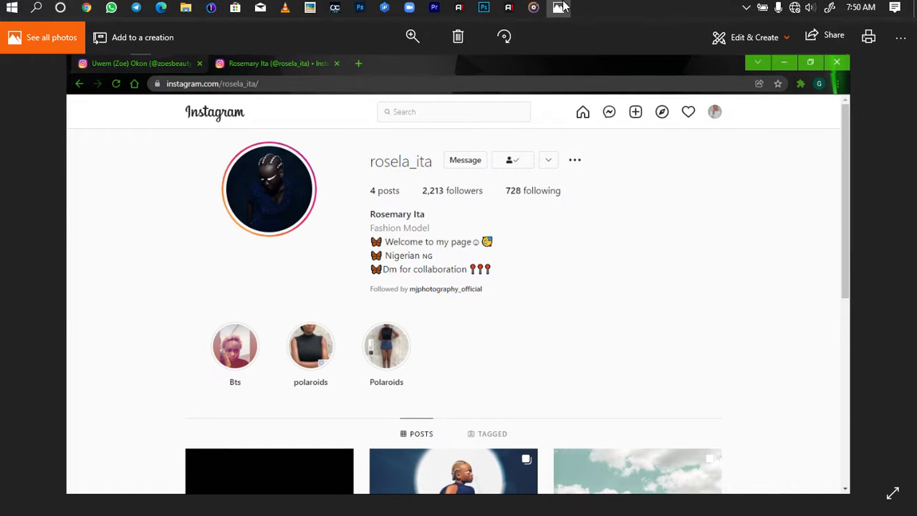
left_click(558, 10)
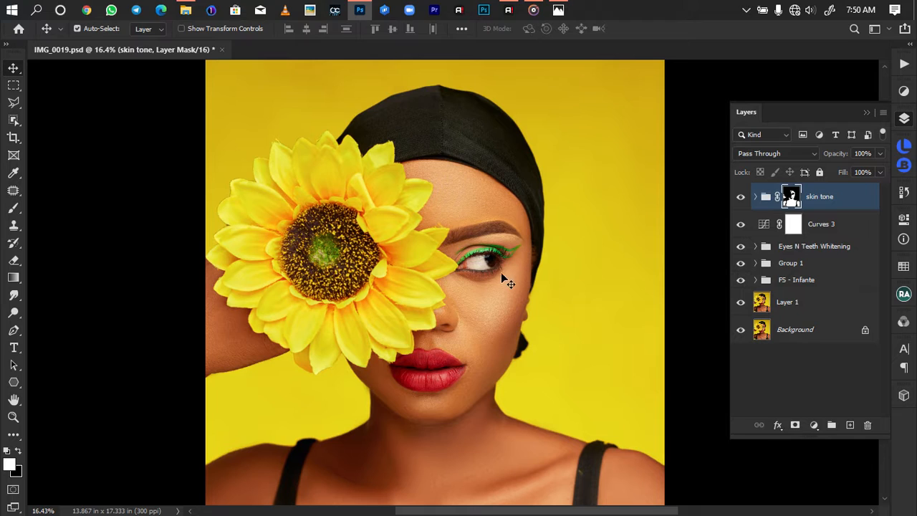
scroll(507, 309, "up", 3)
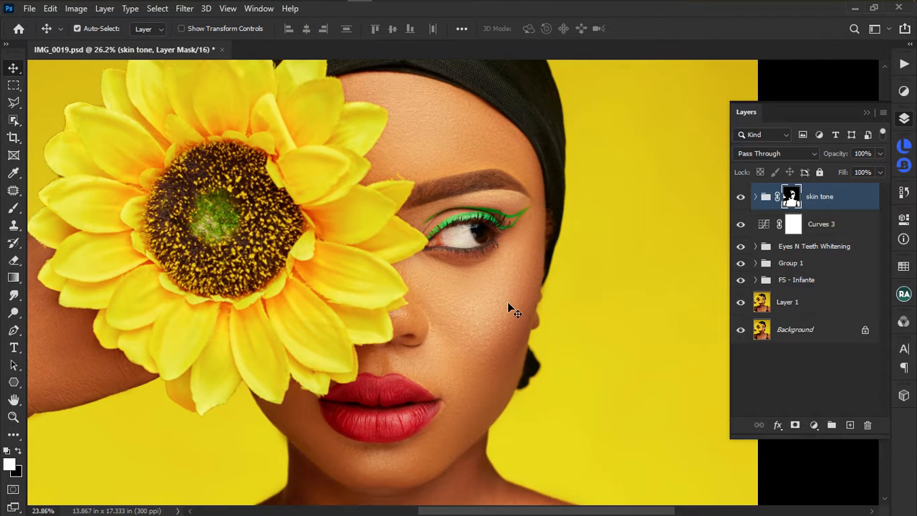
scroll(507, 303, "down", 3)
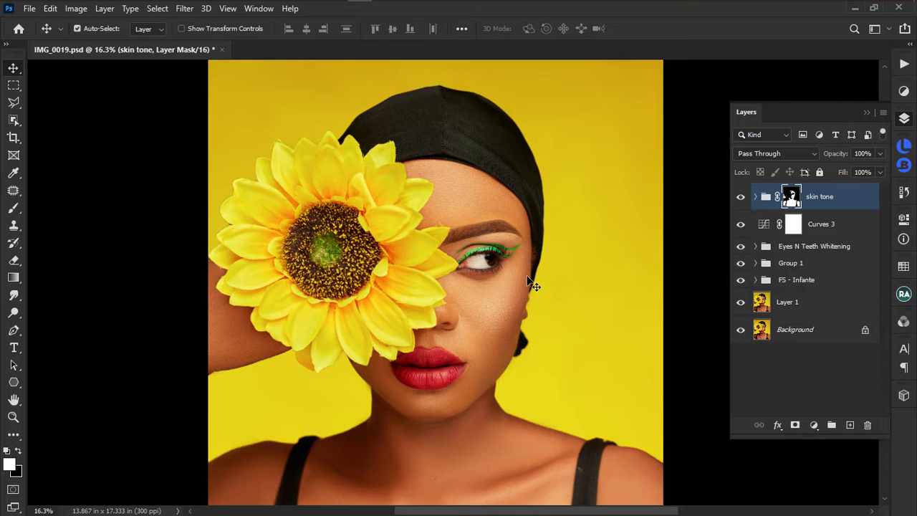
Fit the whole sunflower portrait in the window.
scroll(505, 287, "down", 2)
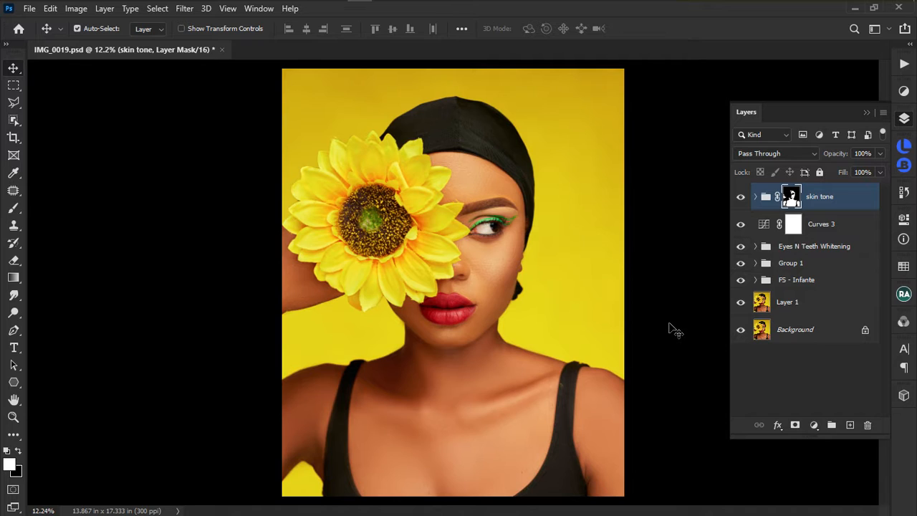
scroll(494, 228, "up", 2)
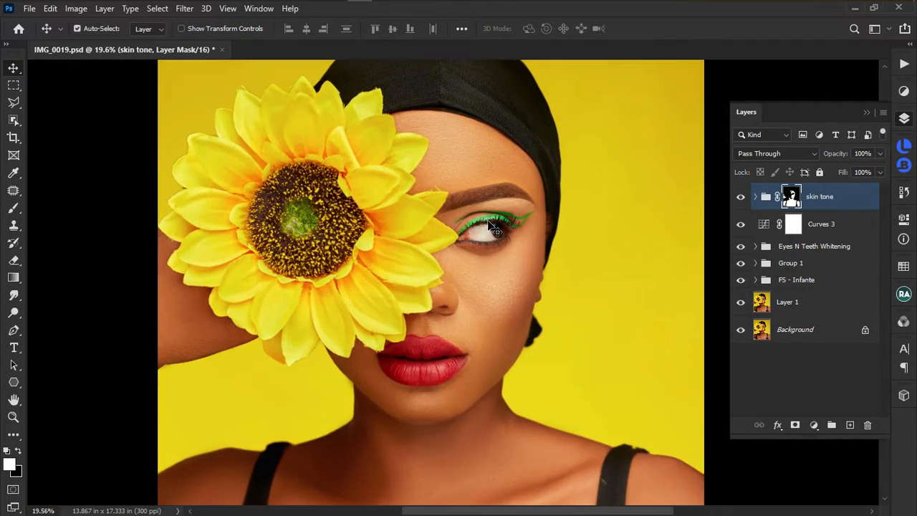
scroll(505, 233, "down", 2)
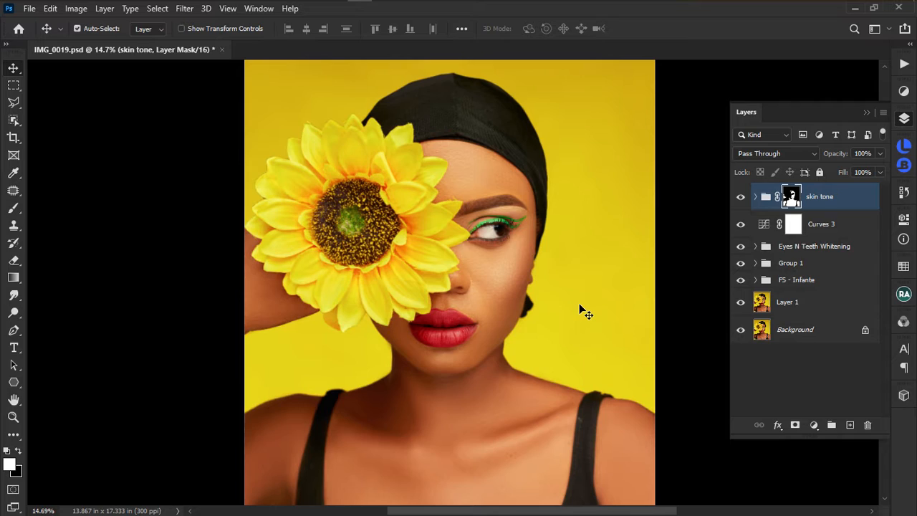
scroll(532, 207, "up", 3)
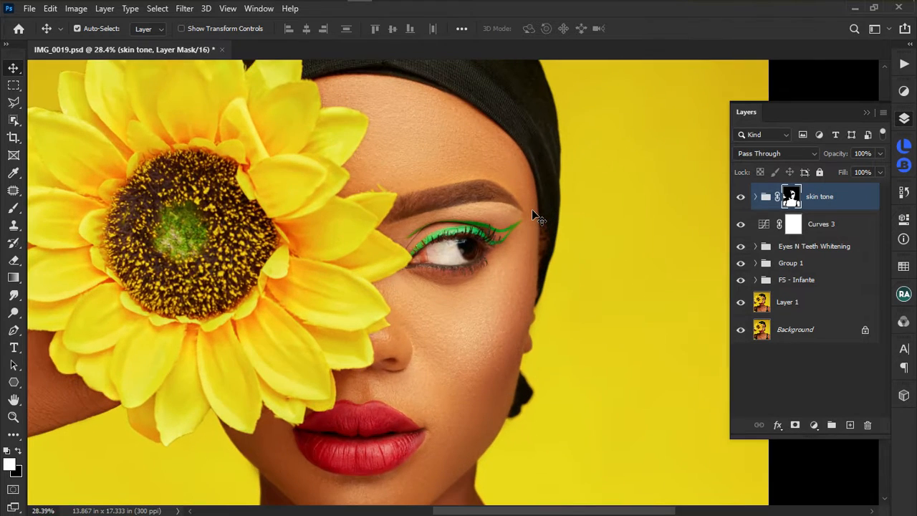
key("ctrl+0")
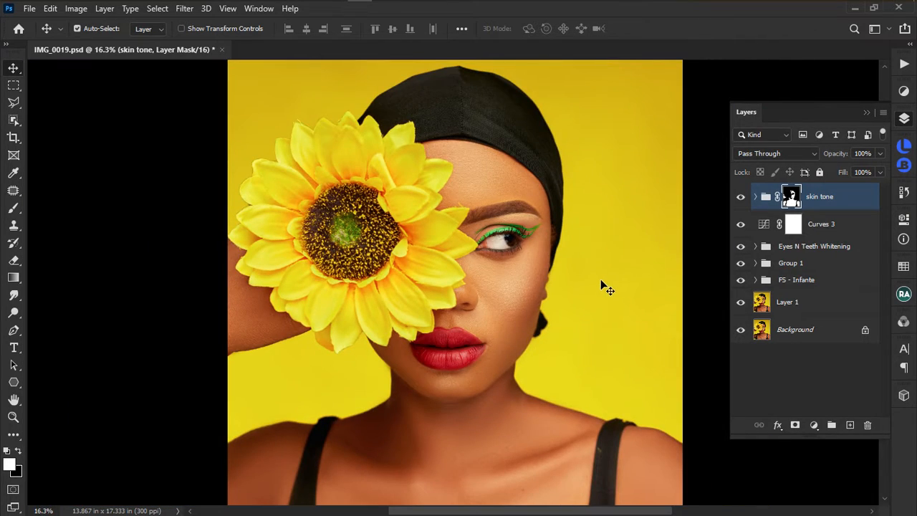
scroll(601, 284, "down", 2)
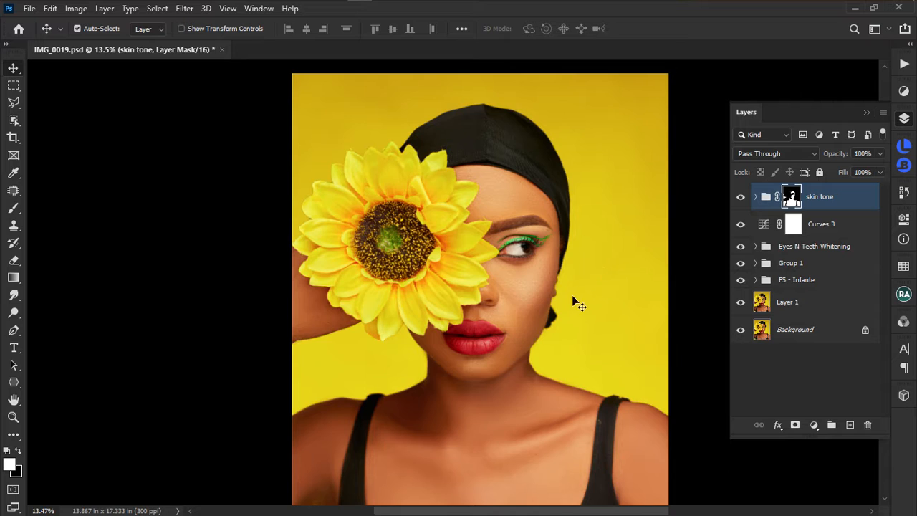
scroll(458, 323, "down", 2)
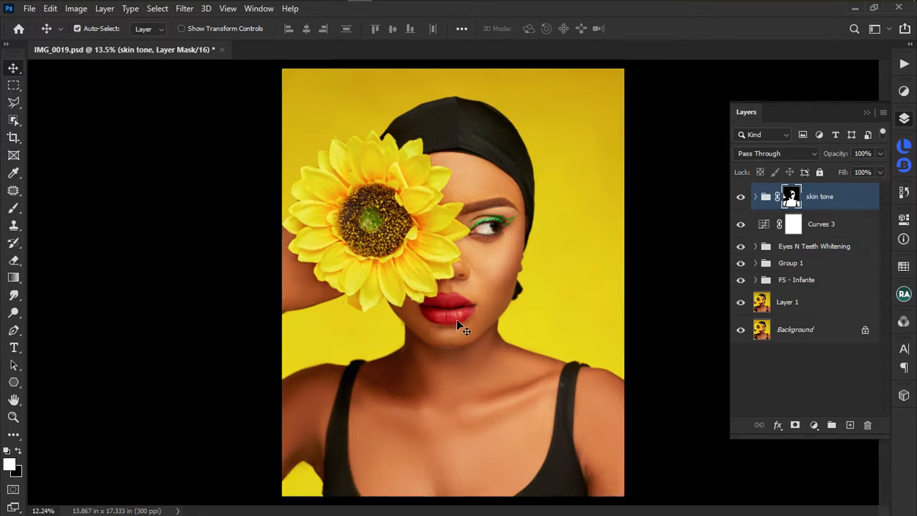
scroll(562, 289, "up", 3)
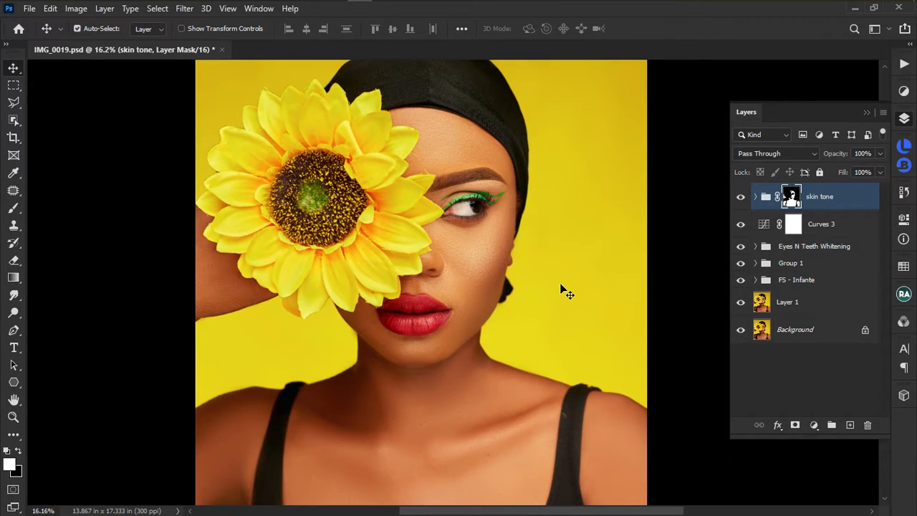
scroll(561, 289, "down", 2)
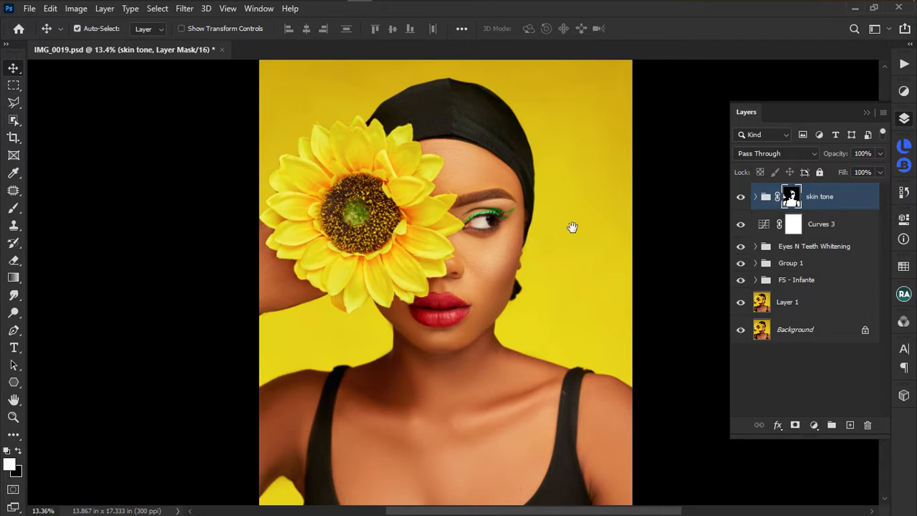
scroll(558, 253, "down", 2)
scroll(571, 247, "up", 1)
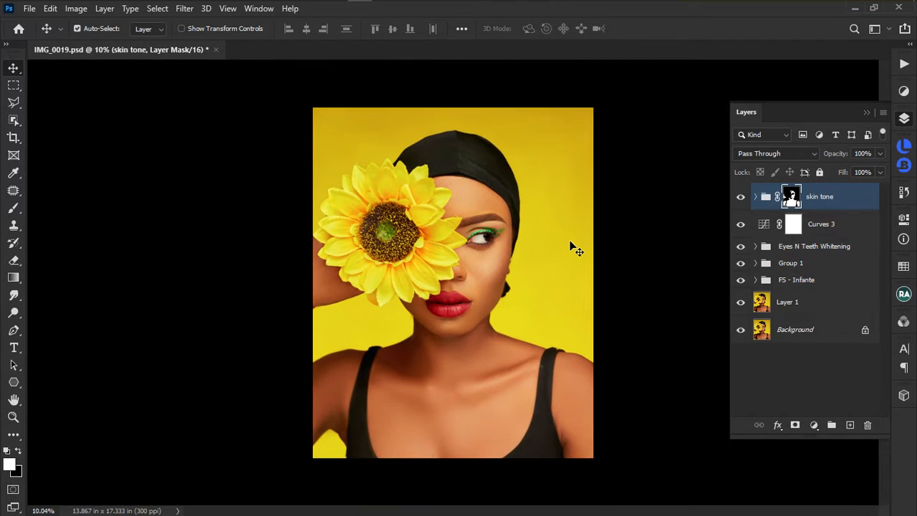
Add a Selective Color adjustment layer with Yellows as the colour range.
left_click(902, 94)
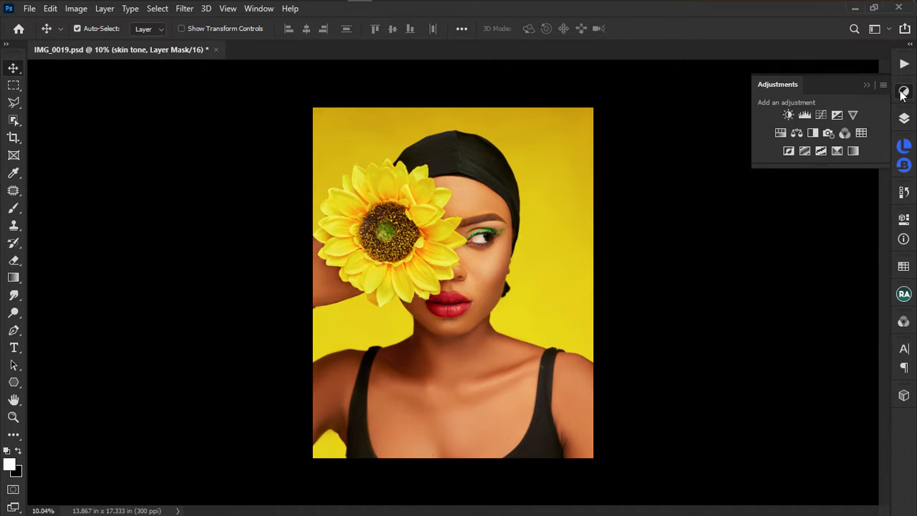
left_click(837, 151)
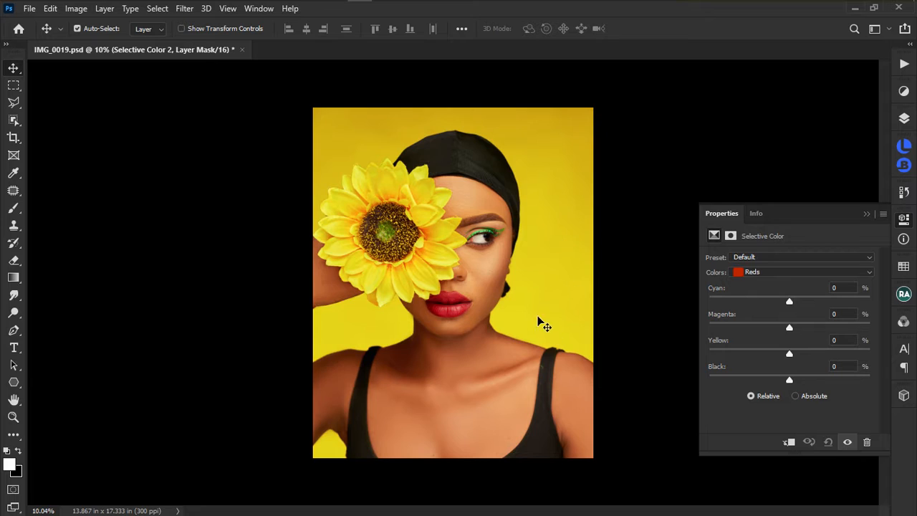
left_click(807, 272)
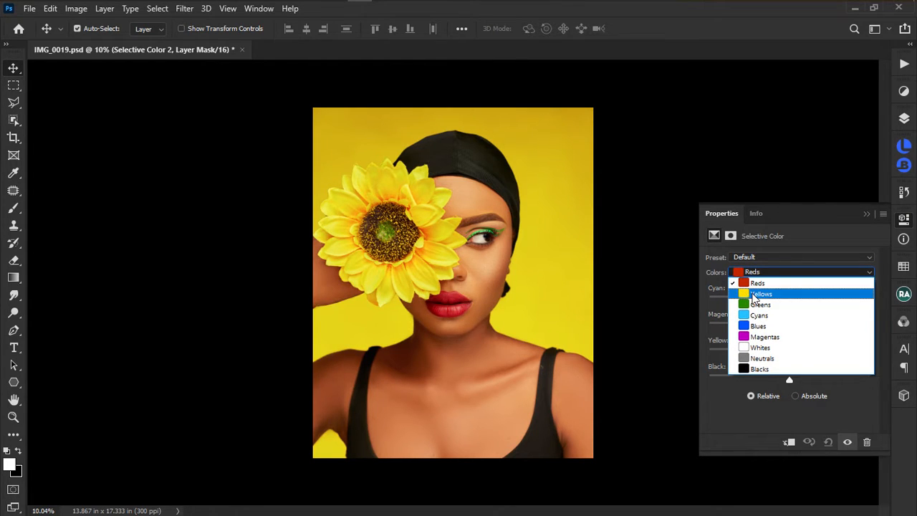
left_click(757, 293)
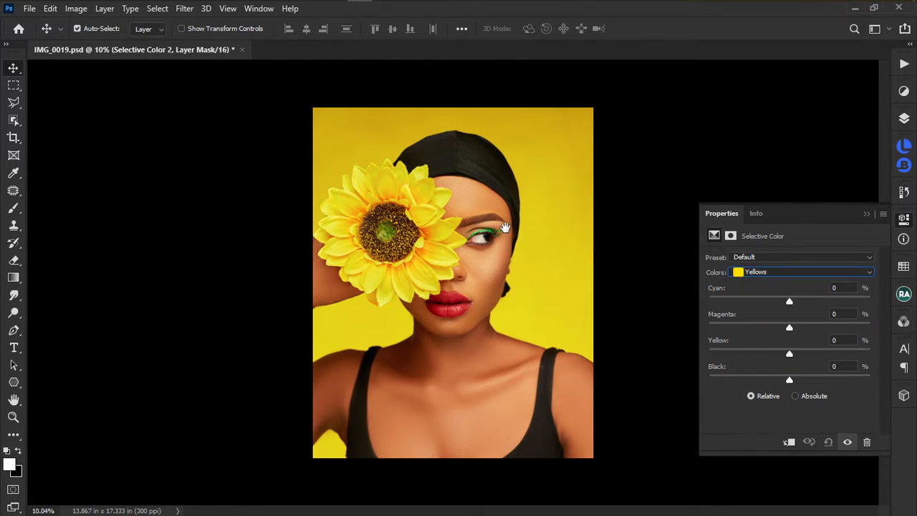
scroll(500, 260, "up", 3)
scroll(494, 250, "up", 1)
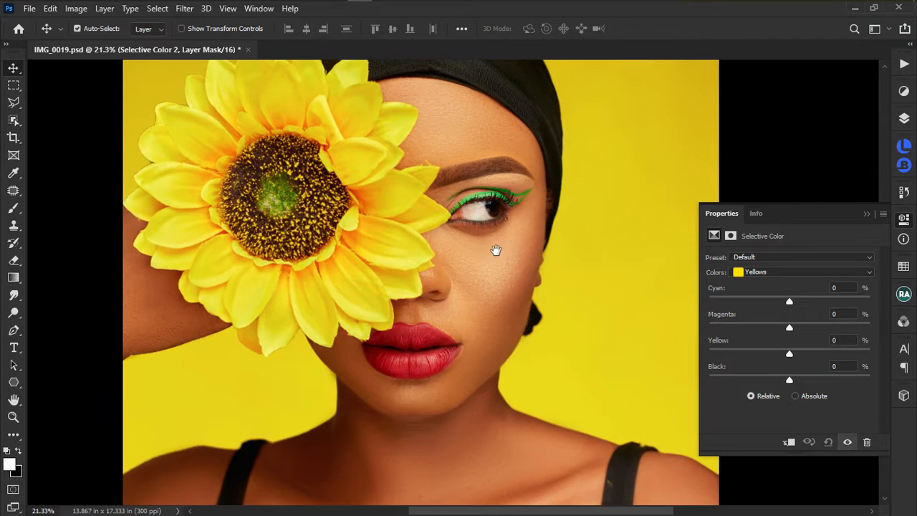
scroll(529, 264, "down", 3)
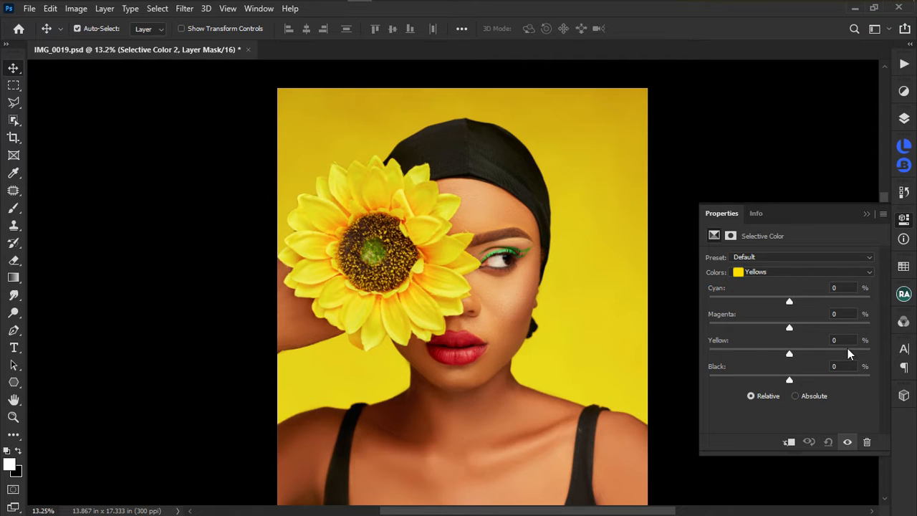
Drag the Yellows Black slider down and back up, leaving it at +12%.
left_click_drag(790, 384, 767, 382)
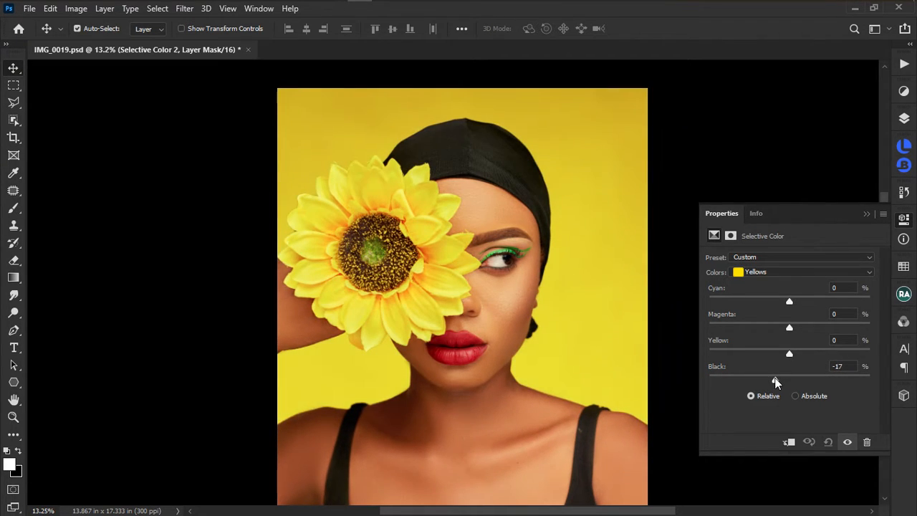
left_click_drag(776, 382, 801, 382)
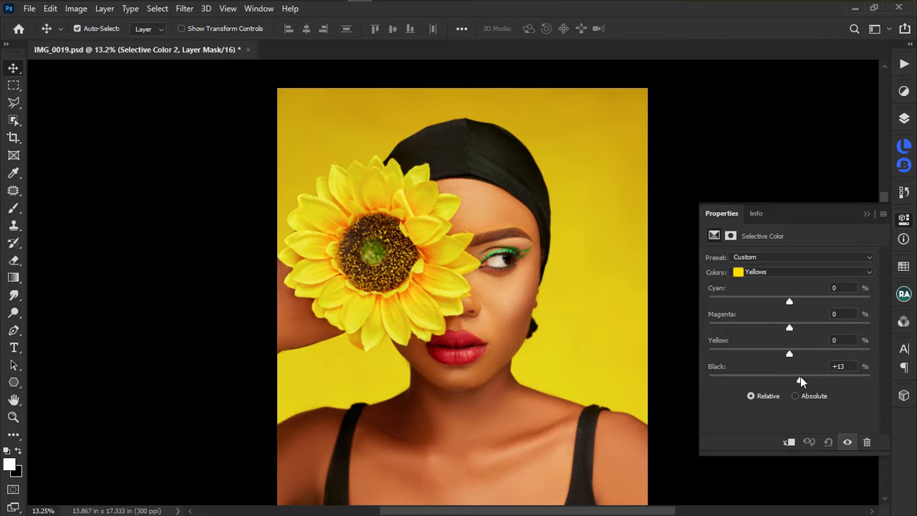
left_click_drag(801, 382, 803, 383)
left_click_drag(803, 382, 799, 382)
Drain the Yellows Yellow amount to −100 as a test, then reset it to 0.
left_click_drag(790, 355, 687, 357)
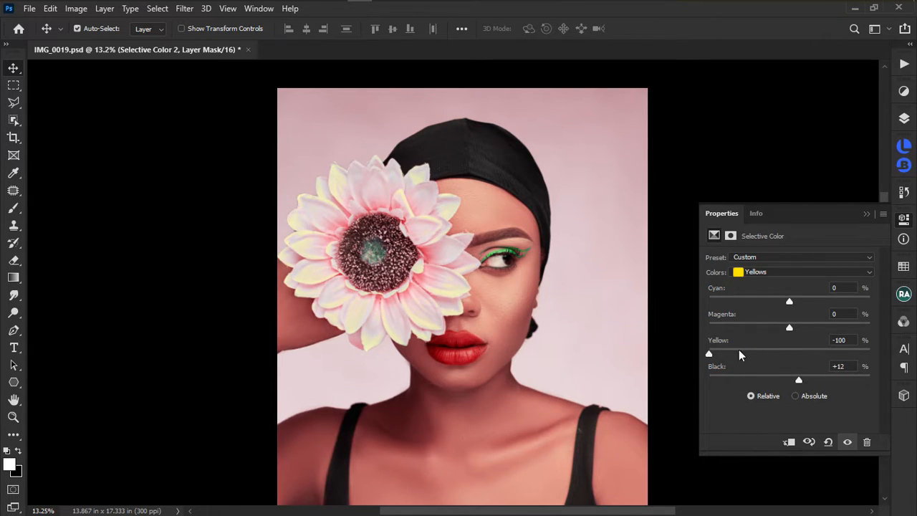
left_click(842, 340)
type("0")
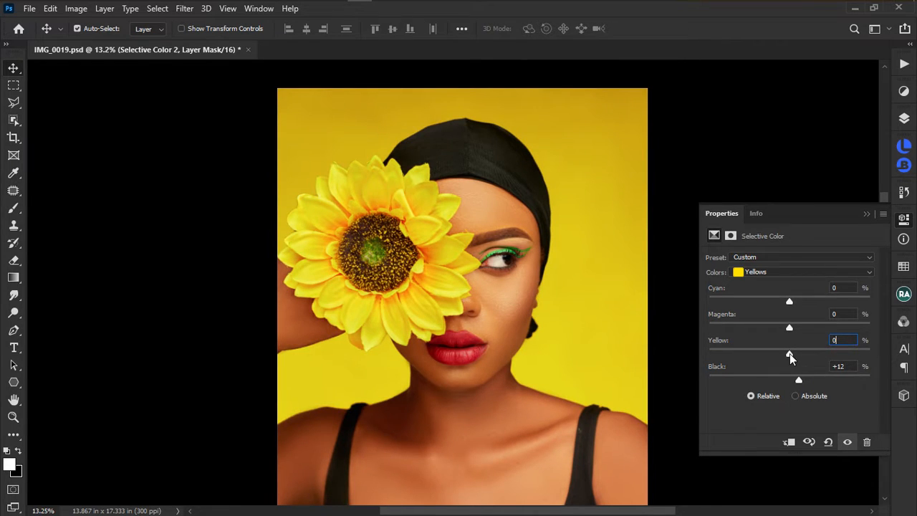
Set the Yellows to Yellow +9, Black +10 and Magenta +13.
mouse_move(789, 356)
left_mouse_down()
mouse_move(746, 354)
mouse_move(798, 349)
left_mouse_up()
left_click_drag(819, 353, 796, 348)
left_click_drag(800, 382, 798, 351)
mouse_move(789, 327)
left_mouse_down()
mouse_move(745, 328)
mouse_move(844, 328)
mouse_move(732, 335)
mouse_move(818, 327)
mouse_move(736, 326)
mouse_move(801, 324)
left_mouse_up()
Swing the Yellows Cyan slider both ways and leave it at +3%.
left_click_drag(790, 302, 741, 303)
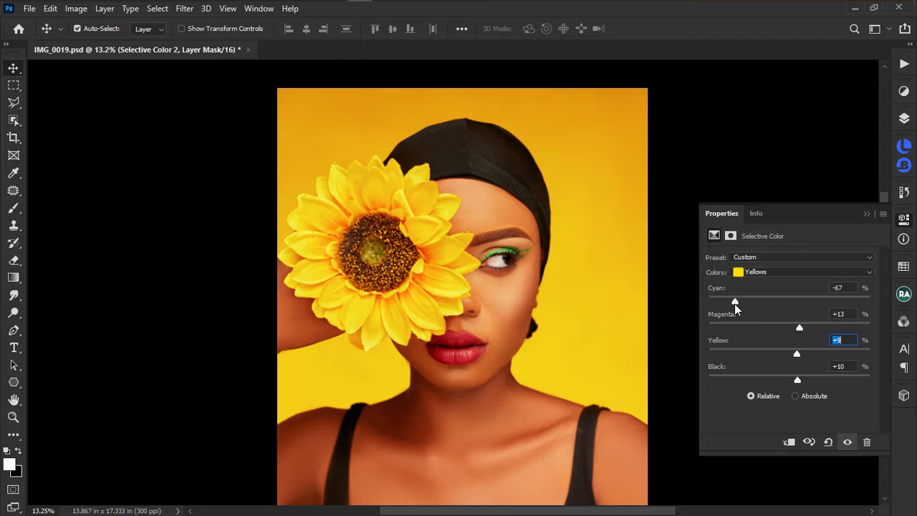
left_click_drag(735, 303, 823, 293)
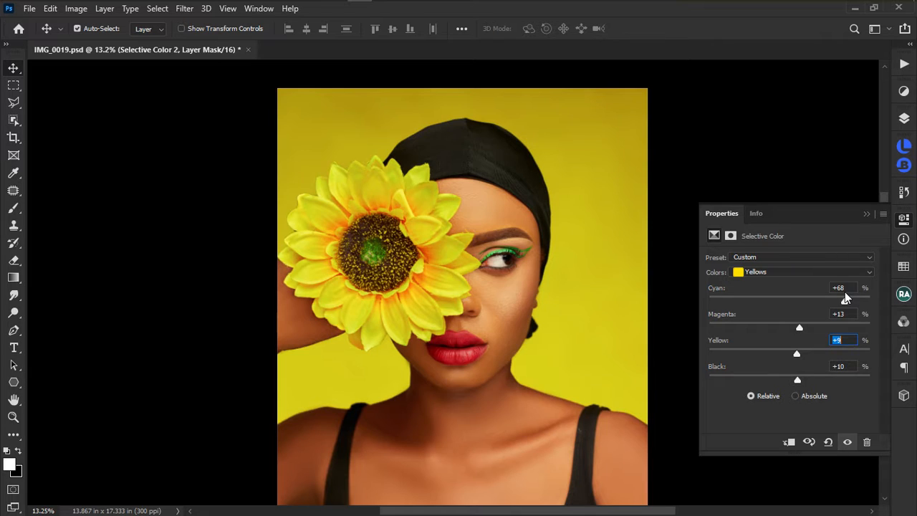
left_click_drag(845, 294, 791, 298)
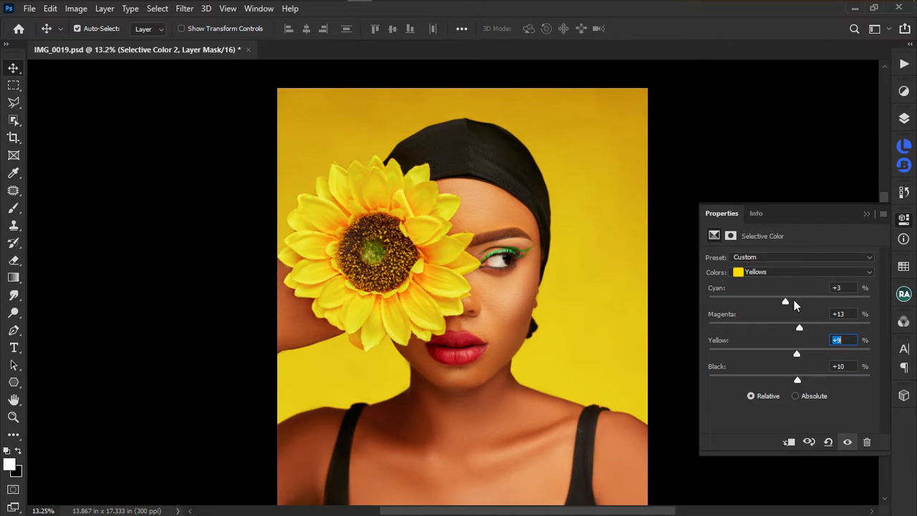
Toggle the Selective Color adjustment off and on three times to compare.
left_click(847, 443)
left_click(848, 442)
left_click(847, 443)
left_click(847, 443)
left_click(847, 442)
left_click(848, 442)
Strip cyan and magenta from the Yellows, add yellow, and set Black to +5.
left_click_drag(791, 301, 777, 329)
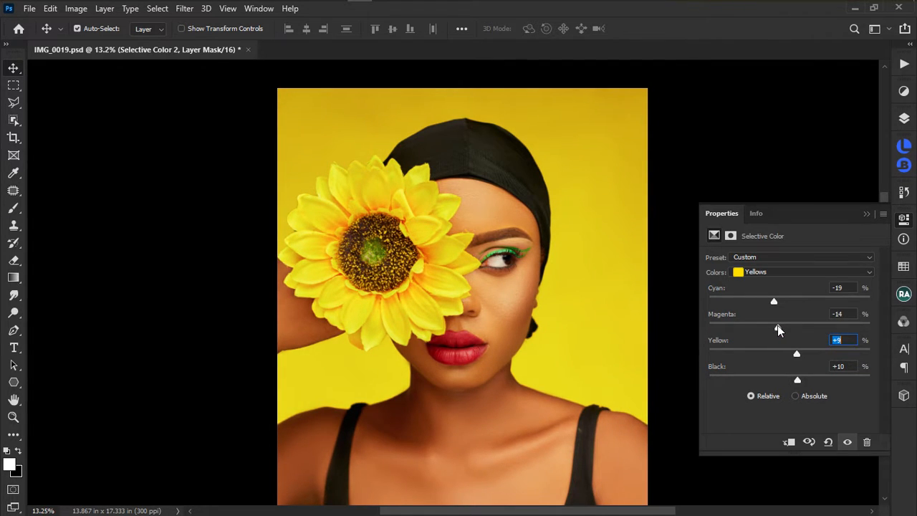
left_click_drag(798, 355, 782, 380)
left_click(793, 380)
left_click_drag(774, 301, 719, 293)
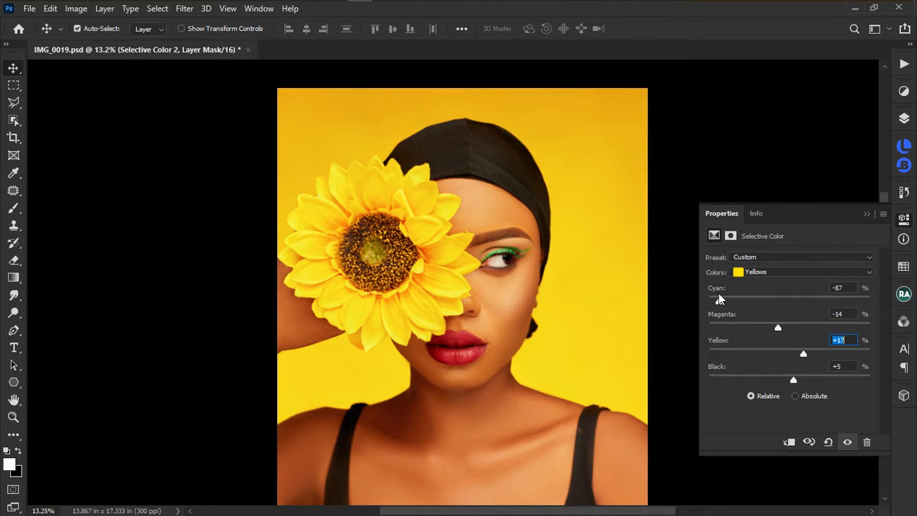
left_click_drag(778, 328, 759, 328)
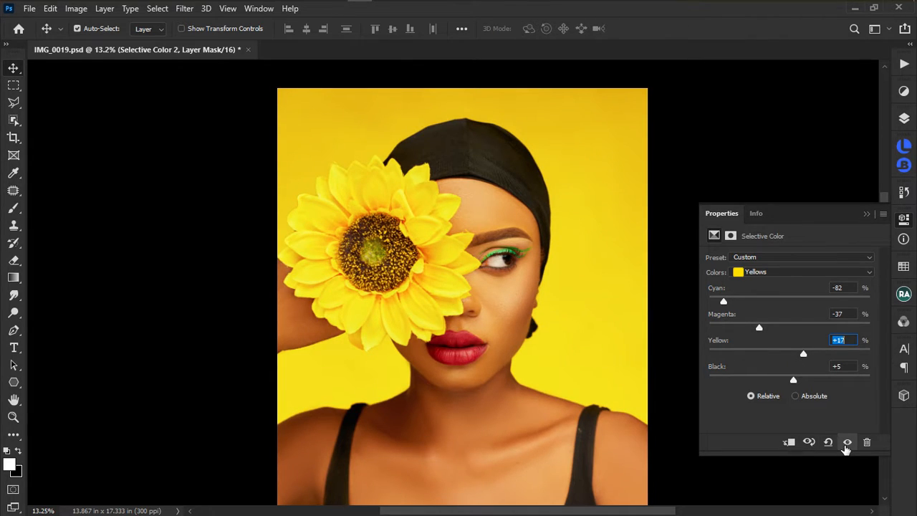
Toggle the Selective Color adjustment off and on three times to compare.
left_click(847, 442)
left_click(847, 443)
left_click(847, 442)
left_click(847, 443)
left_click(847, 443)
left_click(847, 442)
Fine-tune the Yellows to Cyan −78, Magenta −28, Yellow +23 and compare once more.
mouse_move(805, 356)
left_mouse_down()
mouse_move(793, 356)
mouse_move(823, 356)
mouse_move(702, 356)
mouse_move(806, 352)
left_mouse_up()
left_click_drag(759, 328, 763, 330)
left_click_drag(723, 301, 726, 301)
left_click(848, 442)
left_click(847, 442)
Keep Yellows as the colour range and bring up the layer list.
left_click(771, 273)
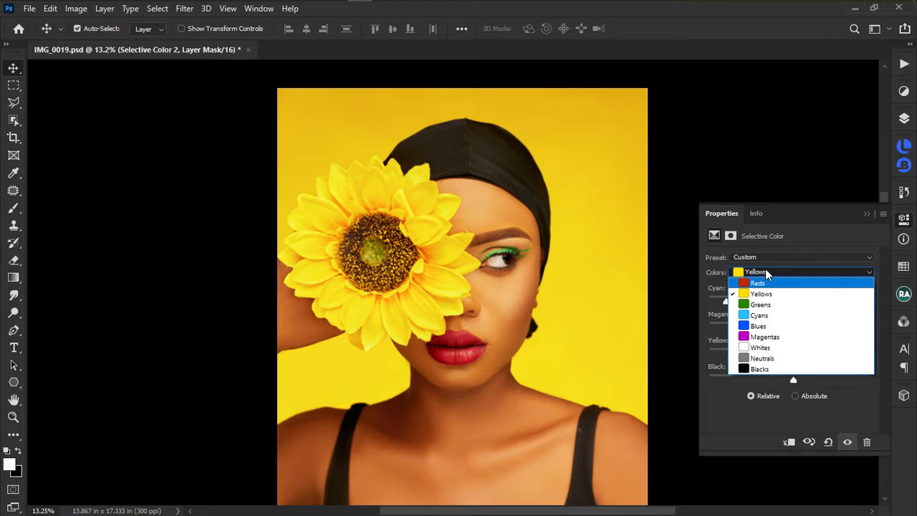
left_click(765, 273)
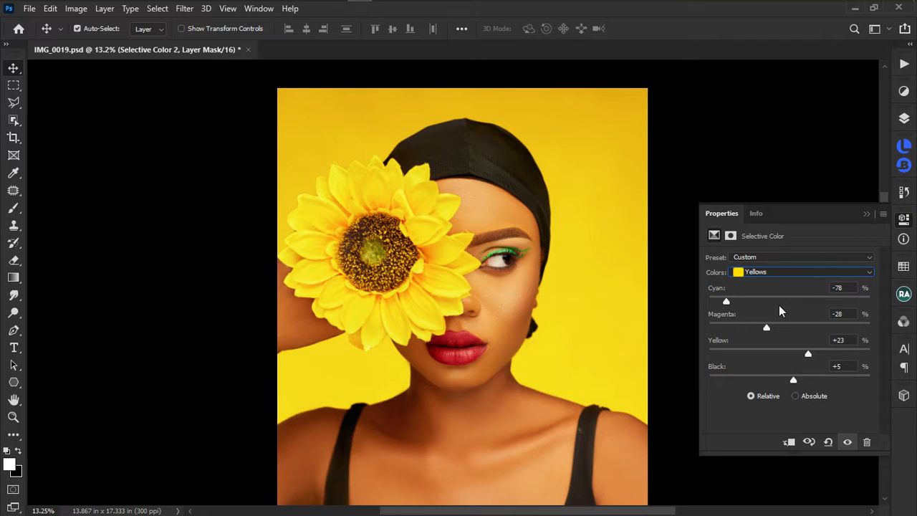
left_click(904, 119)
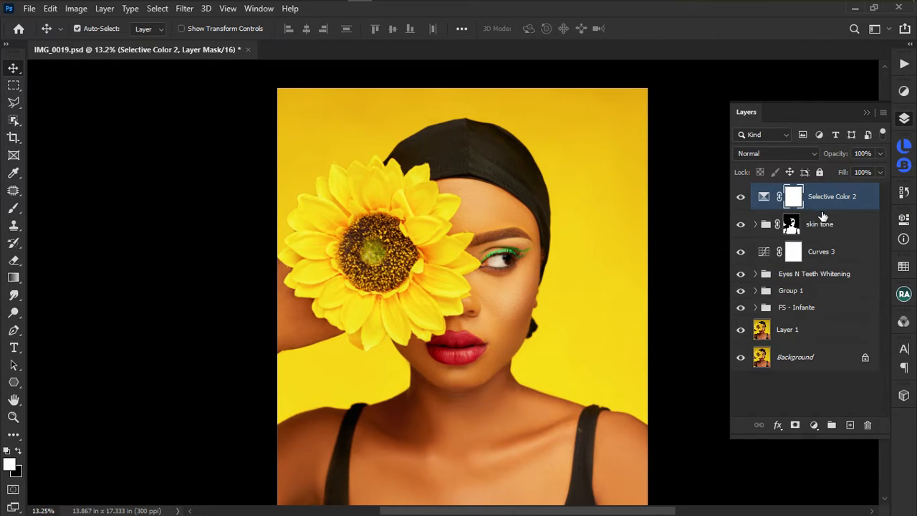
Rename the graded Selective Color layer to 'yellow'.
double_click(831, 200)
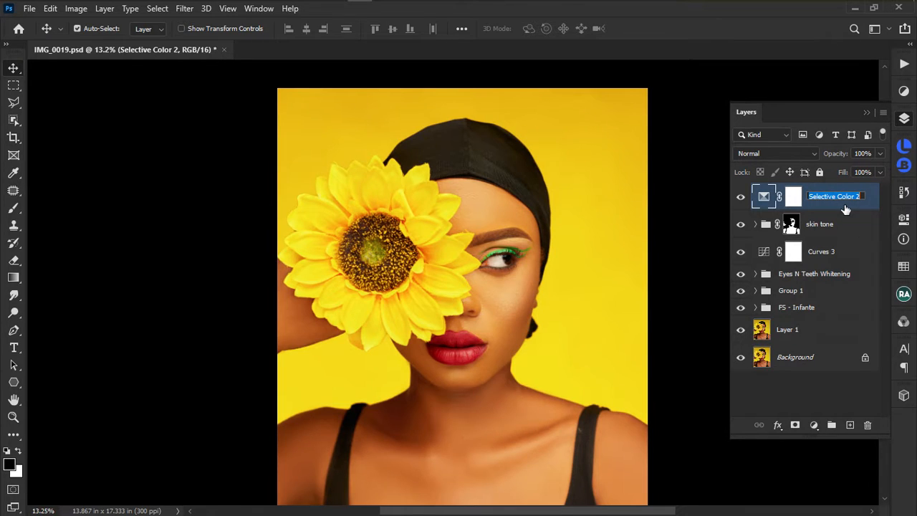
type("yellow")
key("Return")
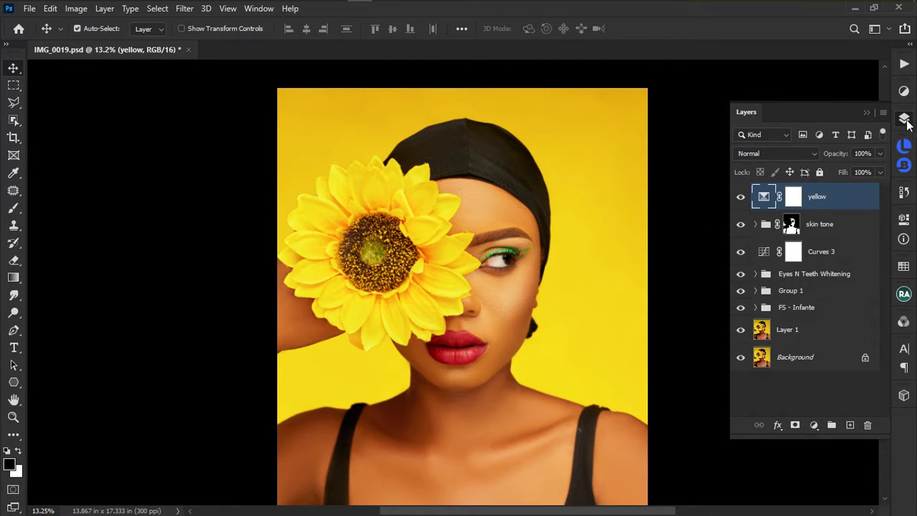
Add a new Selective Color adjustment layer, briefly picking Blacks before returning to Yellows.
left_click(904, 92)
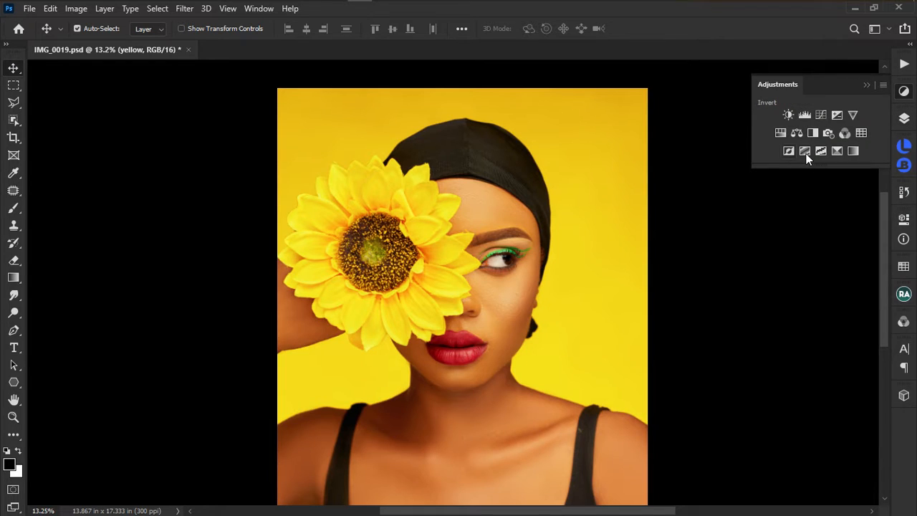
left_click(837, 151)
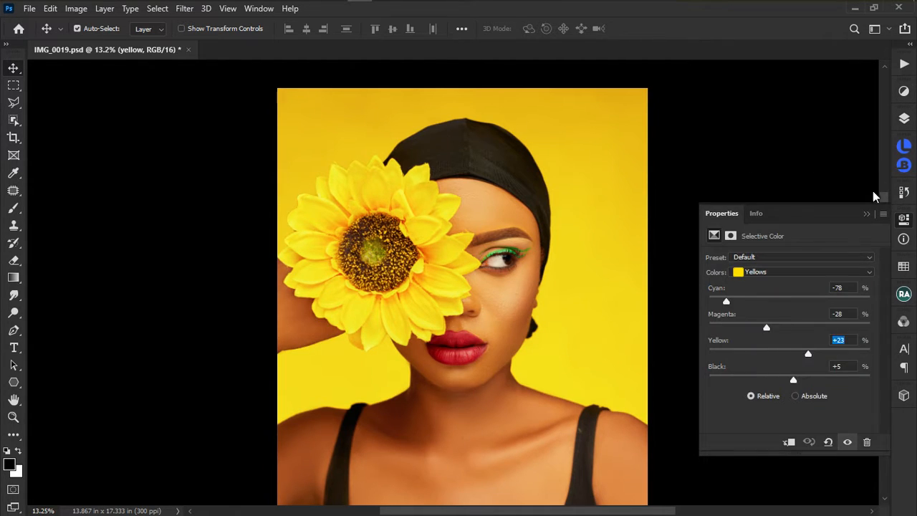
left_click(779, 273)
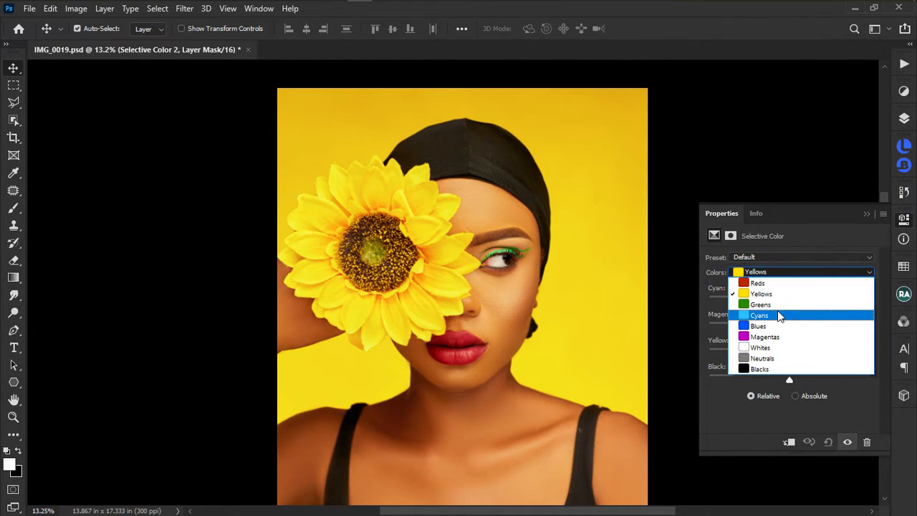
left_click(731, 370)
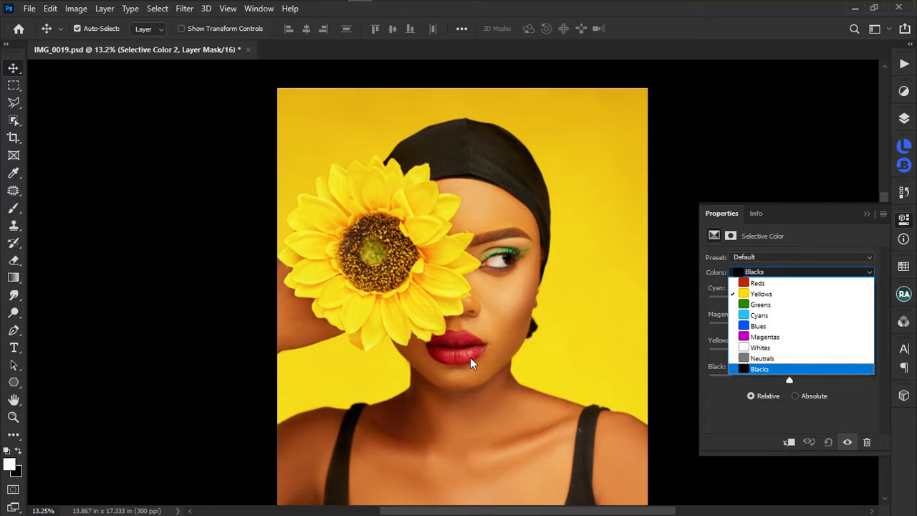
left_click(902, 126)
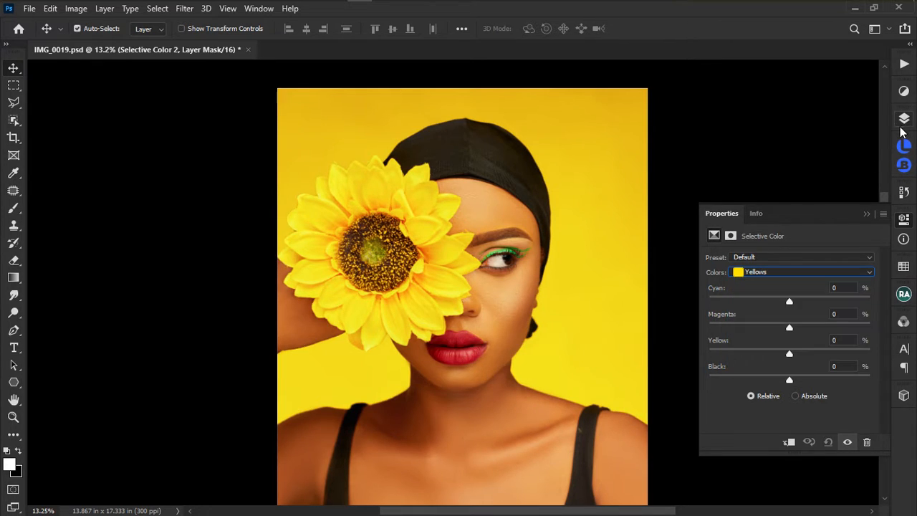
Hide the yellow layer and open the new Selective Color 2 layer's settings.
left_click(903, 125)
left_click(793, 229)
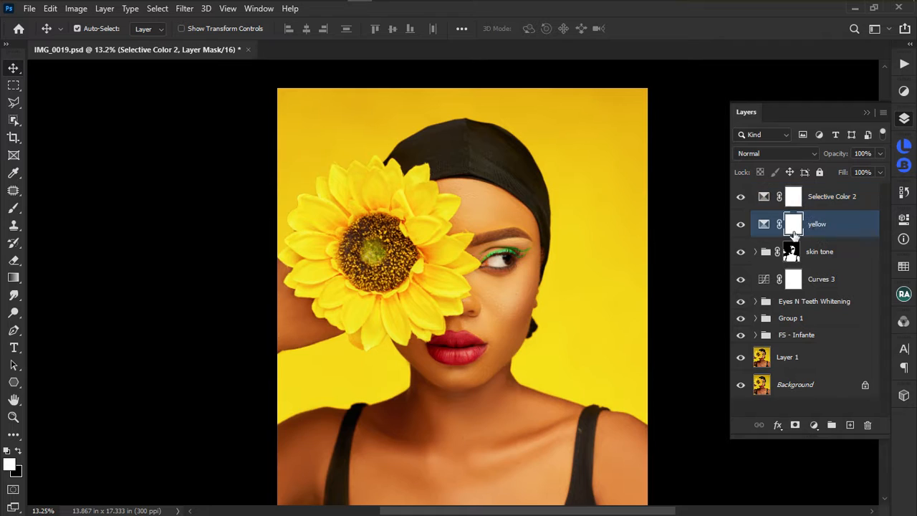
left_click(741, 225)
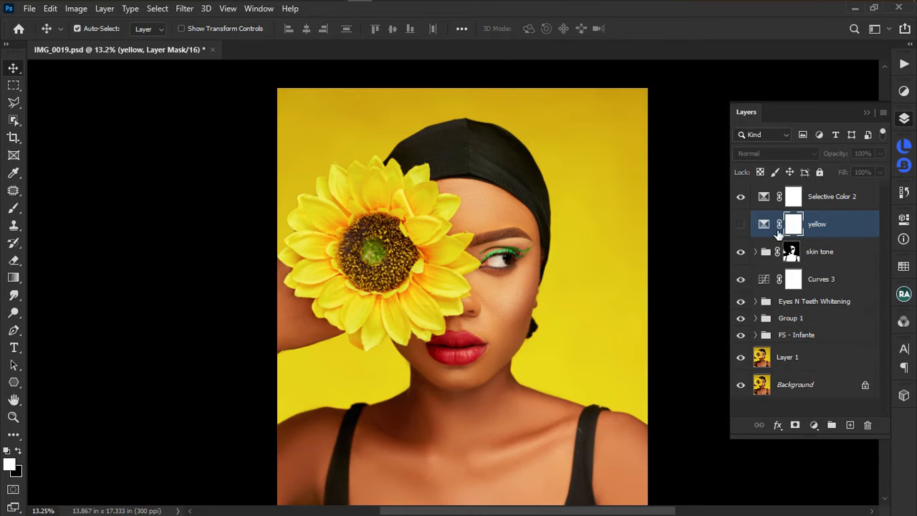
left_click(741, 225)
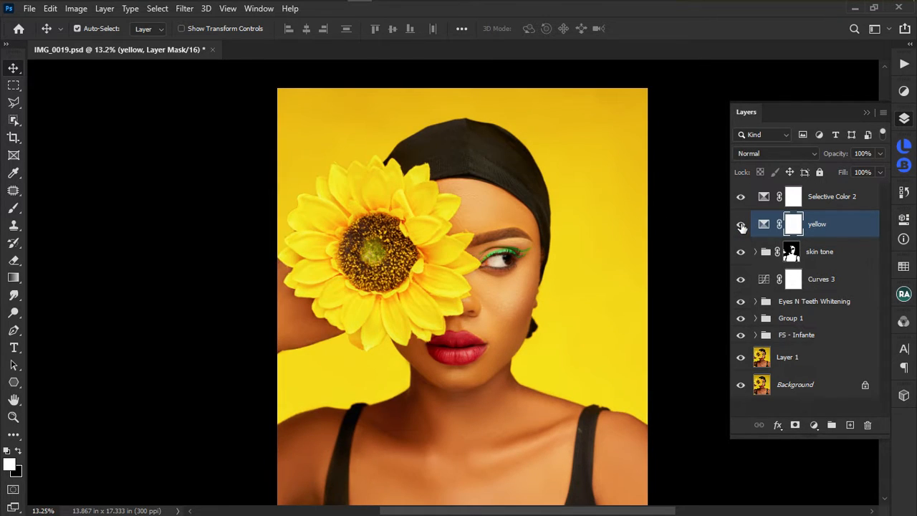
left_click(740, 225)
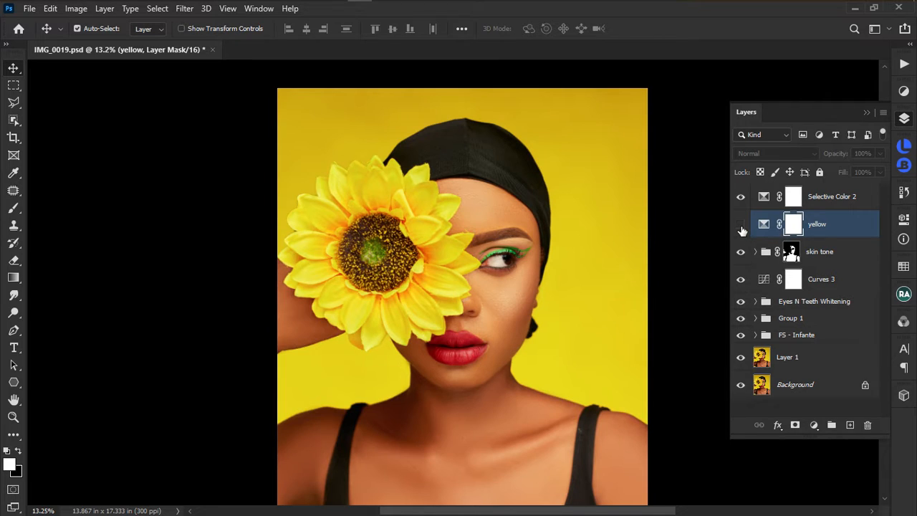
left_click(794, 203)
double_click(765, 197)
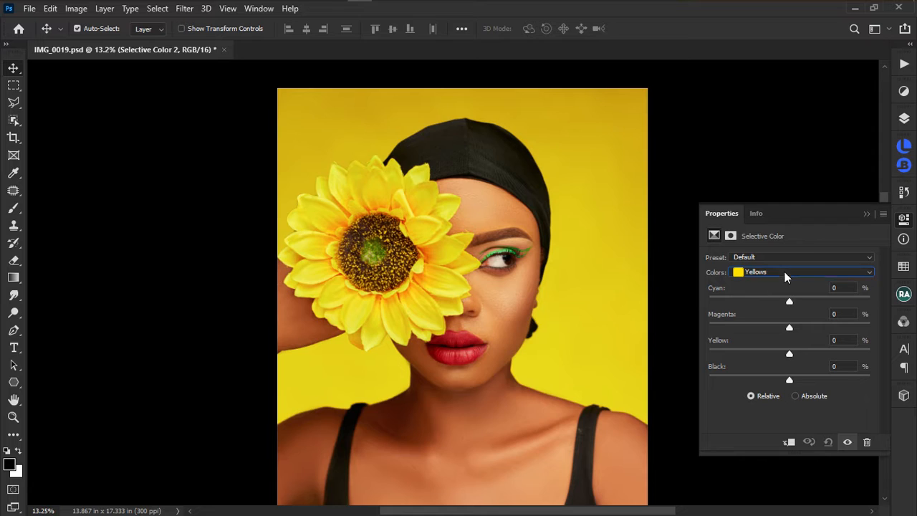
Target Reds, zoom in on the lips, and reopen the Selective Color 2 settings.
left_click(784, 271)
left_click(756, 280)
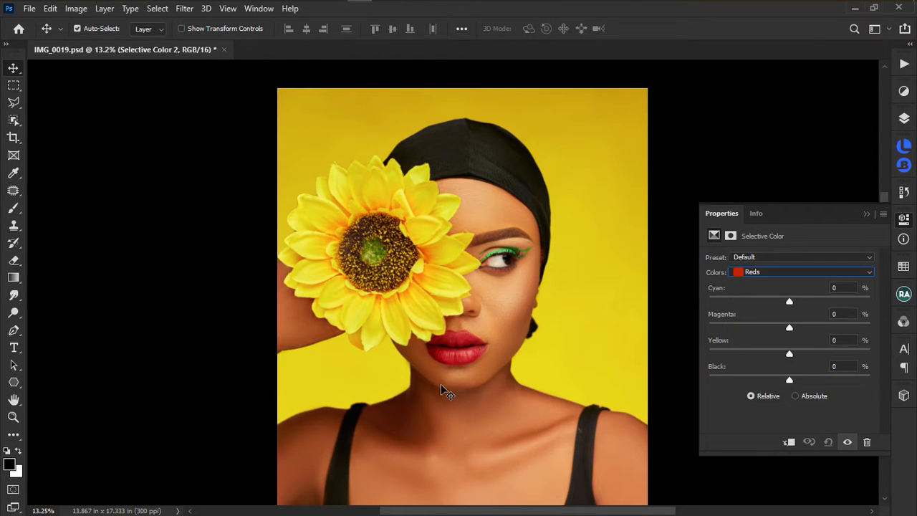
scroll(466, 348, "up", 4)
left_click(465, 348)
scroll(466, 348, "up", 5)
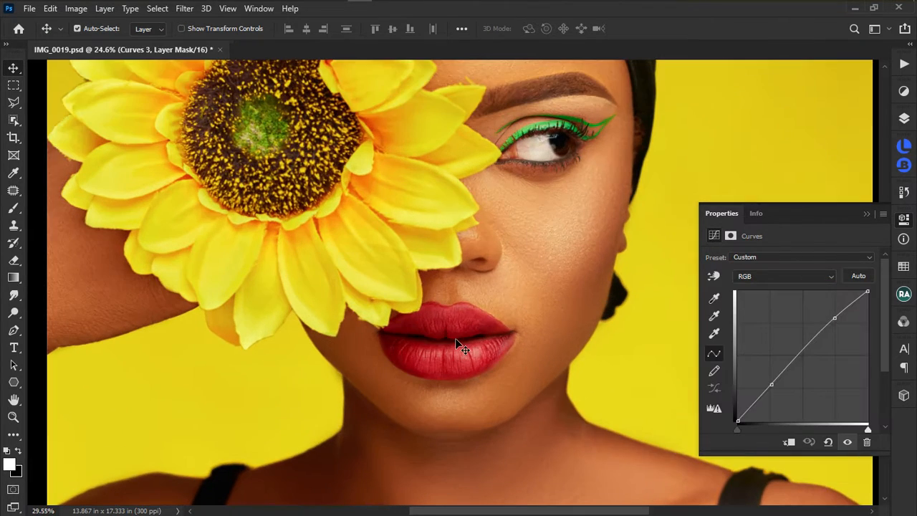
left_click(901, 120)
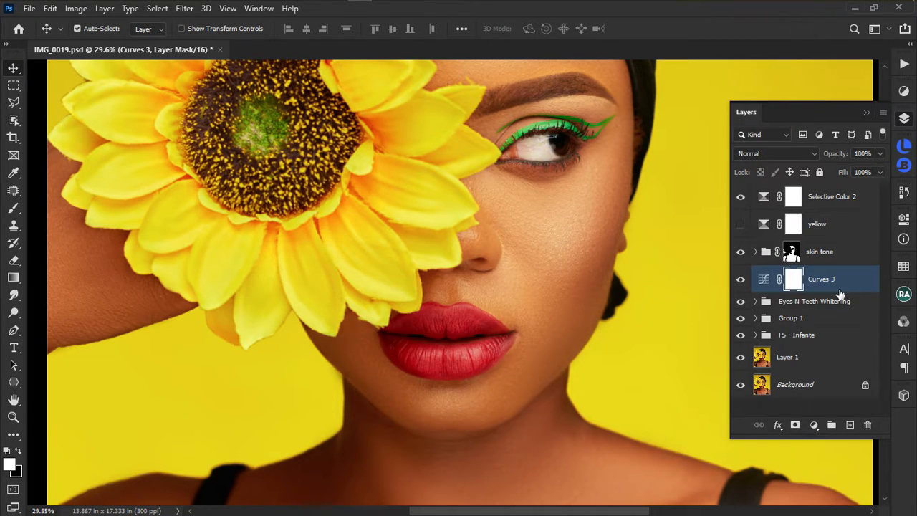
left_click(829, 199)
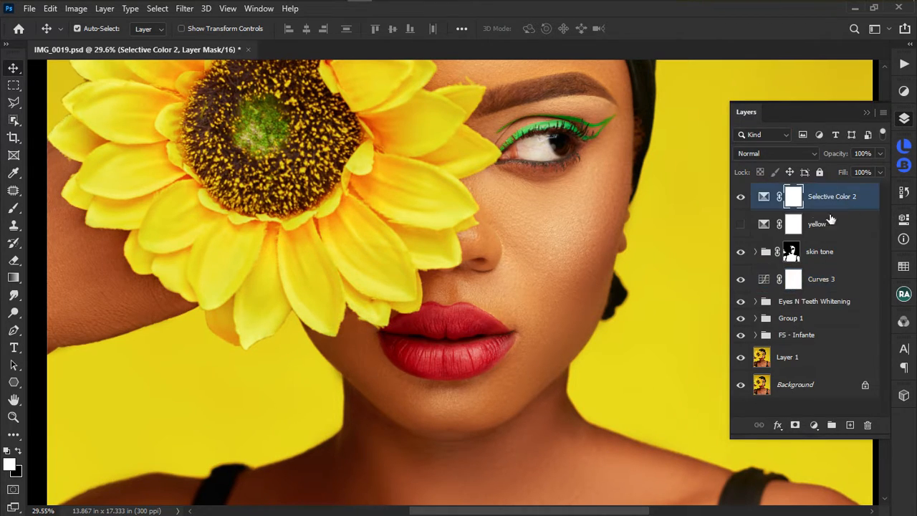
double_click(765, 199)
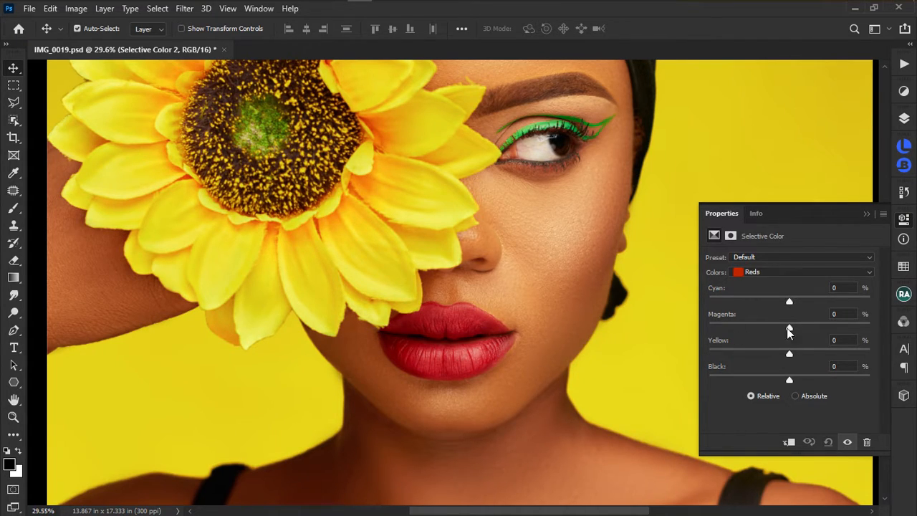
Set the Reds to Cyan −31 and Black +8, comparing with the adjustment off and on.
left_click_drag(788, 301, 760, 304)
left_click_drag(791, 381, 792, 329)
scroll(566, 356, "down", 5)
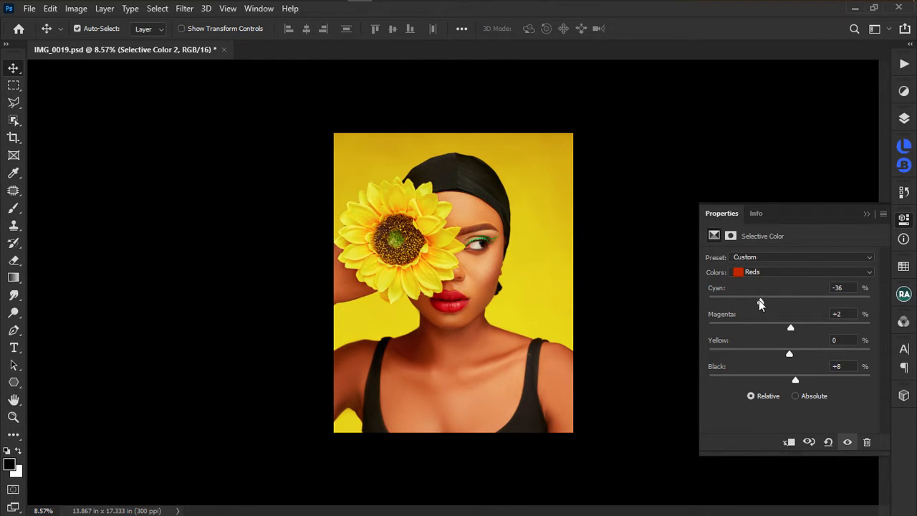
mouse_move(760, 303)
left_mouse_down()
mouse_move(751, 303)
mouse_move(760, 303)
left_mouse_up()
left_click(847, 442)
left_click(846, 443)
left_click_drag(763, 304, 765, 304)
Hide the Selective Color 2 adjustment layer.
left_click(903, 121)
left_click(903, 120)
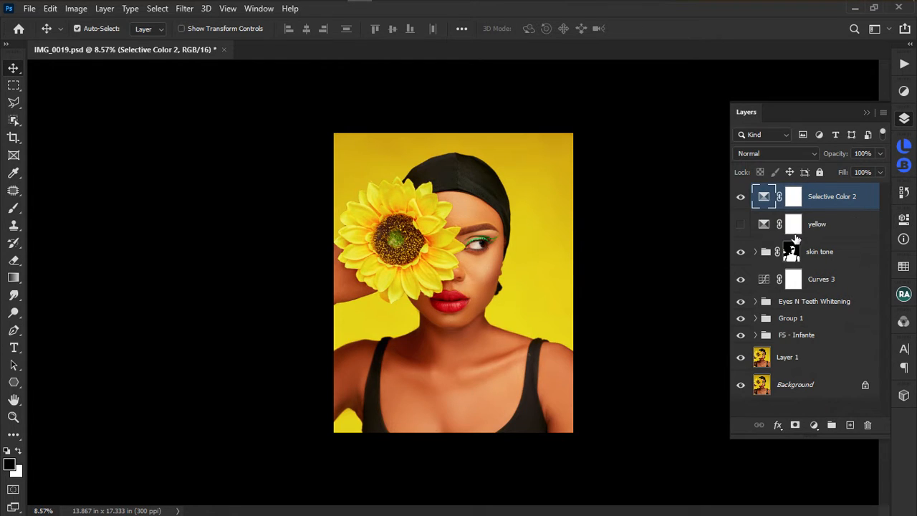
left_click(742, 198)
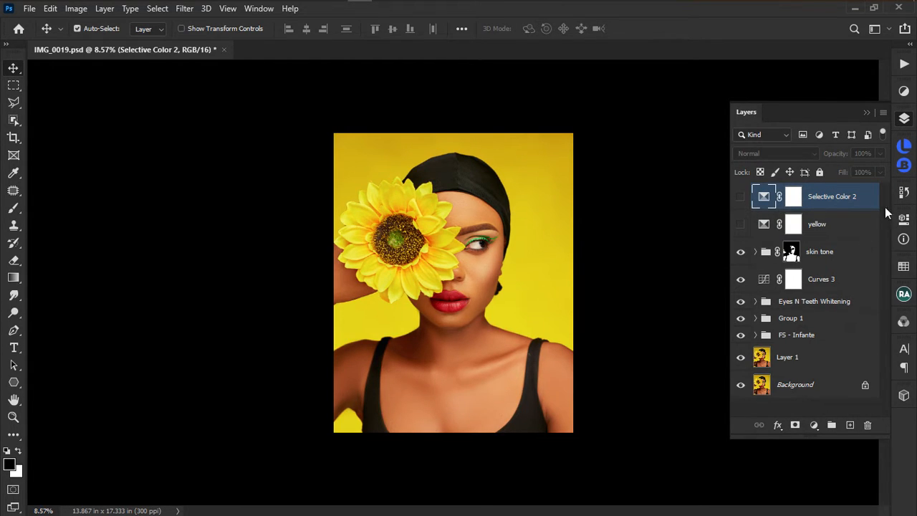
Add a Selective Color 3 layer targeting Greens and raise their Black to +37%.
left_click(904, 91)
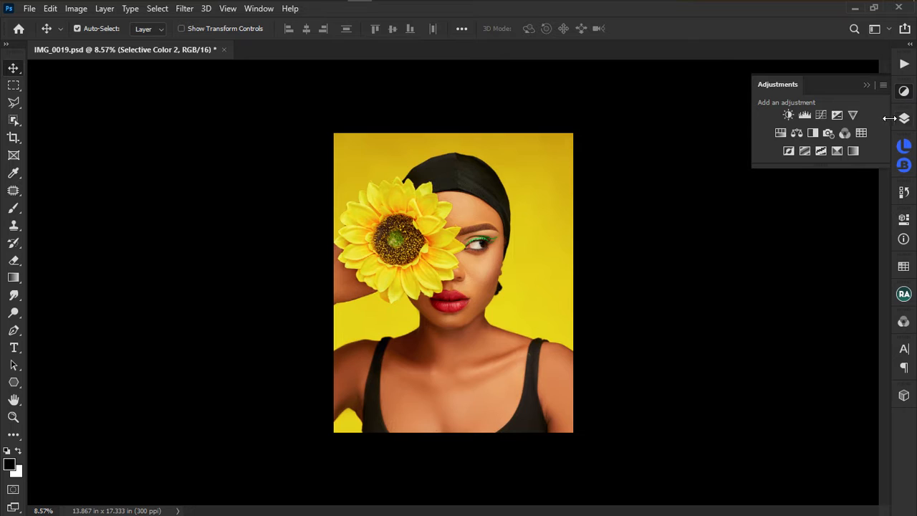
left_click(837, 151)
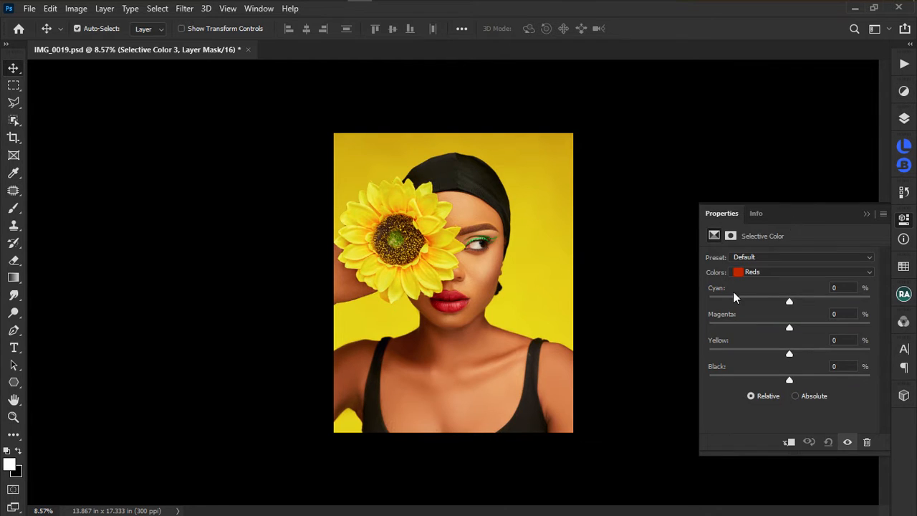
left_click(759, 275)
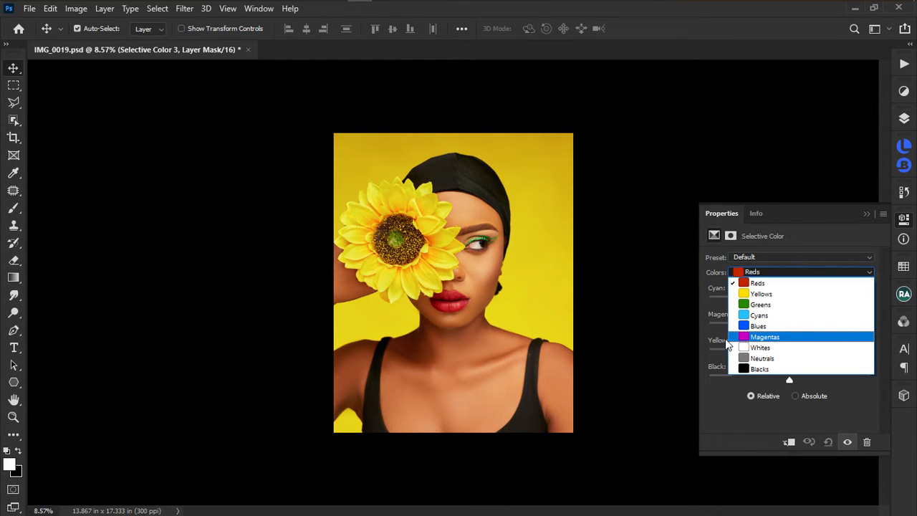
left_click(780, 301)
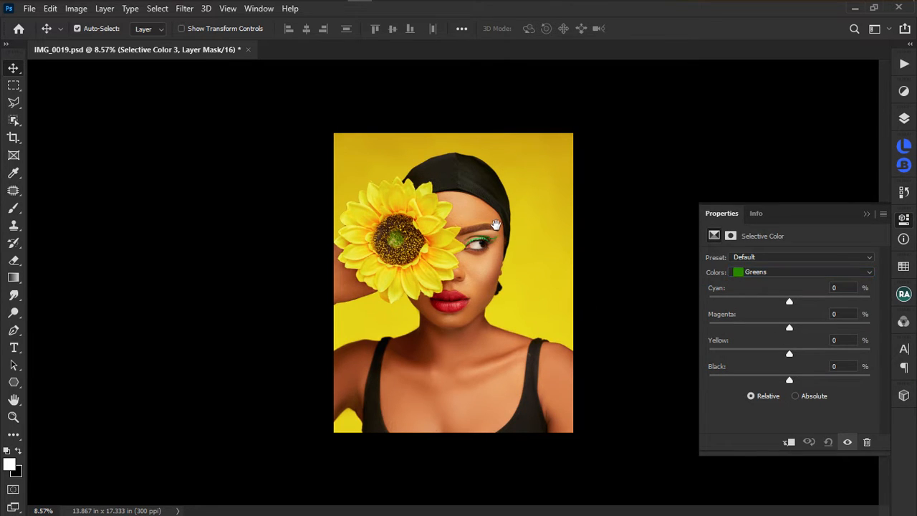
scroll(493, 247, "up", 3)
scroll(493, 247, "up", 2)
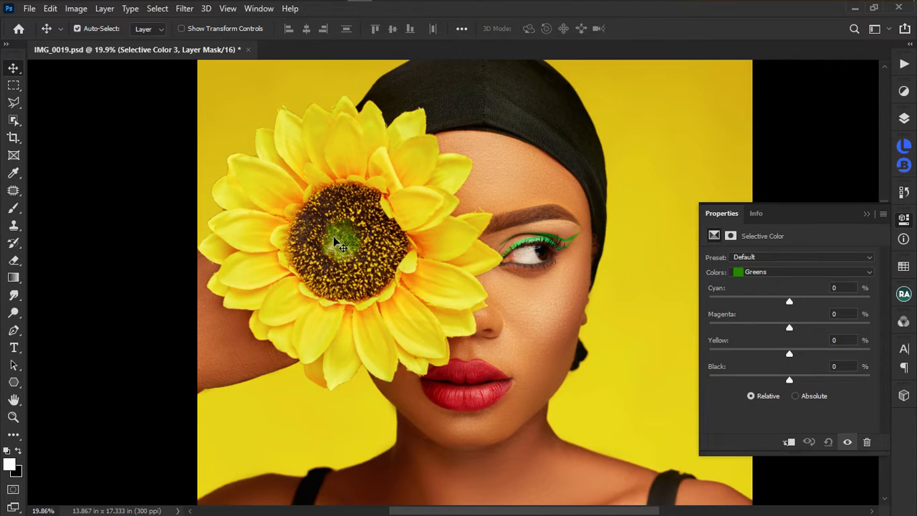
left_click_drag(792, 379, 819, 374)
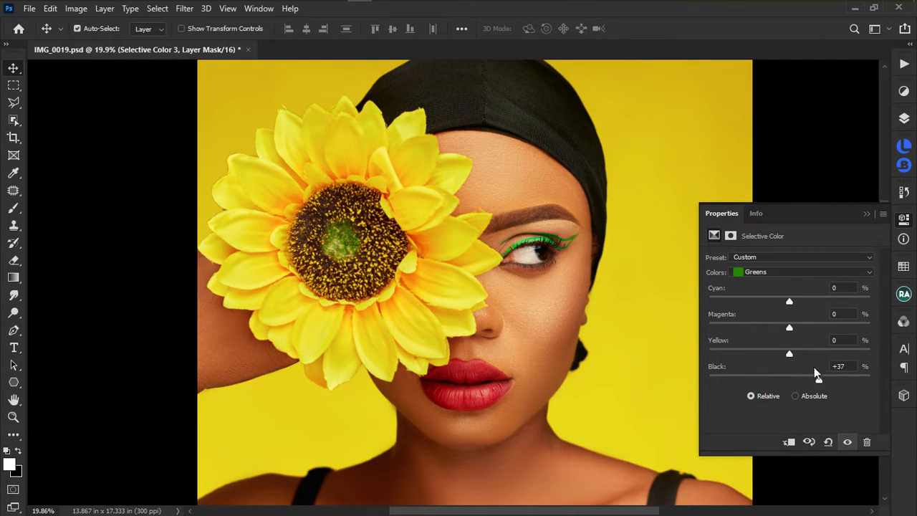
Set the Greens to Cyan +100, Magenta +45 and Yellow +35, keeping Black at +37.
mouse_move(790, 301)
left_mouse_down()
mouse_move(712, 305)
mouse_move(898, 308)
mouse_move(640, 305)
mouse_move(807, 301)
left_mouse_up()
left_click_drag(868, 293, 872, 293)
left_click_drag(789, 326, 751, 340)
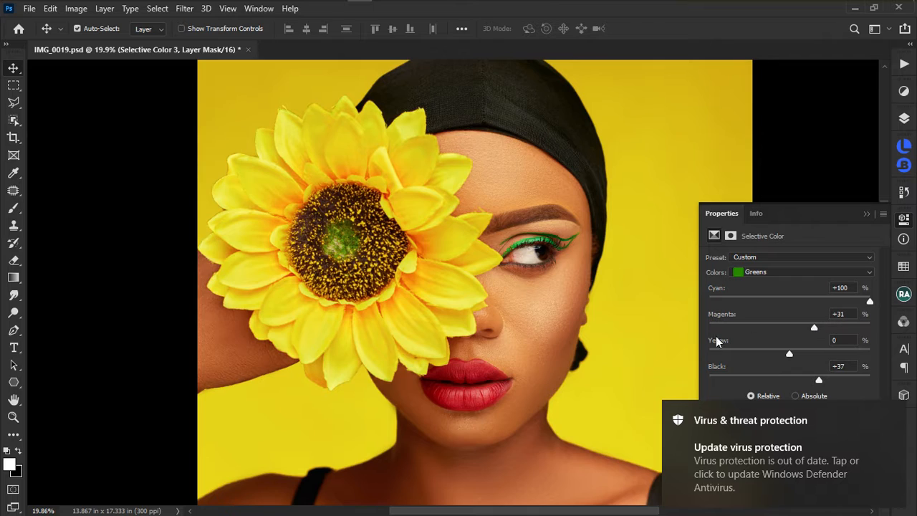
scroll(588, 331, "down", 3)
mouse_move(814, 329)
left_mouse_down()
mouse_move(730, 329)
mouse_move(819, 325)
left_mouse_up()
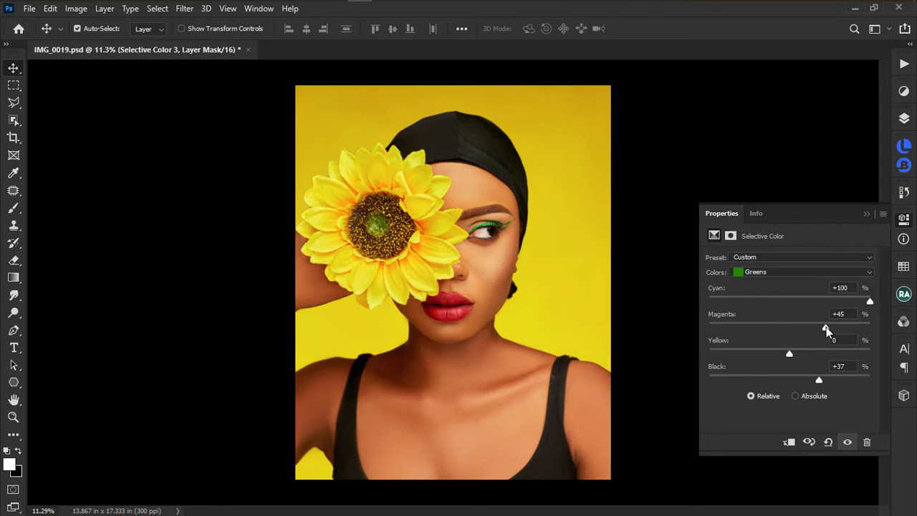
left_click_drag(788, 353, 819, 354)
Toggle the current adjustment off and on repeatedly to compare the eyeliner, leaving it on.
left_click(848, 445)
left_click(848, 445)
left_click(848, 445)
left_click(847, 445)
left_click(848, 445)
left_click(847, 445)
left_click(848, 445)
left_click(847, 445)
Turn Selective Color 2 and yellow back on, then select Selective Color 3 through yellow.
left_click(904, 118)
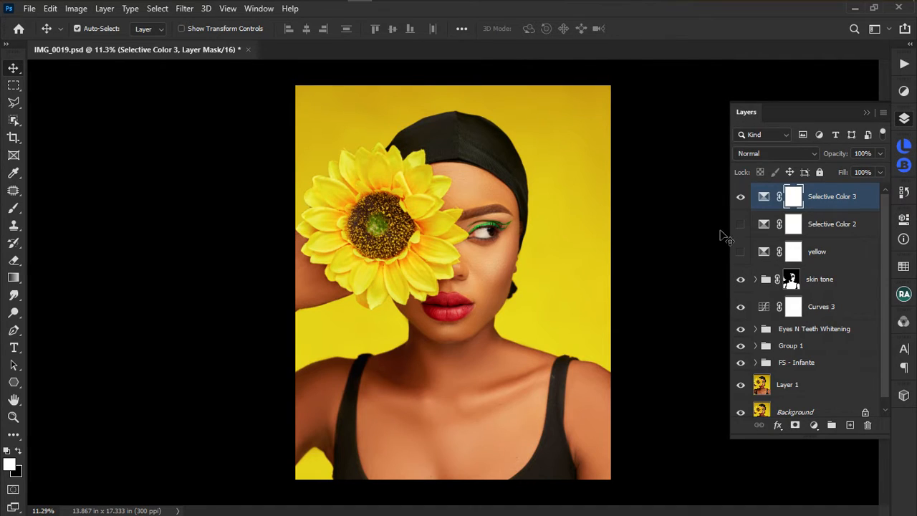
left_click(740, 224)
left_click(740, 252)
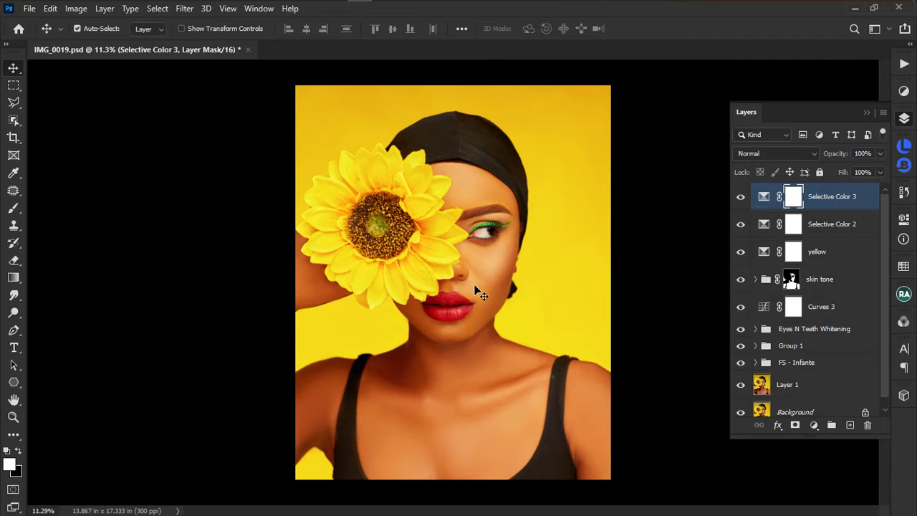
scroll(477, 237, "up", 5)
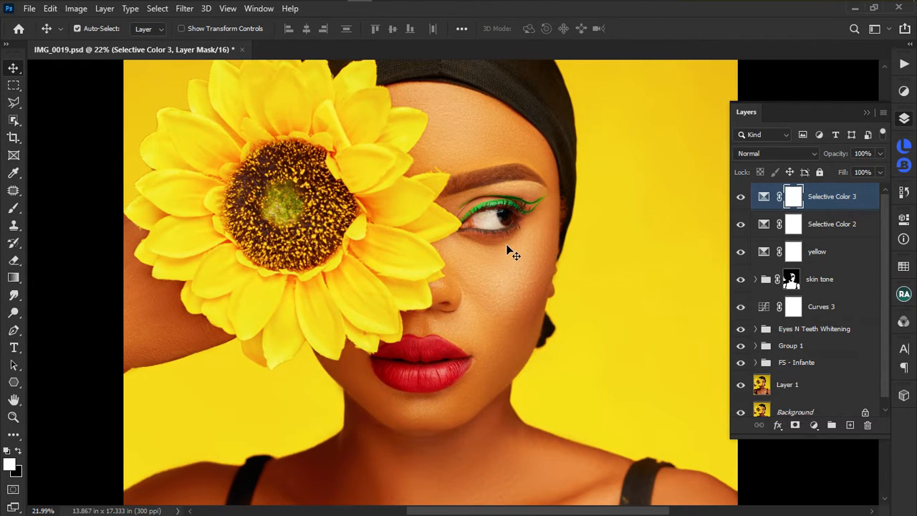
scroll(452, 235, "down", 5)
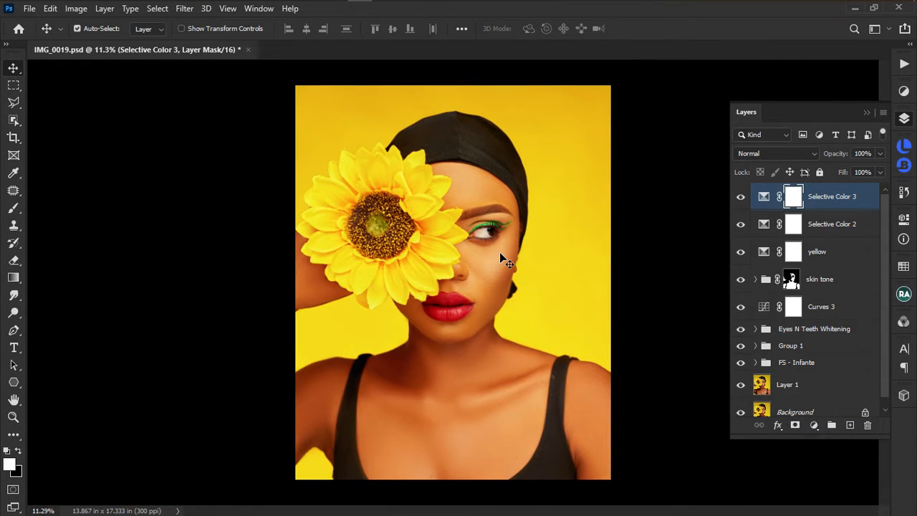
left_click(854, 257, "shift")
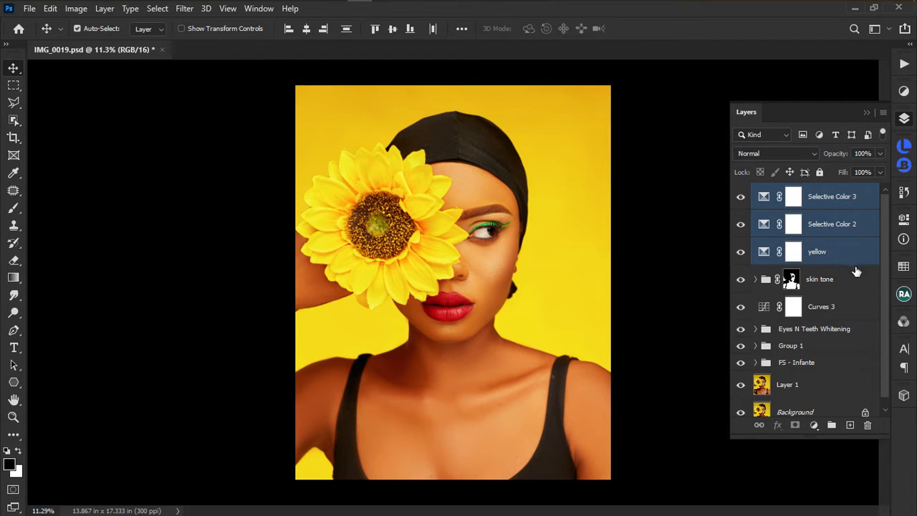
left_click(834, 204)
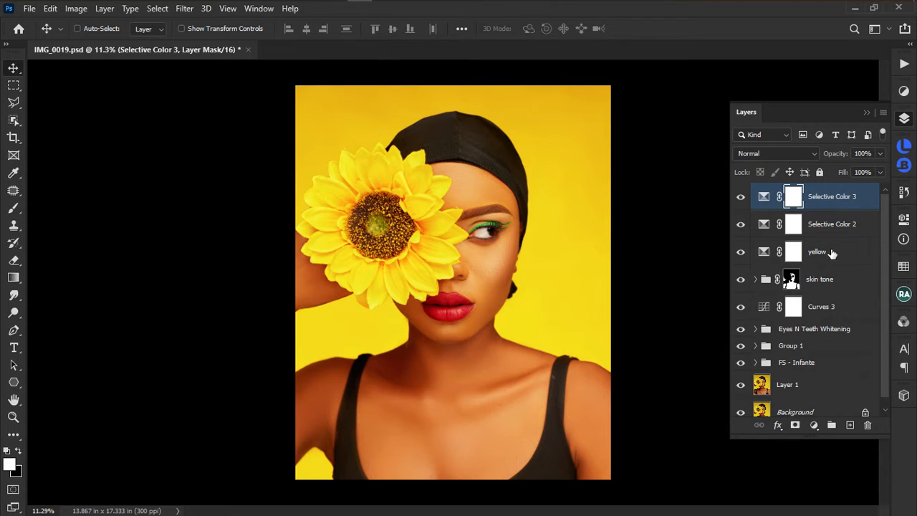
left_click(849, 253, "shift")
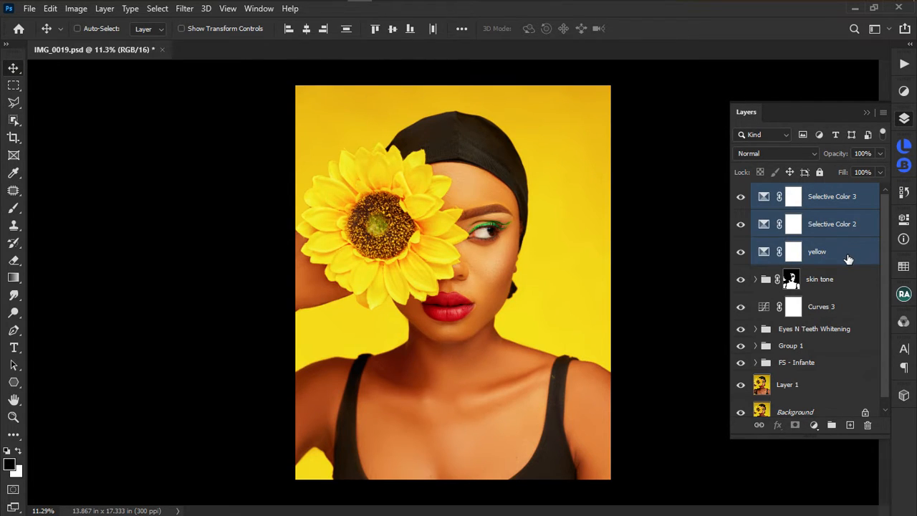
Group the three selected adjustments into Group 2 and toggle it to compare.
key("ctrl")
key("ctrl+g")
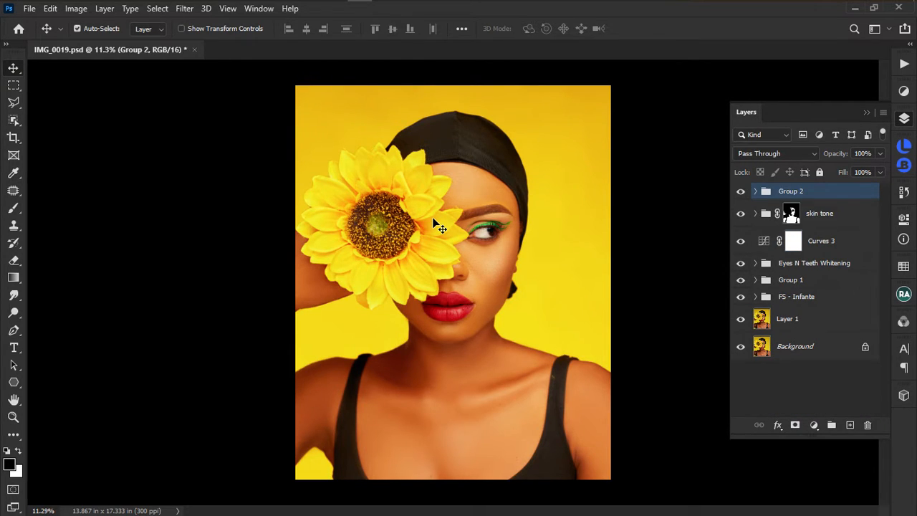
left_click(740, 191)
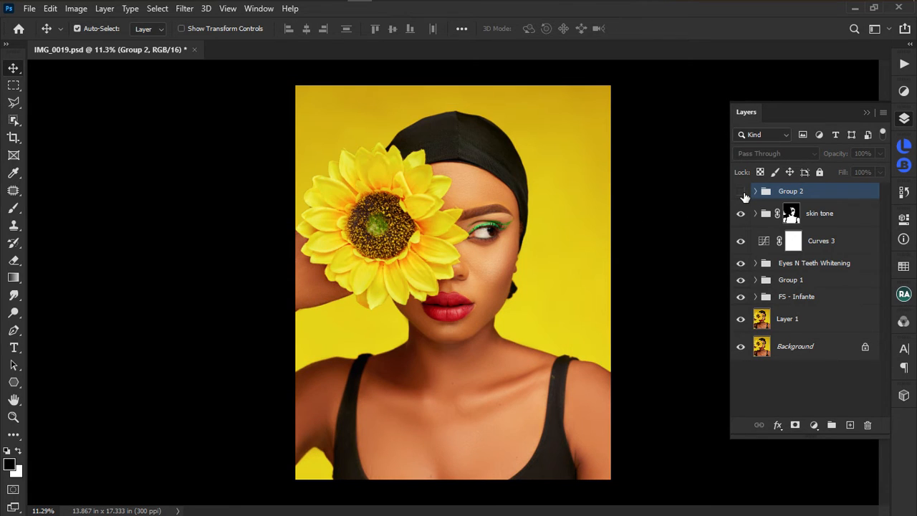
left_click(742, 192)
Expand Group 2 and select Selective Color 3 inside it.
scroll(501, 147, "up", 3)
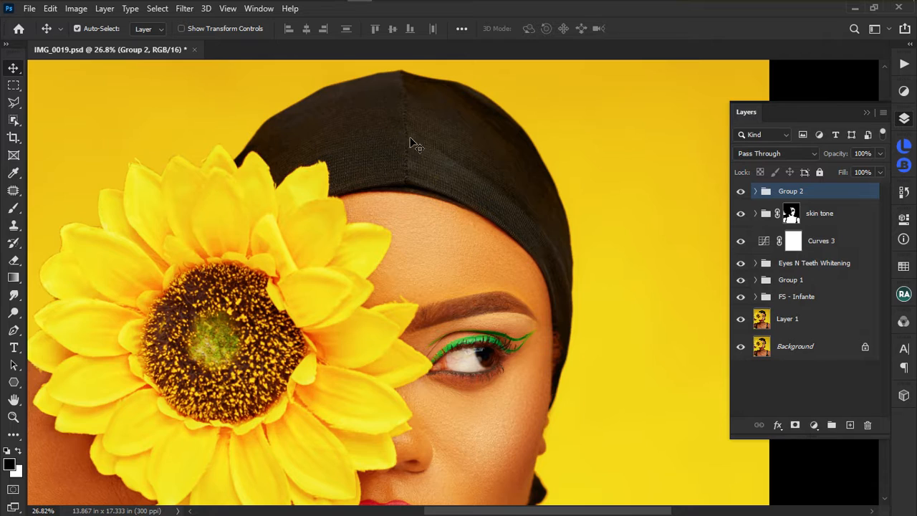
scroll(459, 151, "down", 3)
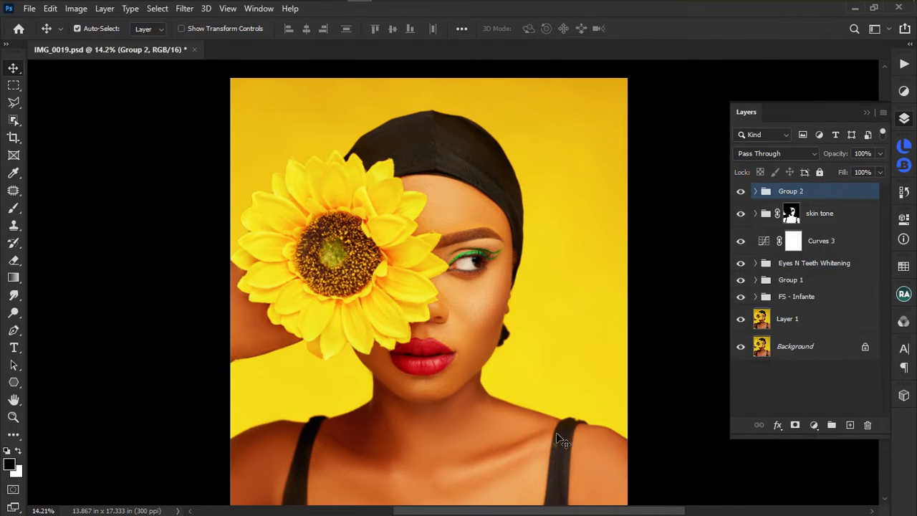
scroll(555, 439, "down", 3)
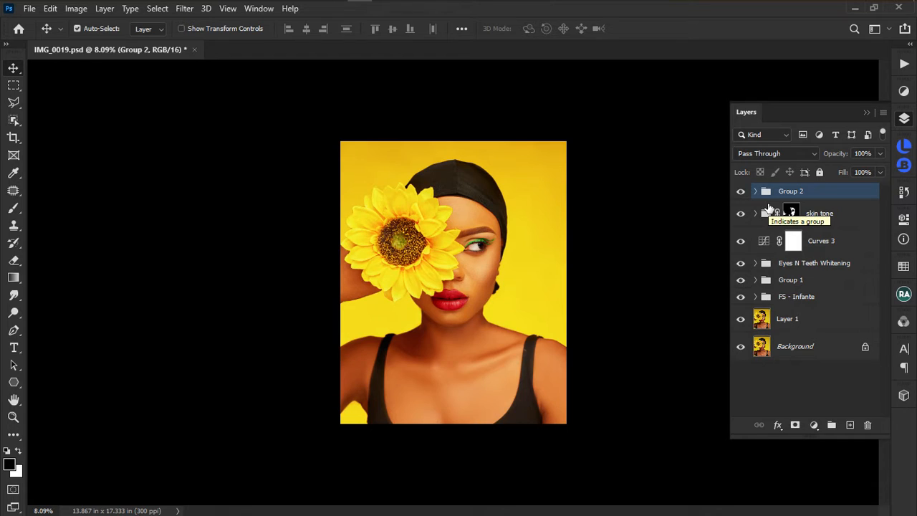
left_click(755, 191)
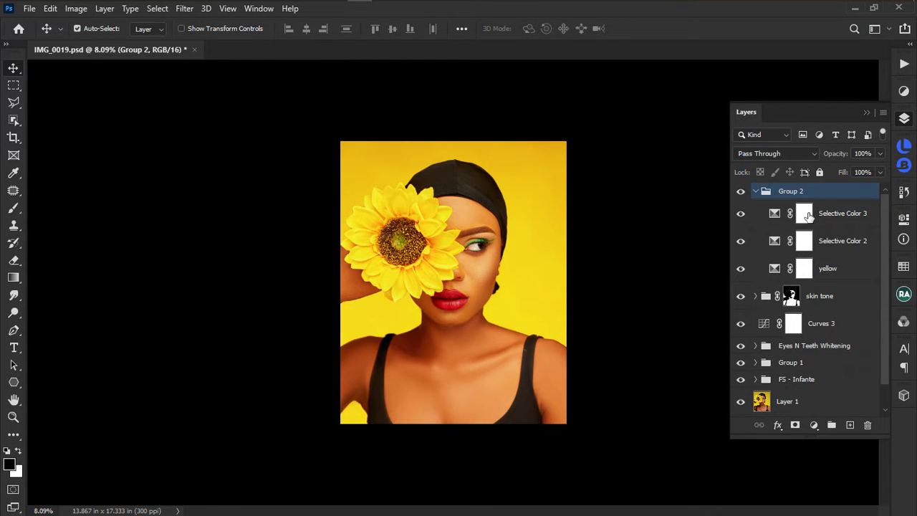
left_click(805, 215)
Hide Selective Color 3 and Selective Color 2 in Group 2, toggling yellow off and on to compare.
left_click(806, 247)
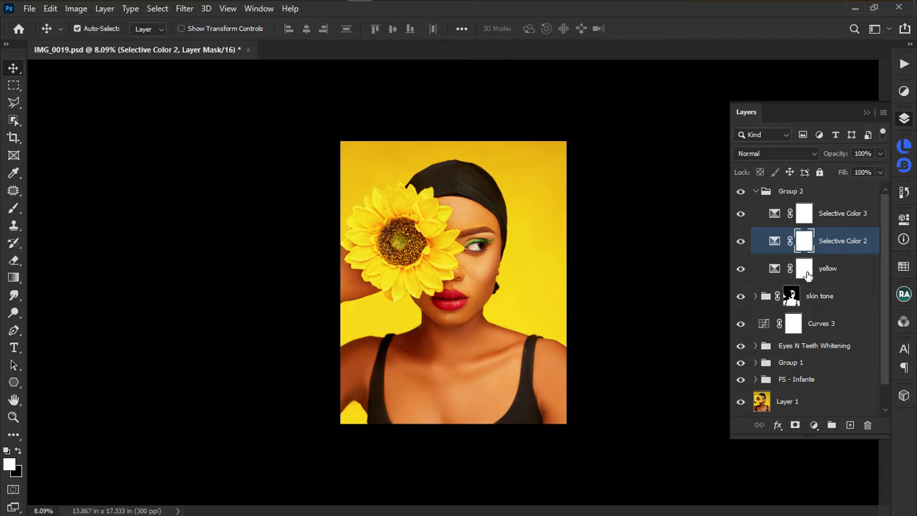
left_click(805, 271)
left_click(741, 214)
left_click(741, 241)
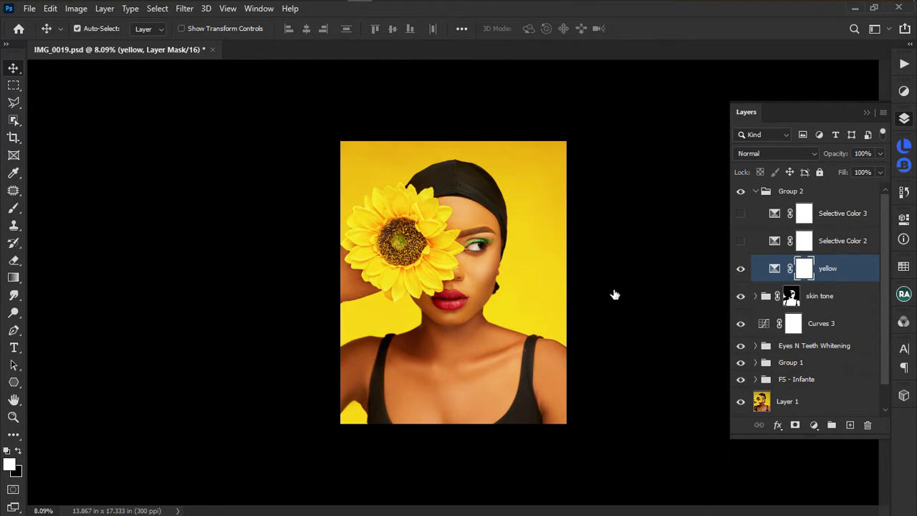
left_click(741, 269)
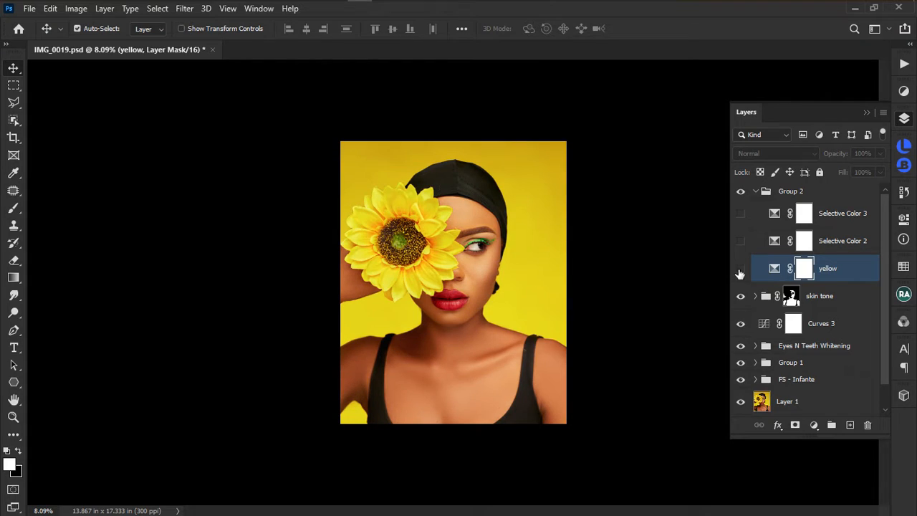
left_click(740, 270)
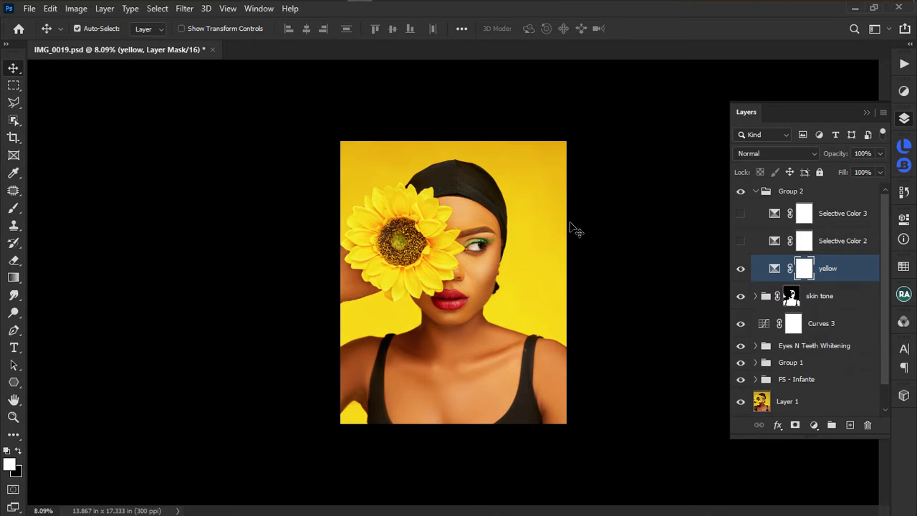
scroll(484, 239, "up", 3)
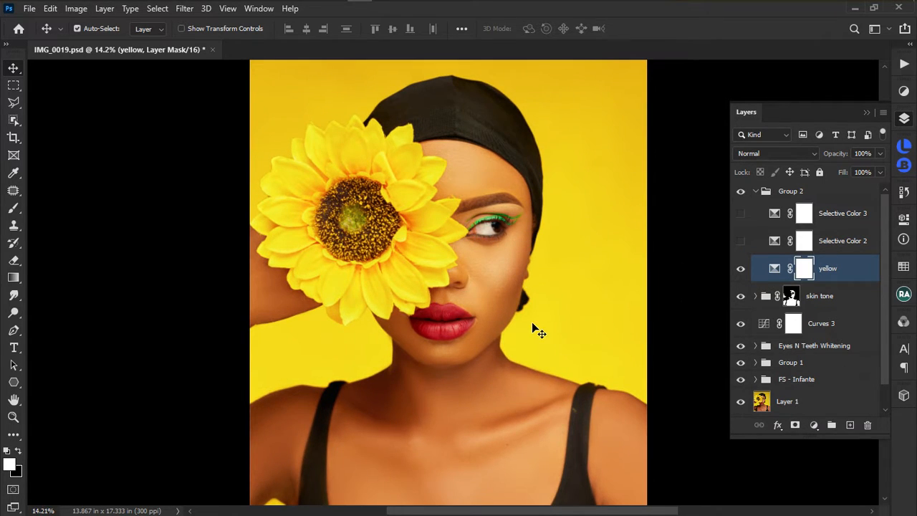
scroll(533, 321, "down", 2)
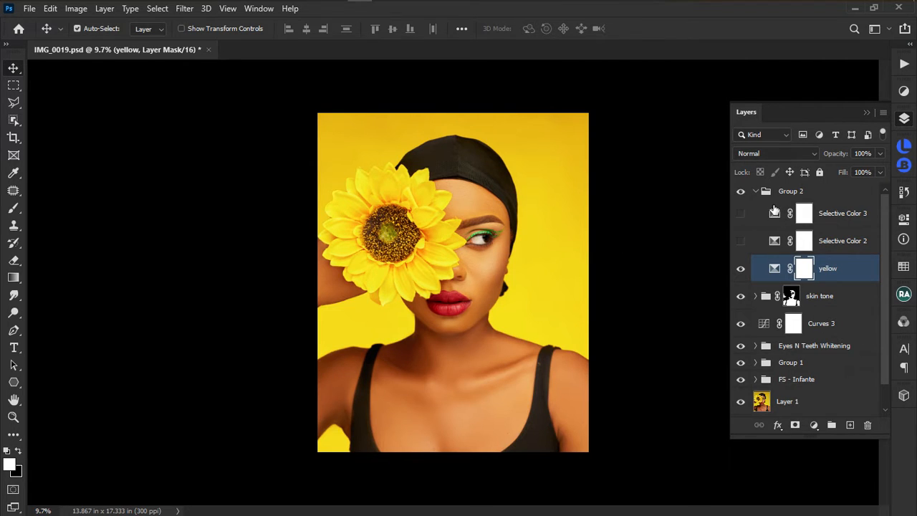
Hide the yellow adjustment layer and switch to the Lasso tool.
left_click(776, 272)
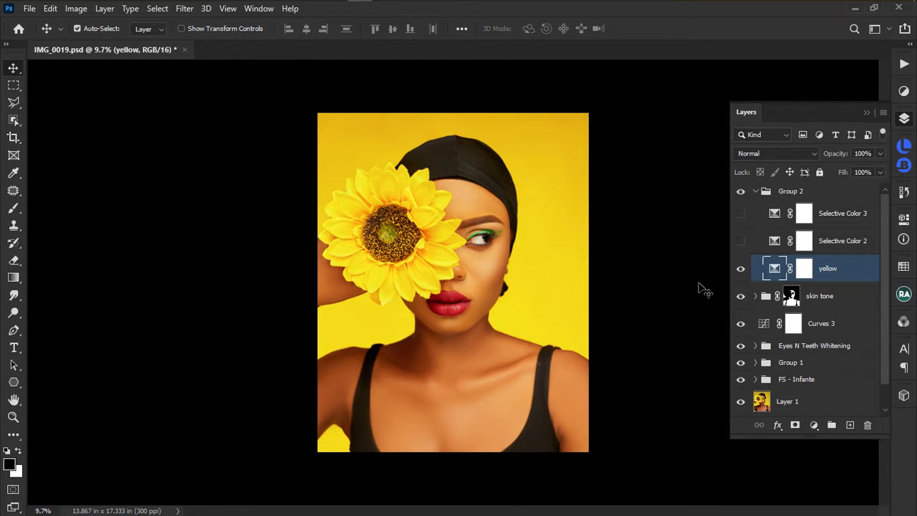
left_click(741, 270)
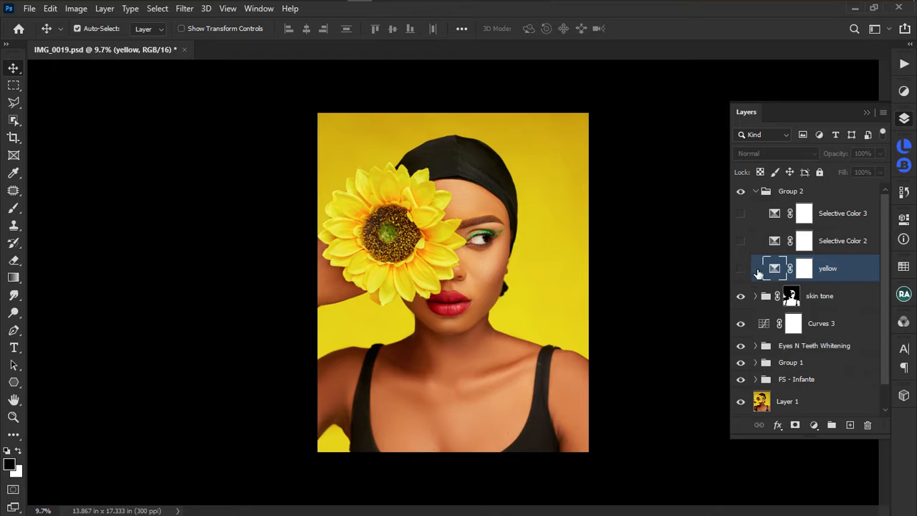
key("l")
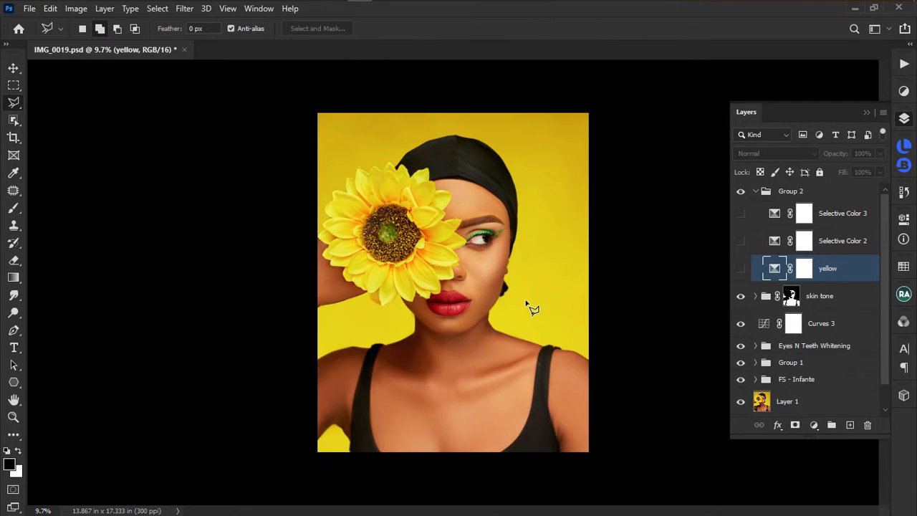
right_click(537, 251)
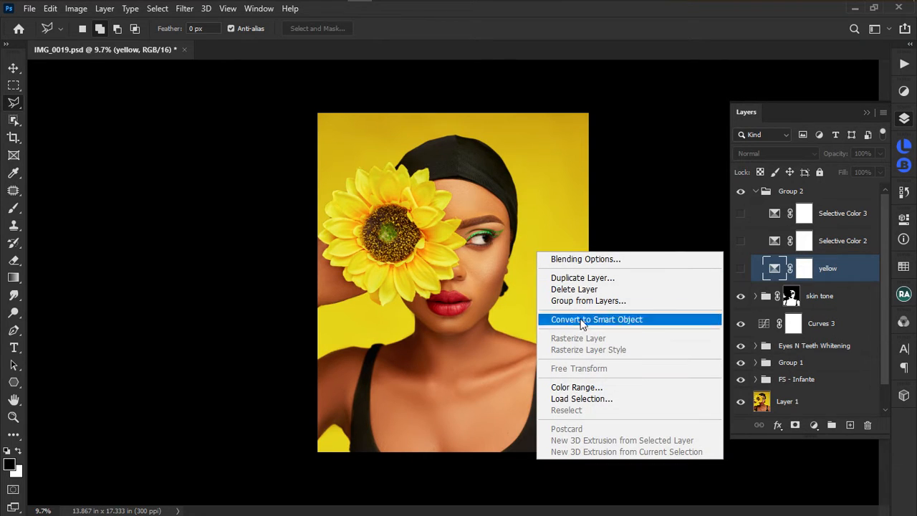
left_click(534, 212)
right_click(535, 210)
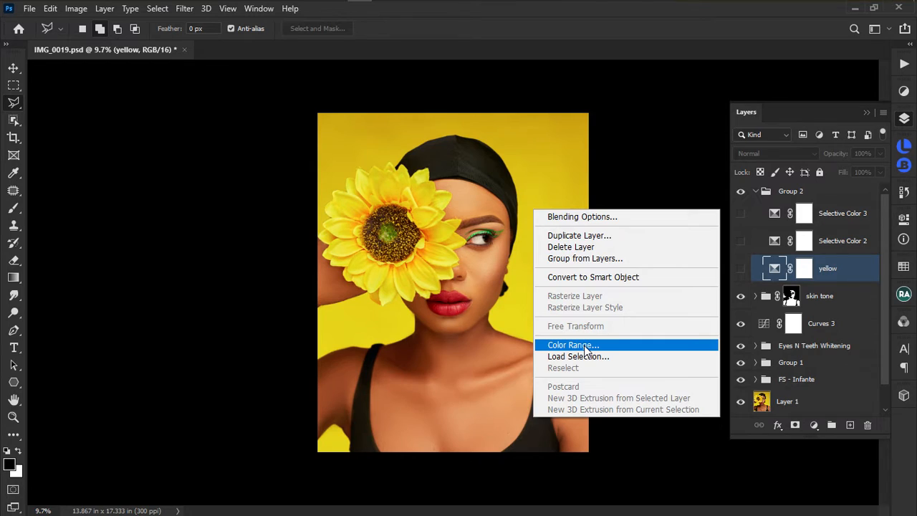
left_click(474, 249)
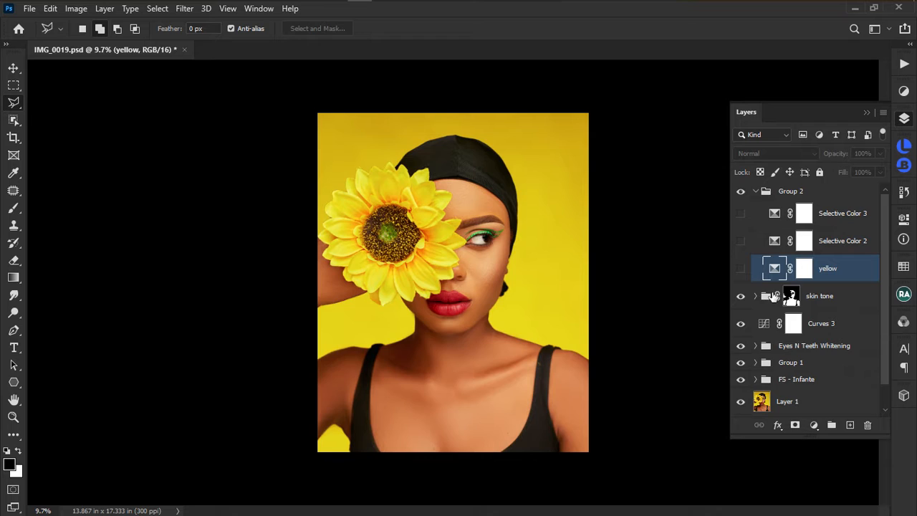
Target the yellow layer's mask and choose Color Range from the canvas context menu.
left_click(804, 272)
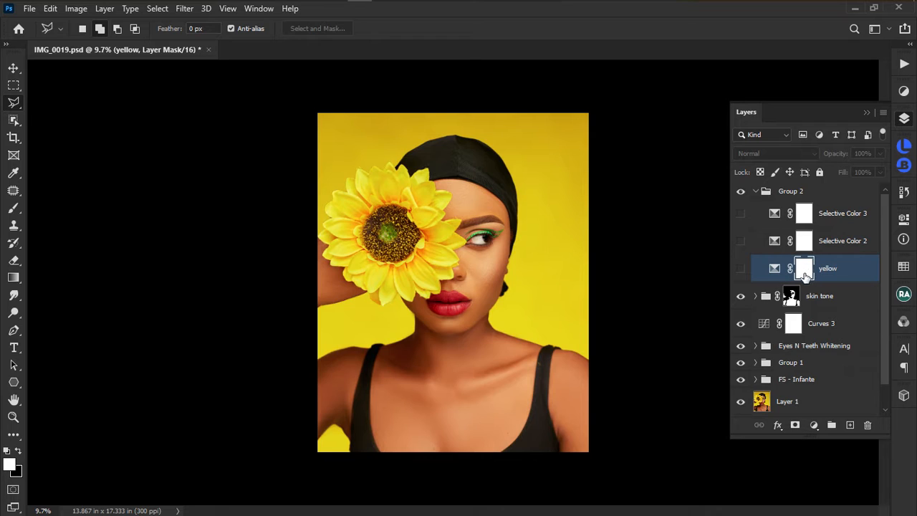
right_click(540, 262)
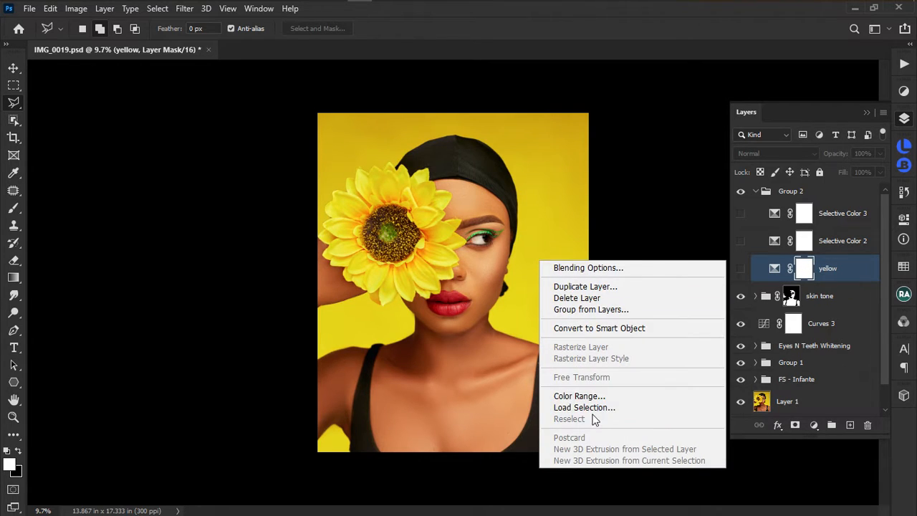
left_click(566, 222)
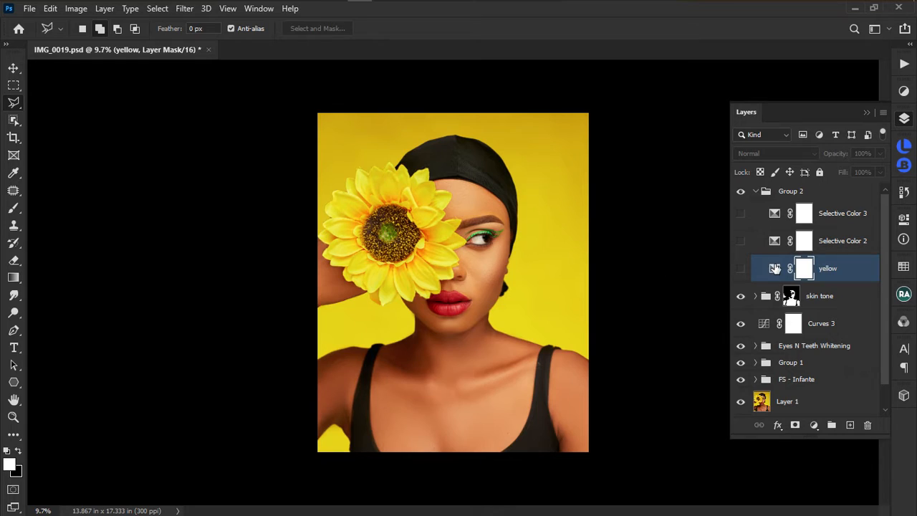
left_click(774, 270)
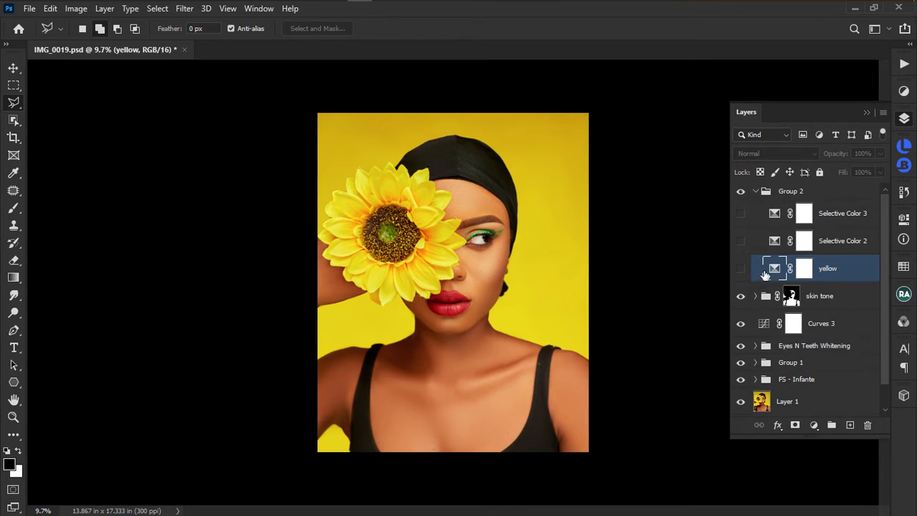
left_click(806, 271)
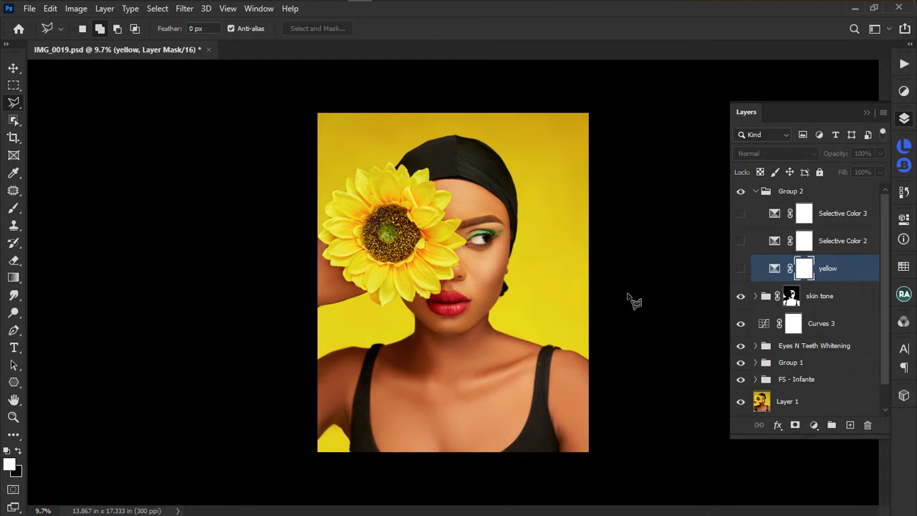
right_click(532, 259)
left_click(589, 393)
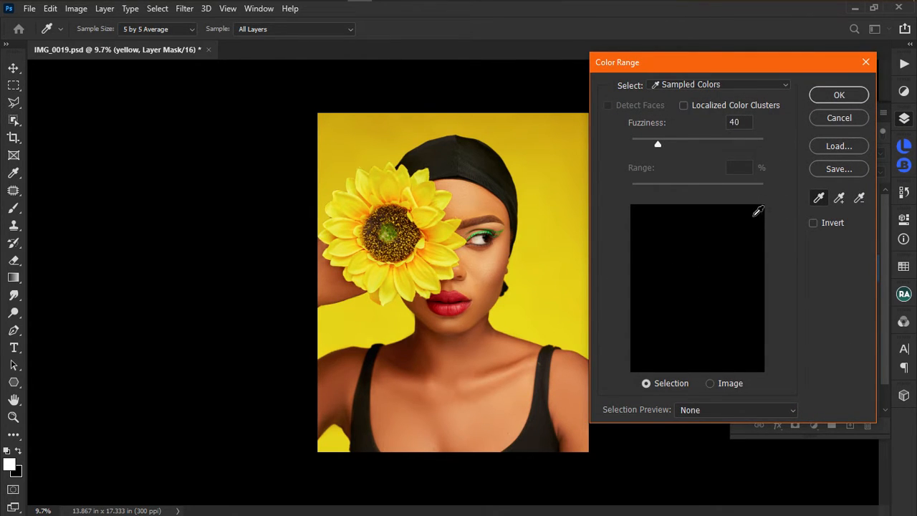
Sample the forehead skin tone at Fuzziness 40 and confirm the Color Range selection.
left_click(447, 197)
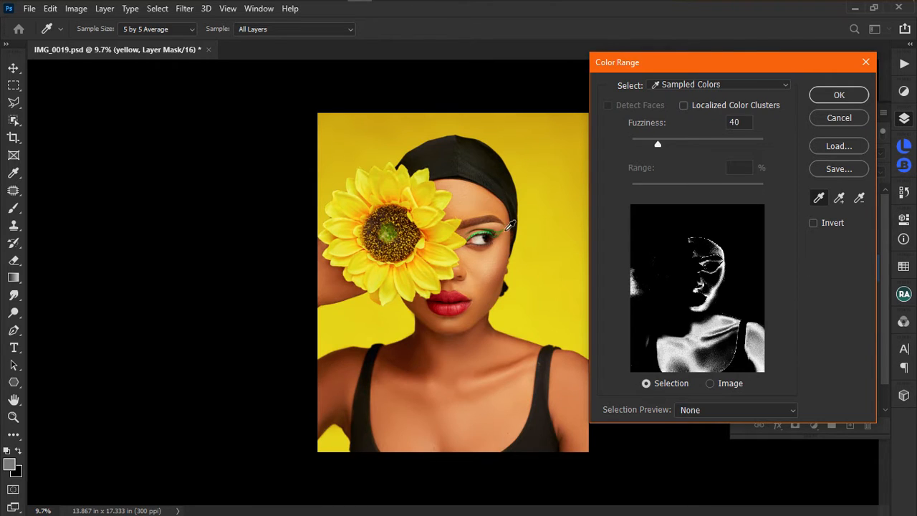
left_click(840, 95)
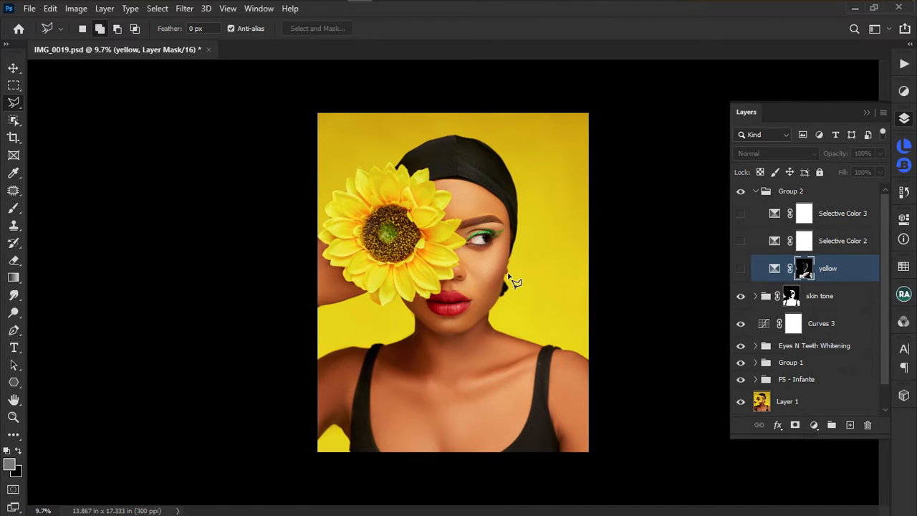
Inspect the skin-tone mask, undo it, and target the yellow adjustment thumbnail.
scroll(512, 280, "up", 1)
scroll(508, 215, "up", 1)
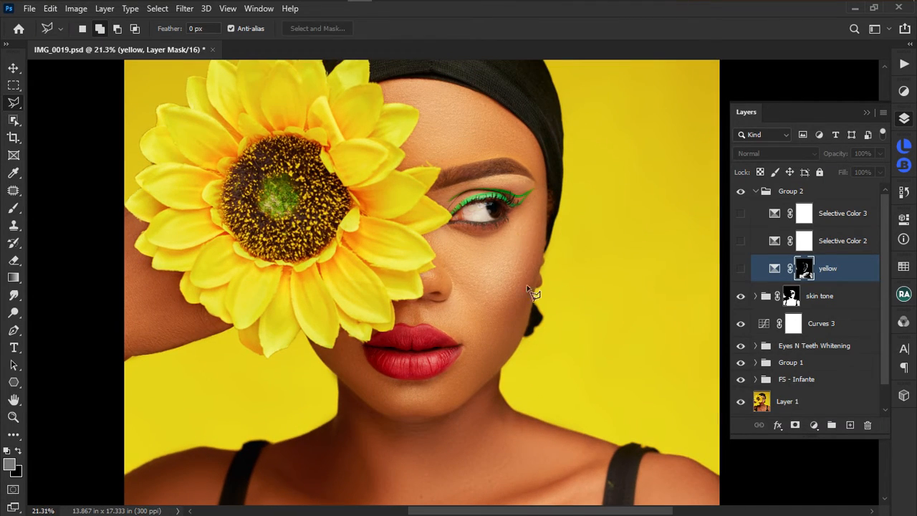
scroll(570, 301, "down", 2)
scroll(573, 304, "down", 1)
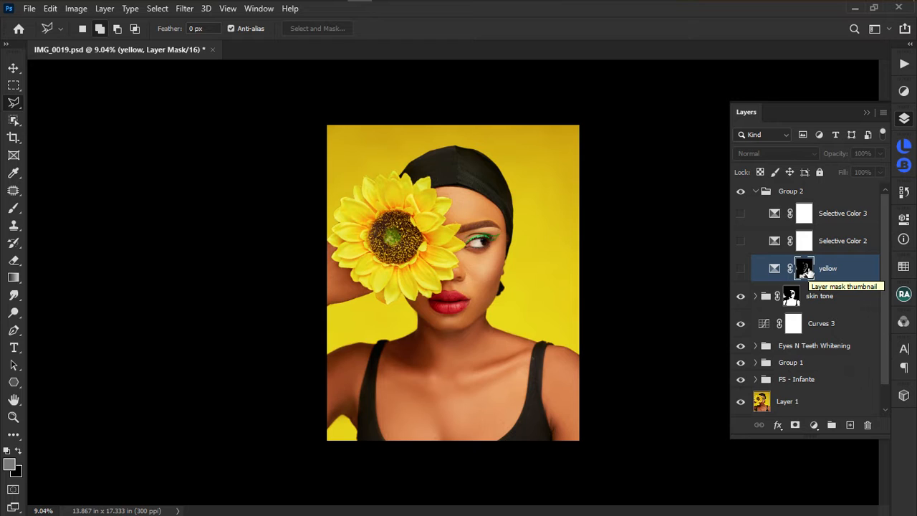
scroll(533, 292, "up", 2)
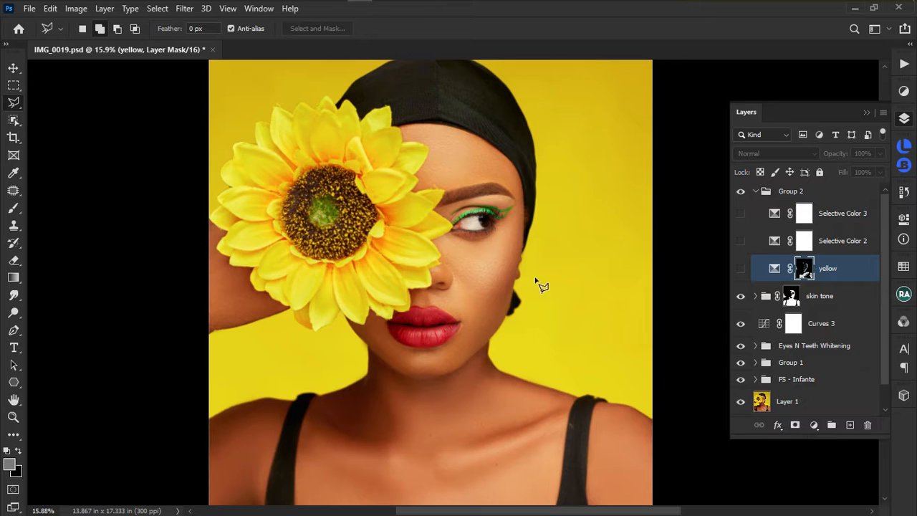
scroll(614, 265, "down", 2)
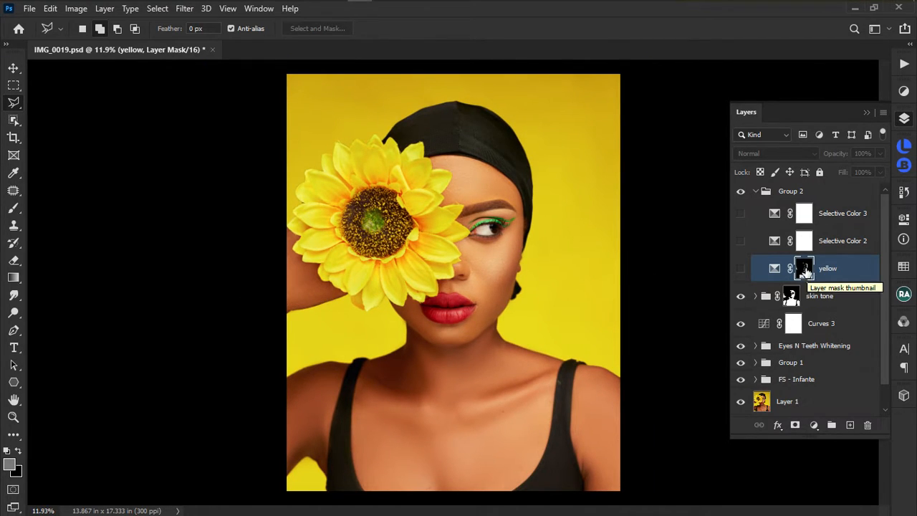
key("alt+BackSpace")
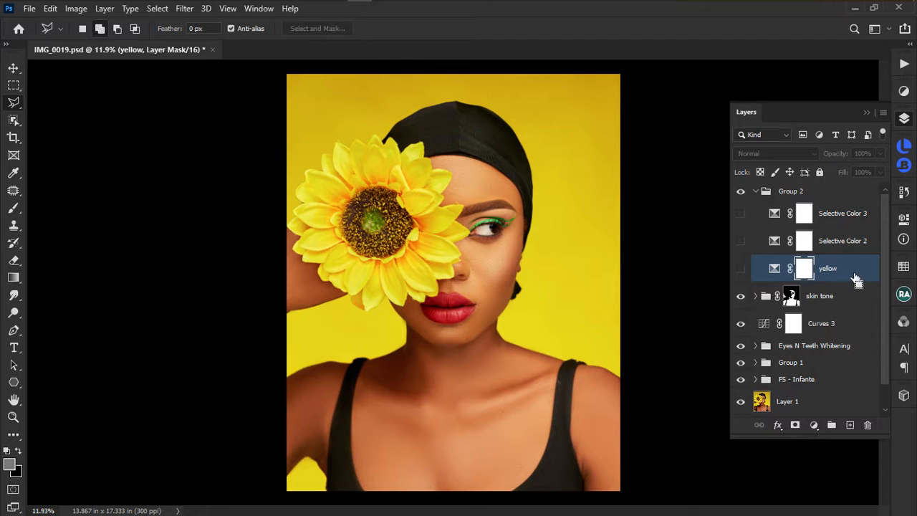
left_click(774, 269)
Reopen Color Range and sample the yellow background beside the face at Fuzziness 40.
right_click(573, 267)
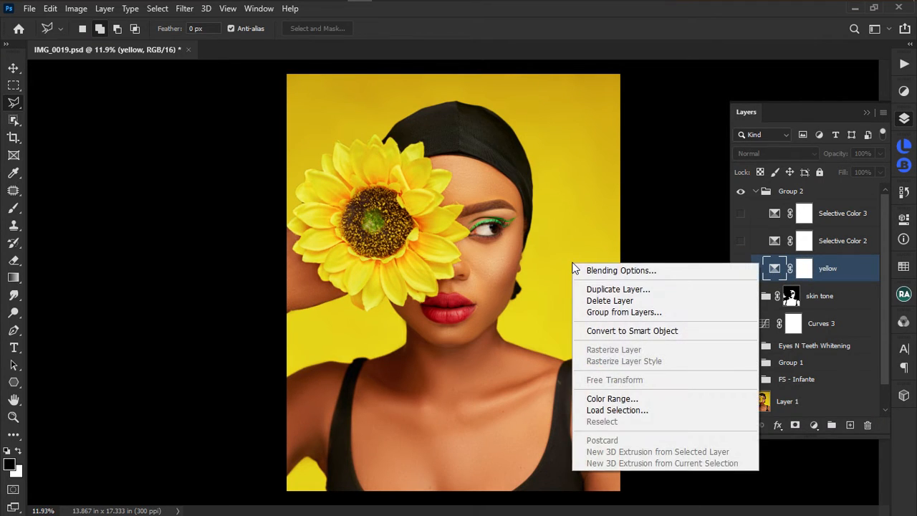
left_click(634, 404)
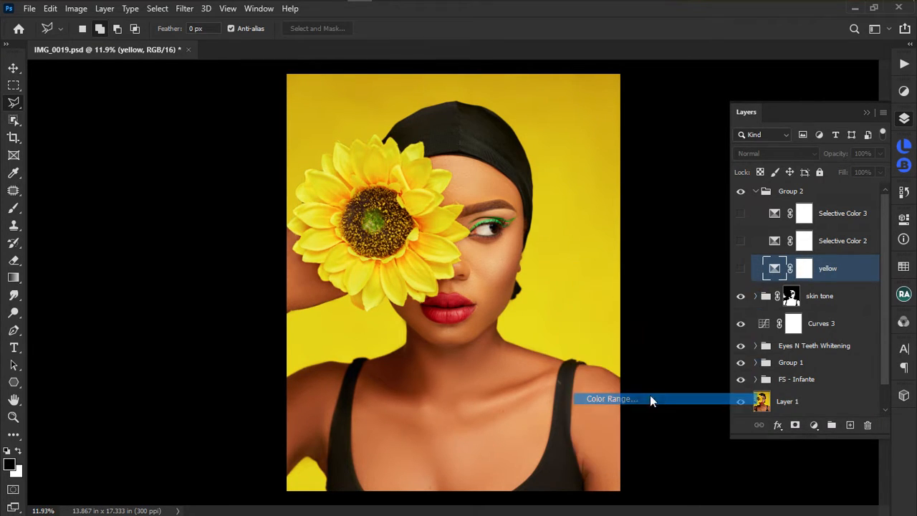
left_click(581, 248)
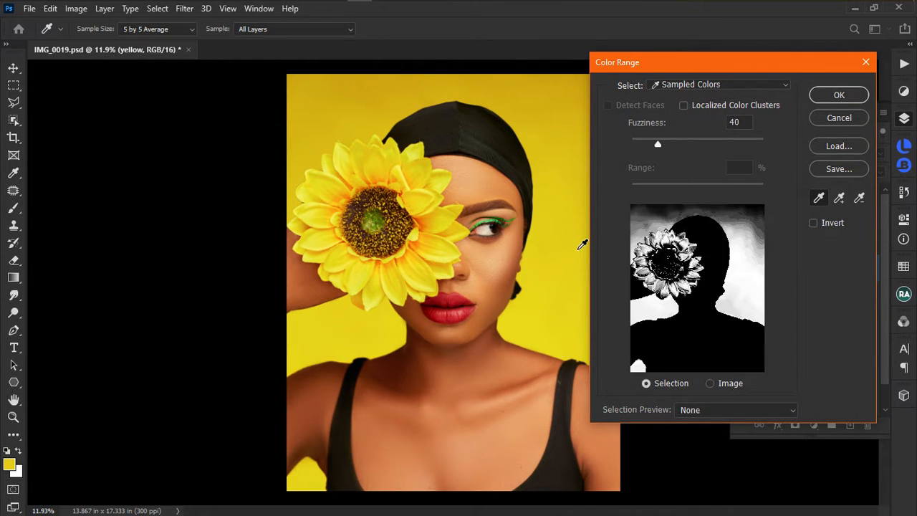
left_click_drag(732, 62, 754, 32)
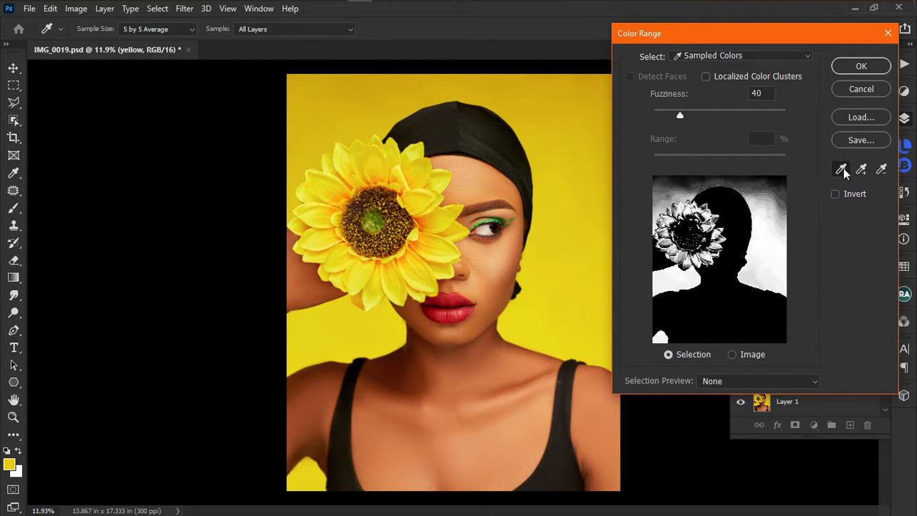
left_click(573, 190)
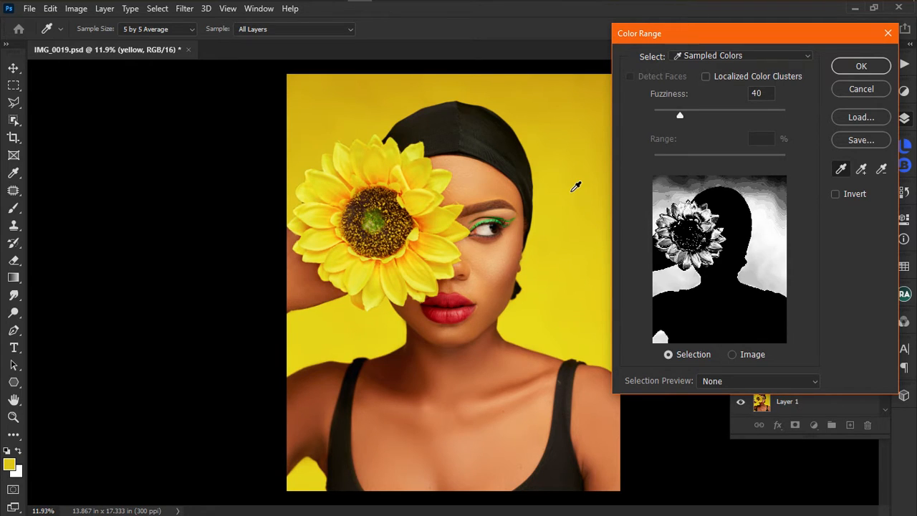
Switch to Add to Sample and add more yellow background areas.
left_click(862, 170)
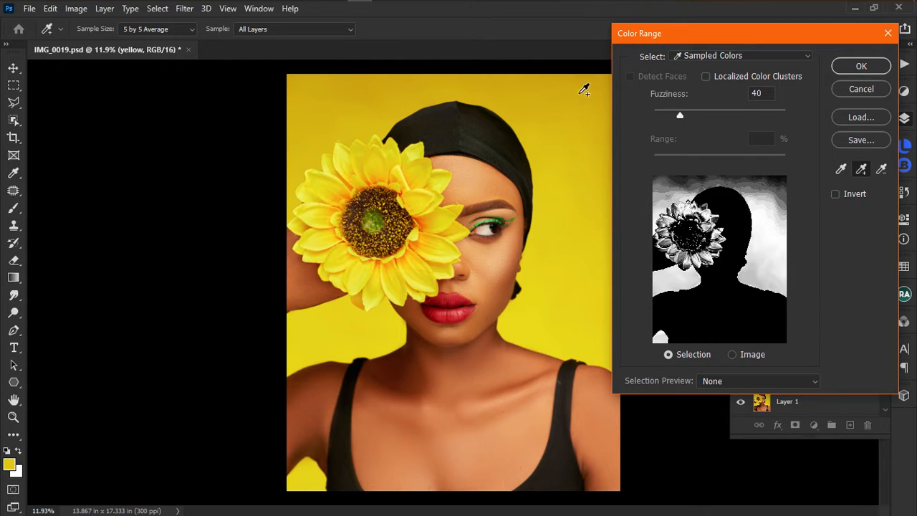
left_click(591, 88)
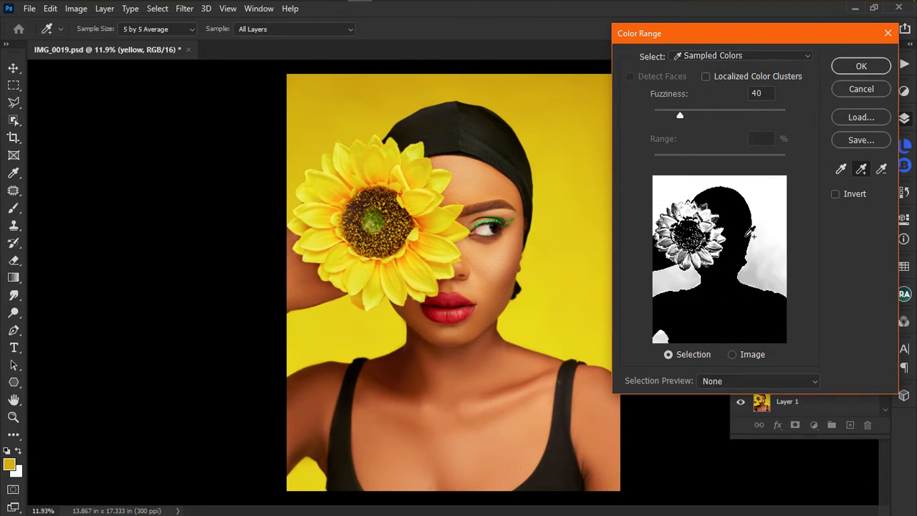
left_click(522, 318)
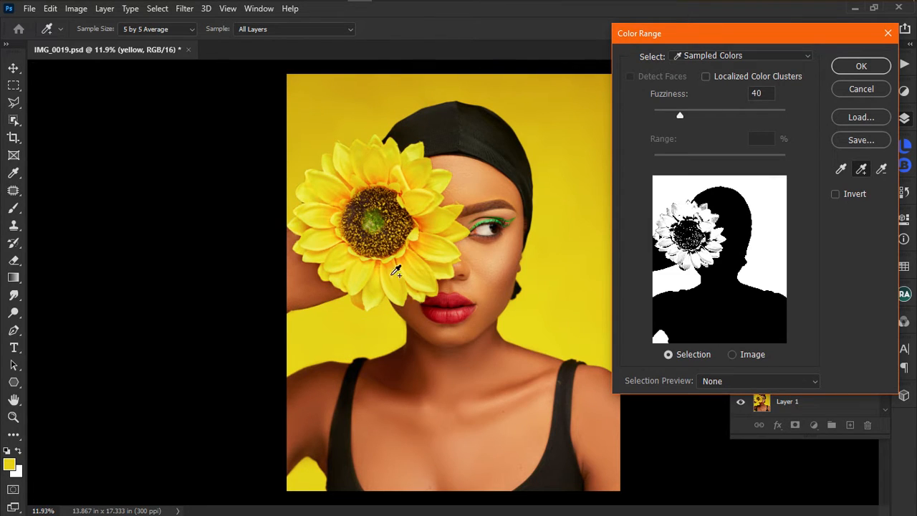
Add the sunflower's petal shades to the sample and confirm the Color Range selection.
left_click(374, 267)
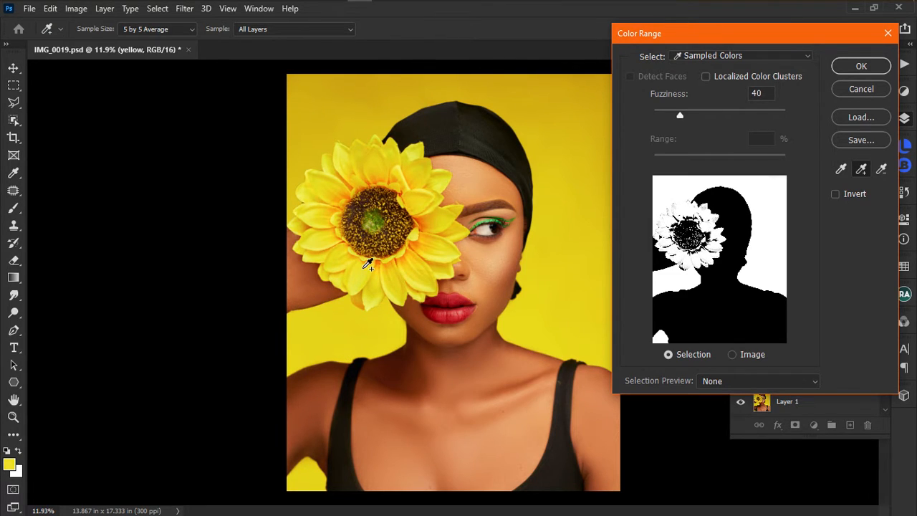
left_click(423, 241)
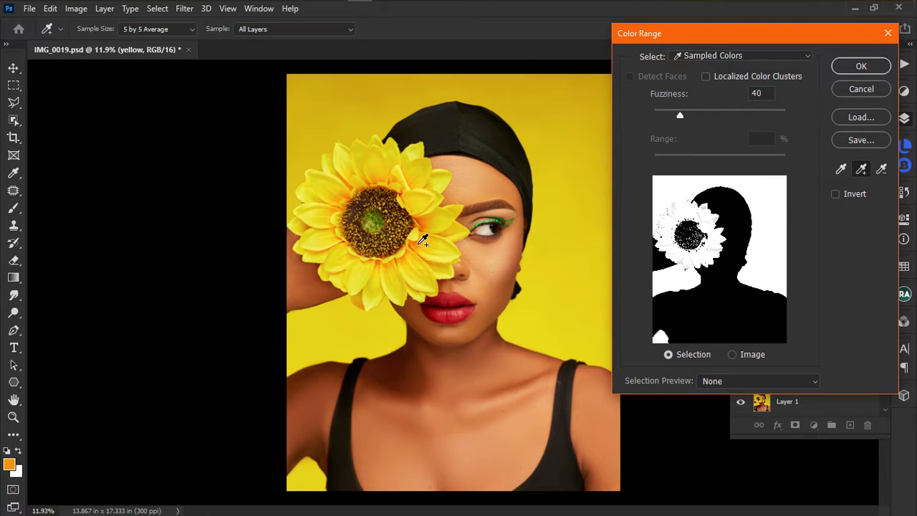
left_click(426, 220)
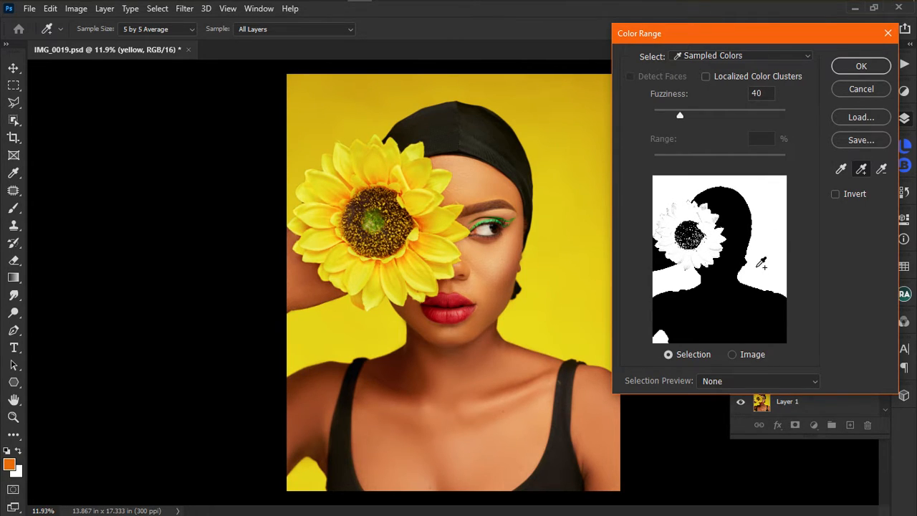
left_click(379, 180)
left_click(328, 222)
left_click(439, 176)
left_click(455, 210)
left_click(438, 221)
left_click(424, 224)
left_click(422, 205)
left_click(860, 66)
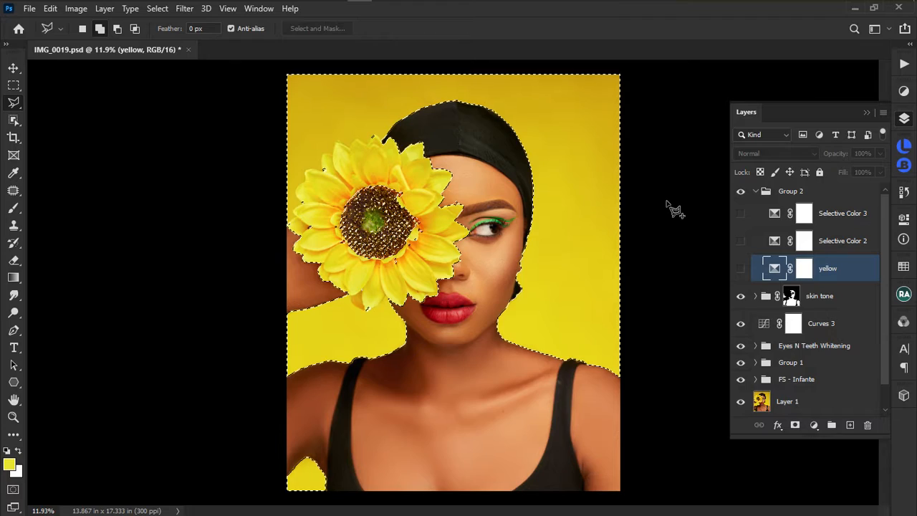
scroll(526, 220, "up", 5)
scroll(527, 220, "up", 2)
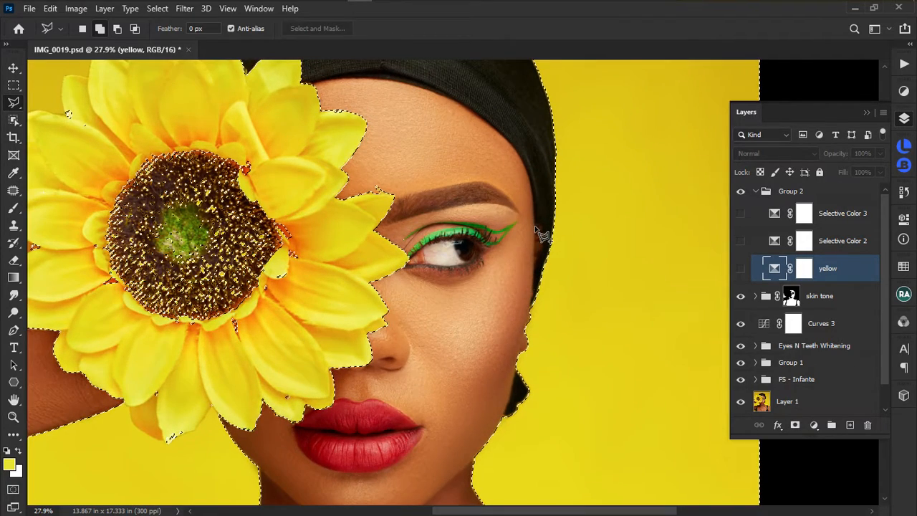
scroll(544, 232, "down", 3)
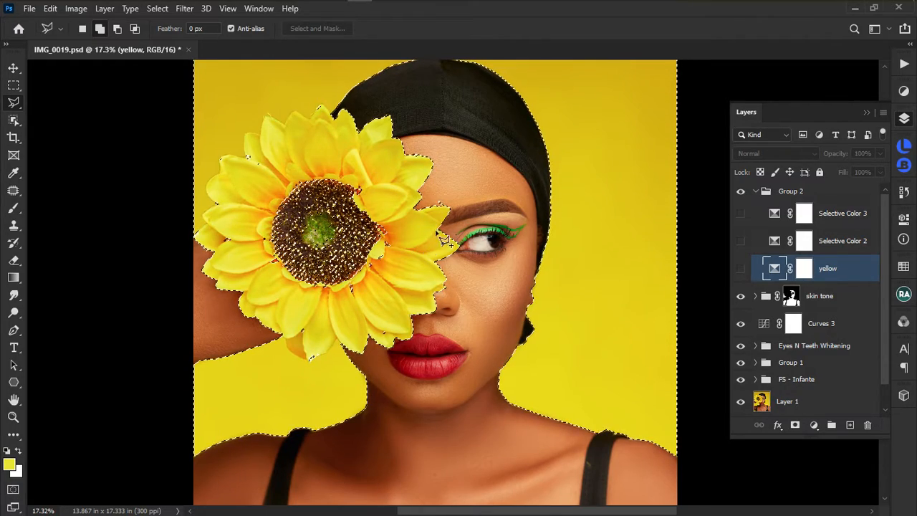
scroll(378, 240, "up", 2)
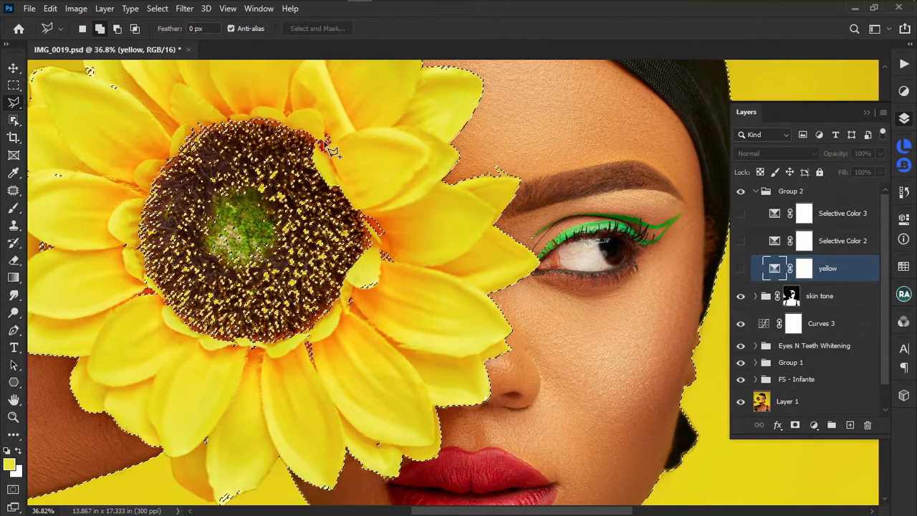
scroll(301, 169, "down", 2)
scroll(271, 236, "down", 2)
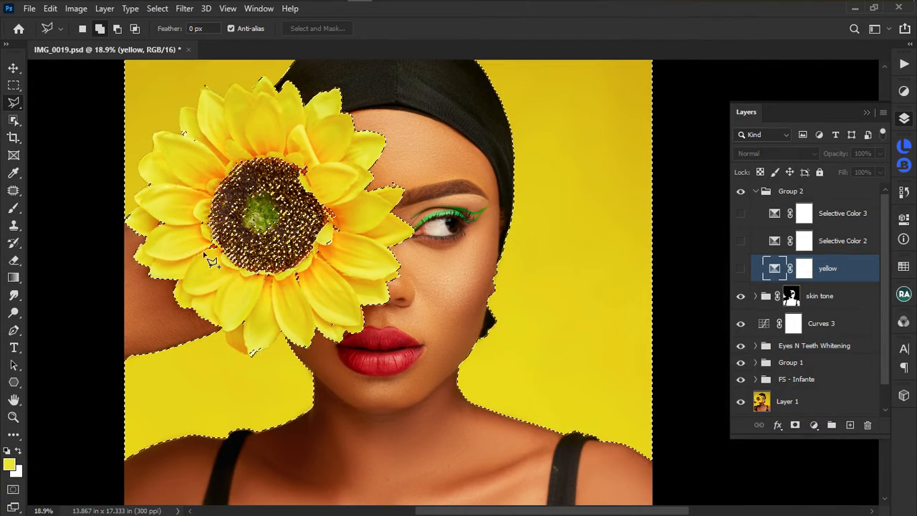
Add the top of the sunflower and the area beside its centre to the selection.
left_click(177, 220)
mouse_move(158, 228)
left_mouse_down()
mouse_move(148, 159)
mouse_move(210, 71)
mouse_move(276, 79)
mouse_move(272, 111)
mouse_move(304, 127)
mouse_move(327, 170)
mouse_move(307, 183)
mouse_move(300, 154)
mouse_move(258, 135)
mouse_move(207, 176)
mouse_move(252, 175)
left_mouse_up()
left_click(339, 201)
left_click(355, 217)
left_click(349, 235)
left_click(330, 259)
left_click(315, 263)
left_click(312, 251)
left_click(320, 242)
left_click(330, 222)
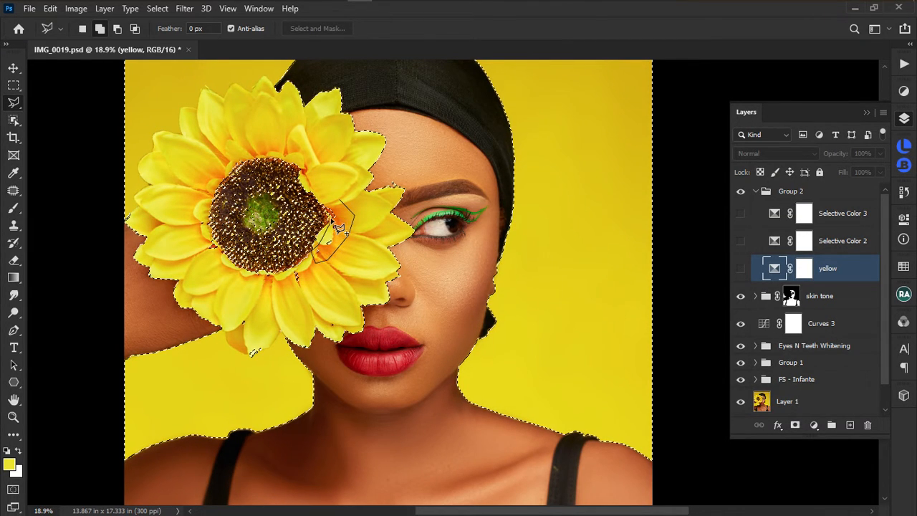
left_click(327, 191)
Trace the lower sunflower petals into the selection.
left_click(316, 289)
left_click(308, 267)
left_click(297, 266)
left_click(285, 277)
left_click(232, 302)
left_click(229, 321)
left_click(250, 358)
left_click(292, 324)
left_click(315, 323)
left_click(333, 327)
left_click(340, 320)
double_click(339, 274)
scroll(440, 237, "down", 3)
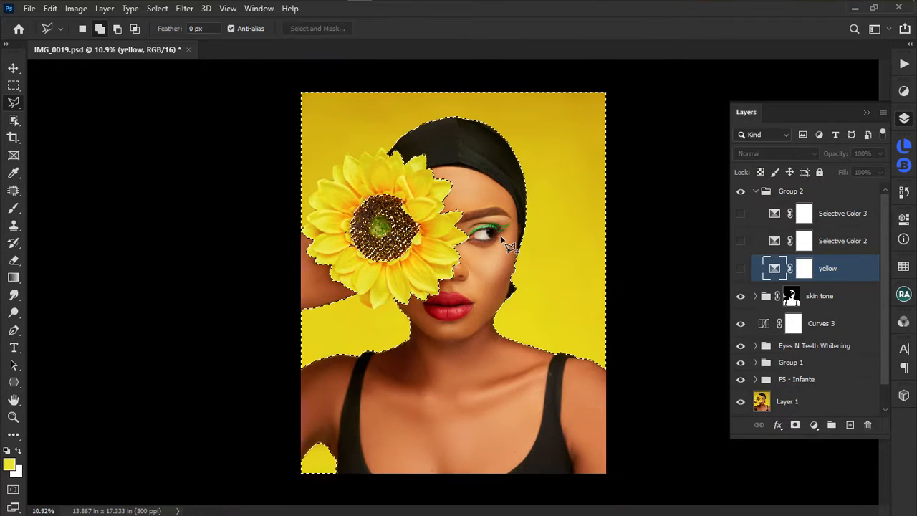
Try filling, inverting and undoing on the yellow mask, ending with it plain white and the selection kept.
left_click(804, 269)
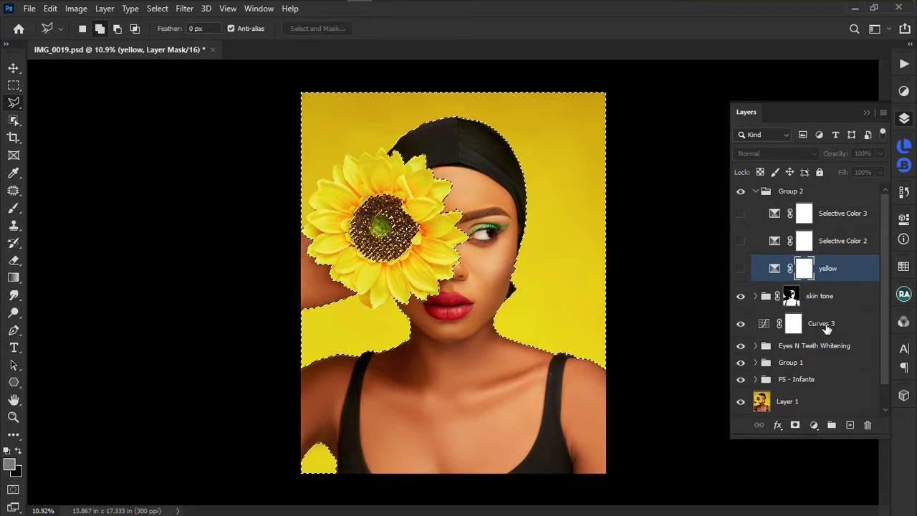
key("ctrl+BackSpace")
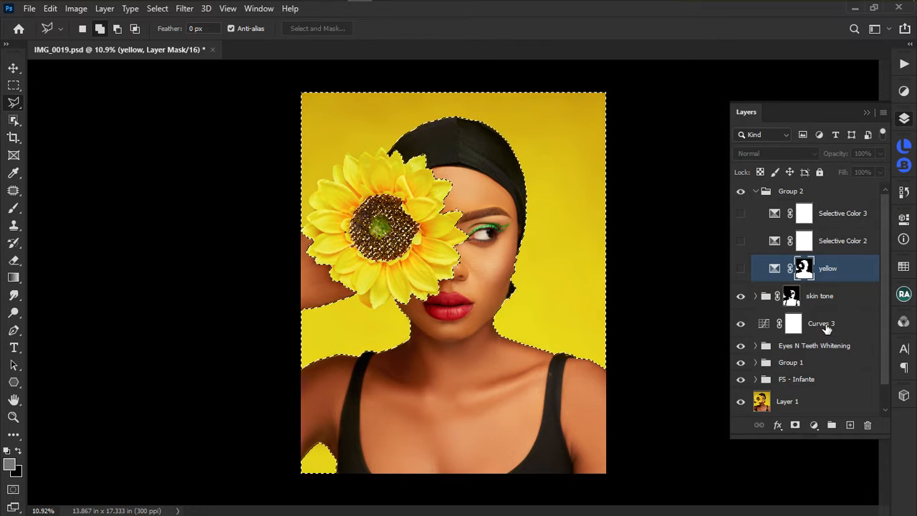
key("ctrl+d")
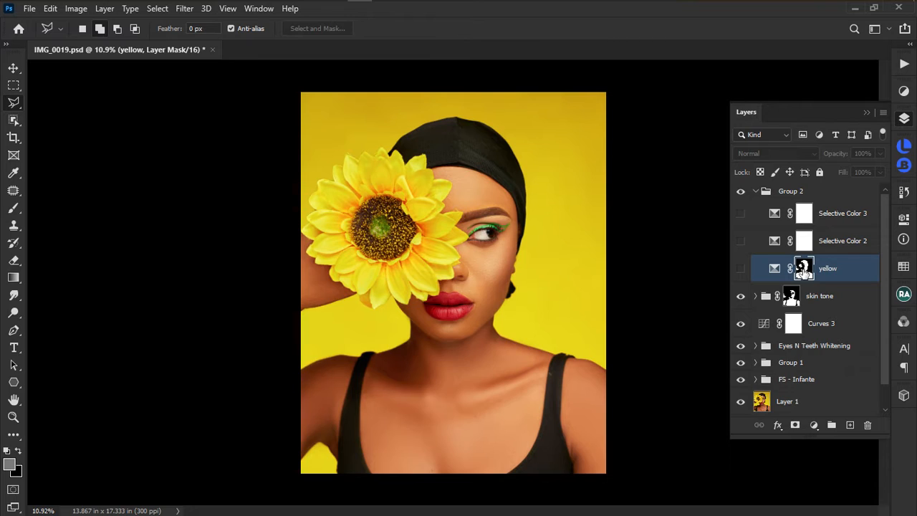
left_click(804, 270, "ctrl")
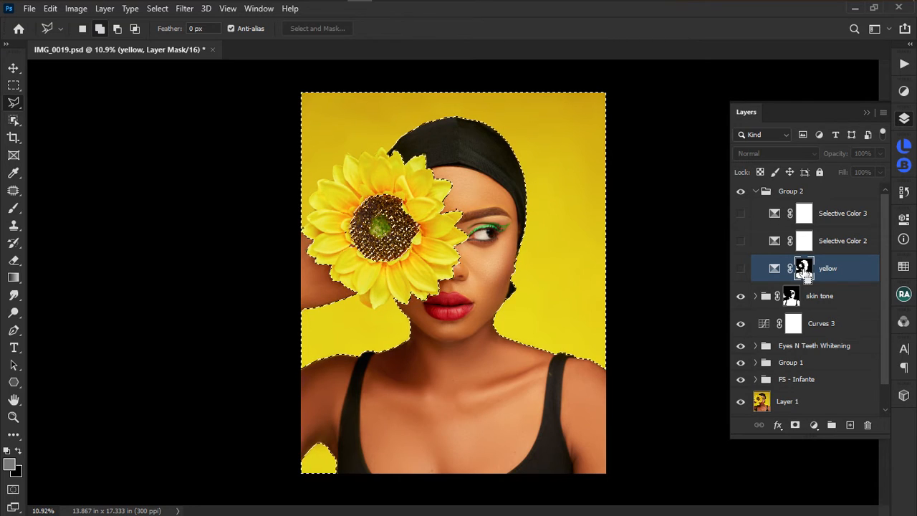
key("ctrl+i")
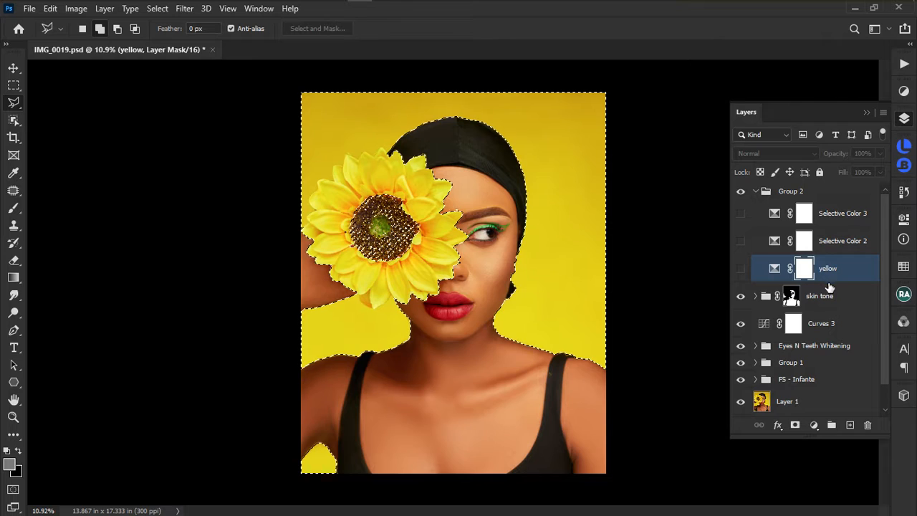
left_click(796, 426)
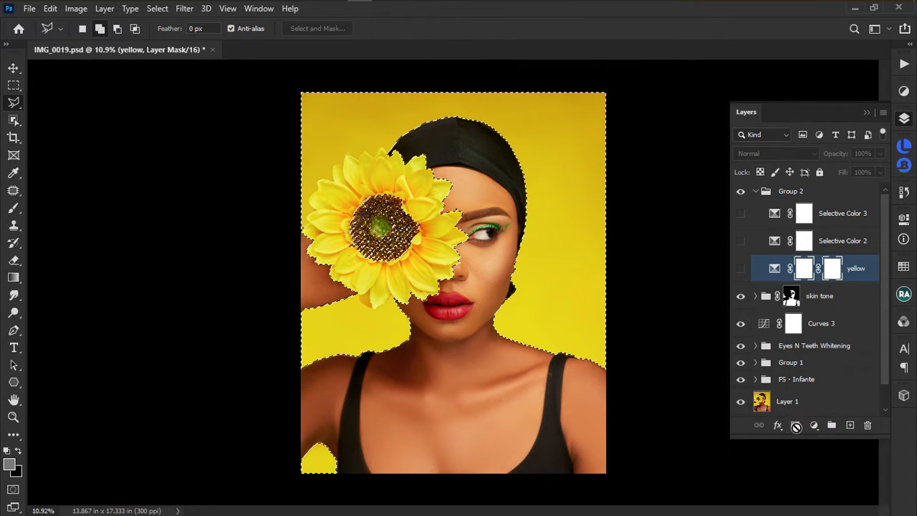
key("ctrl+z")
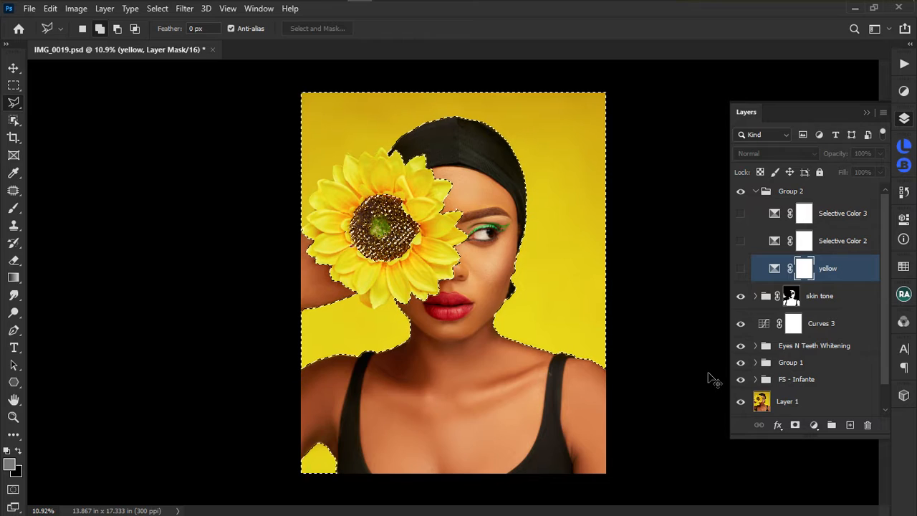
key("ctrl+m")
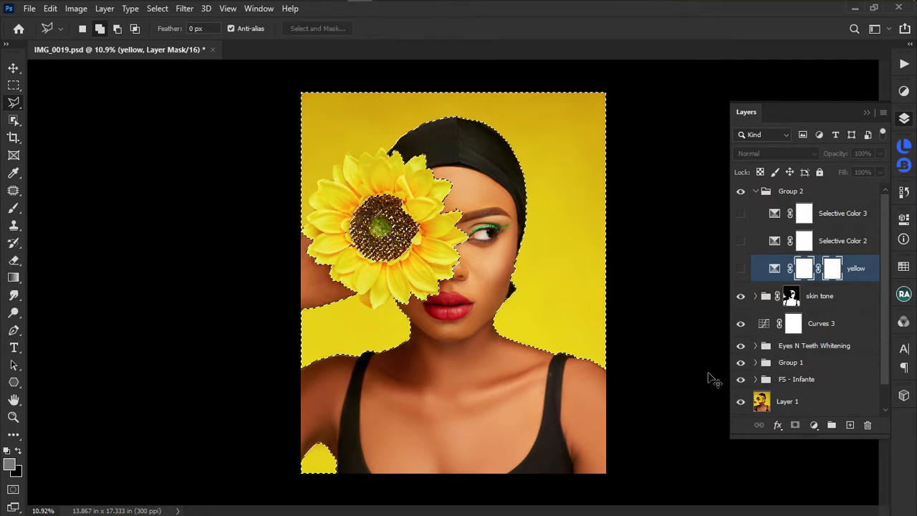
key("ctrl+z")
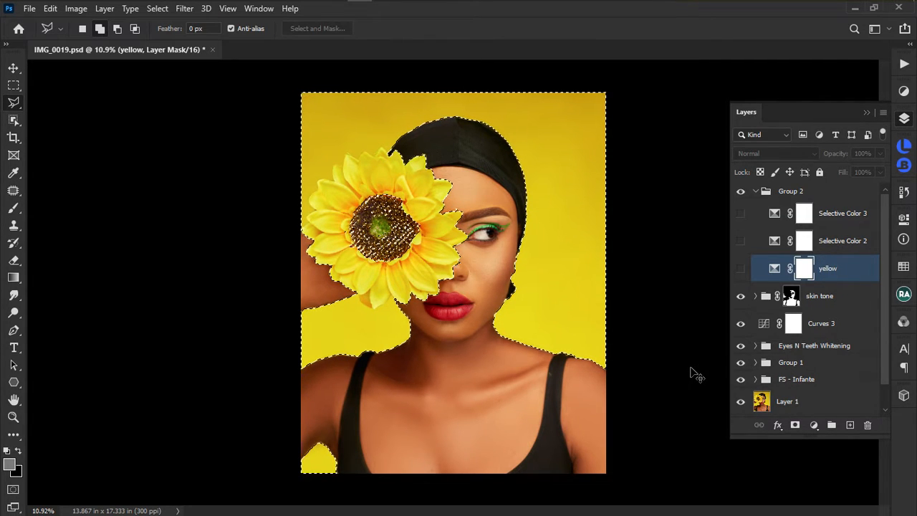
key("ctrl+BackSpace")
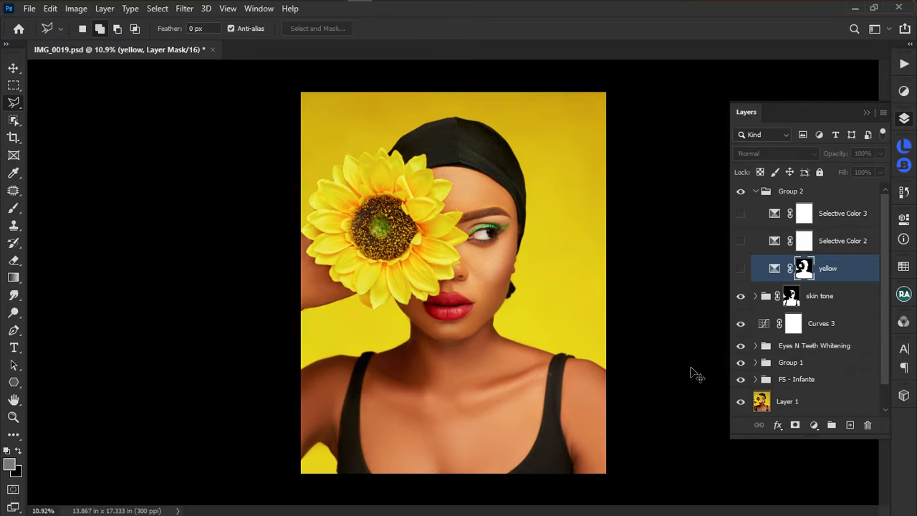
key("ctrl+i")
key("ctrl+z")
key("ctrl+z")
key("ctrl+z")
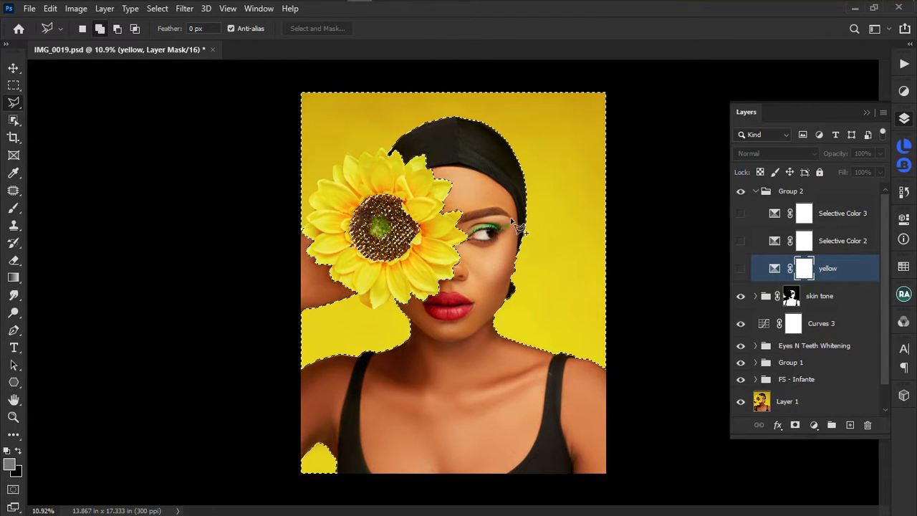
Fill the yellow layer's mask from the background-and-sunflower selection and turn the layer on.
scroll(567, 225, "up", 4)
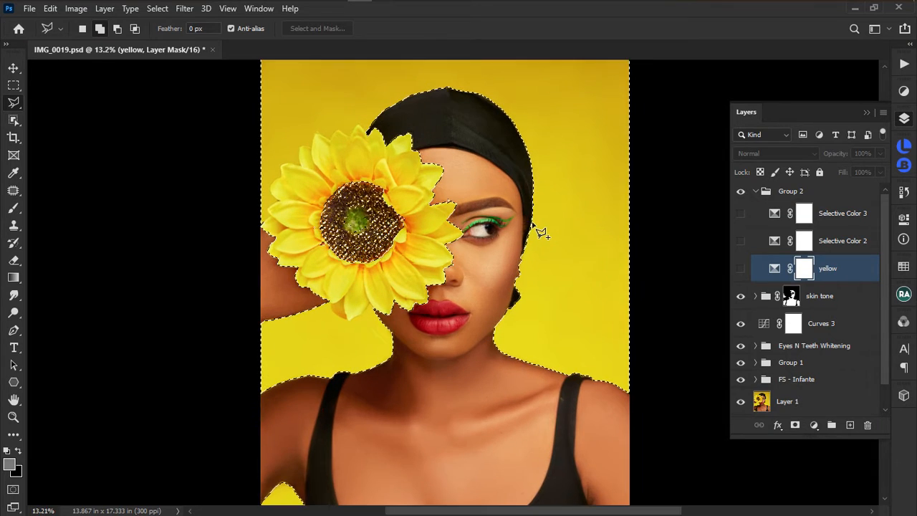
scroll(551, 227, "down", 2)
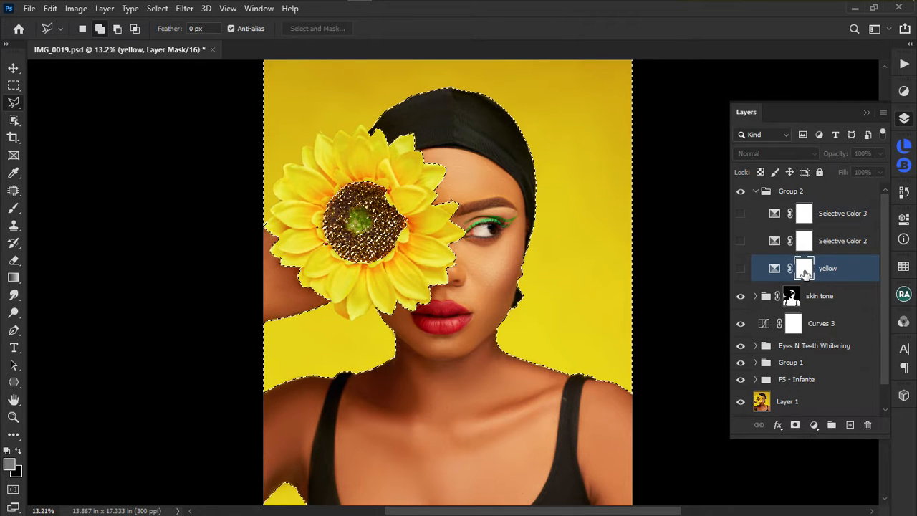
key("ctrl+BackSpace")
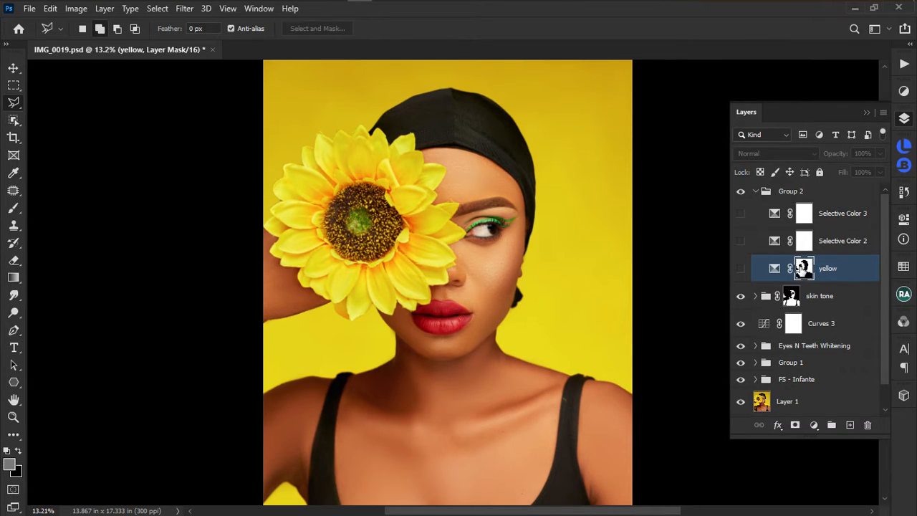
left_click(741, 269)
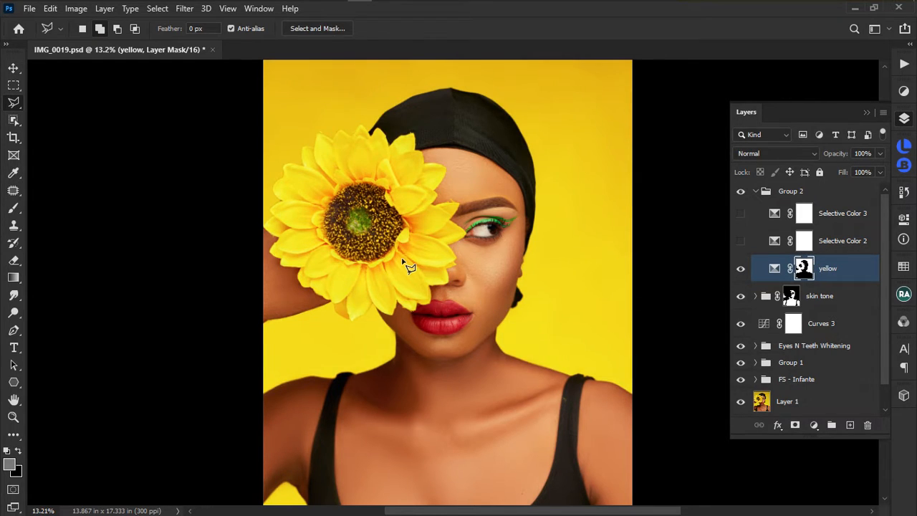
Toggle the yellow layer repeatedly to compare before and after, leaving it visible.
scroll(408, 268, "down", 3)
left_click(741, 269)
left_click(741, 270)
left_click(741, 270)
left_click(741, 270)
left_click(740, 270)
left_click(740, 270)
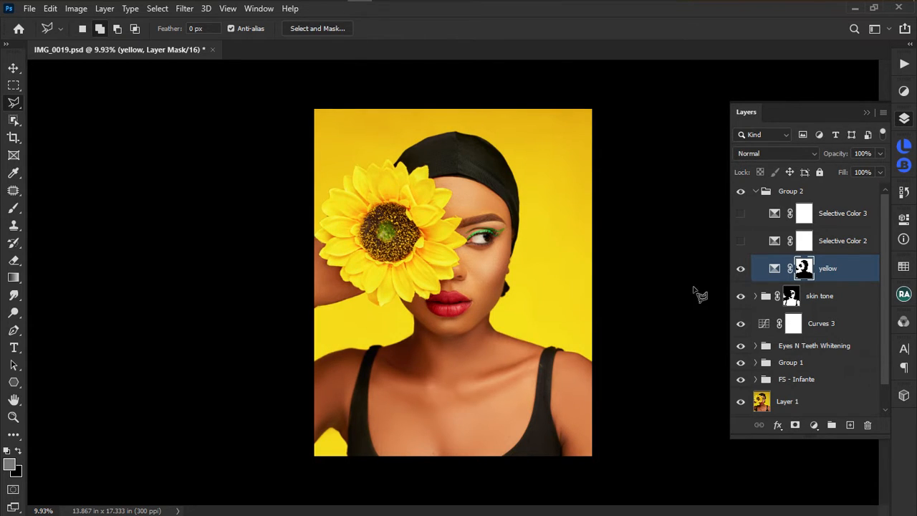
Briefly toggle Selective Color 2 on and off, then target its adjustment thumbnail.
left_click(846, 251)
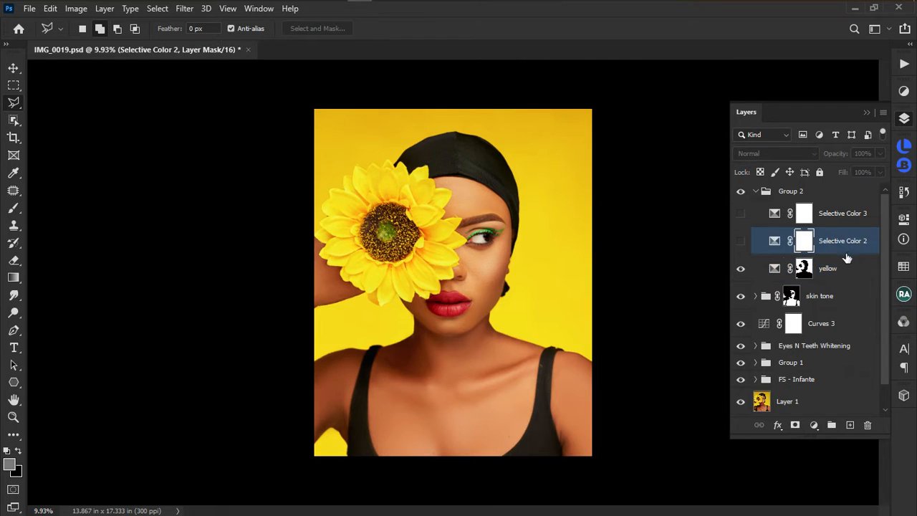
left_click(741, 242)
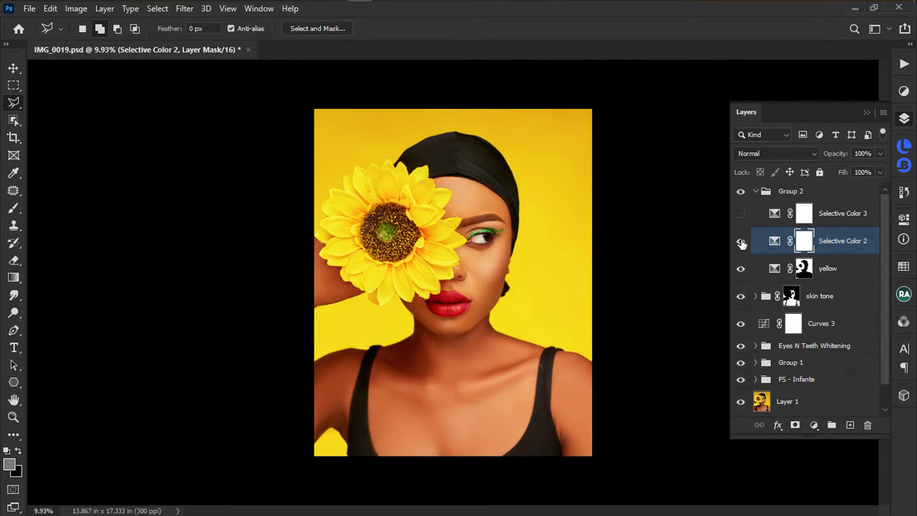
left_click(741, 242)
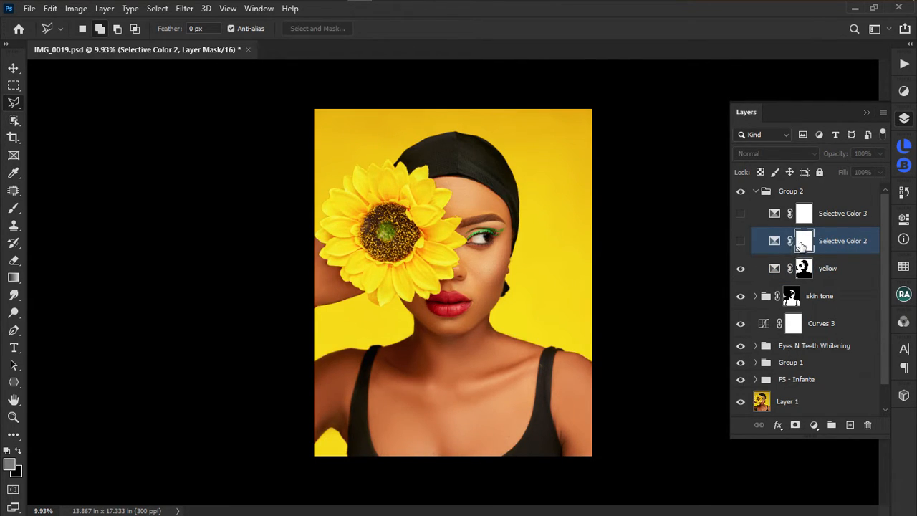
left_click(776, 243)
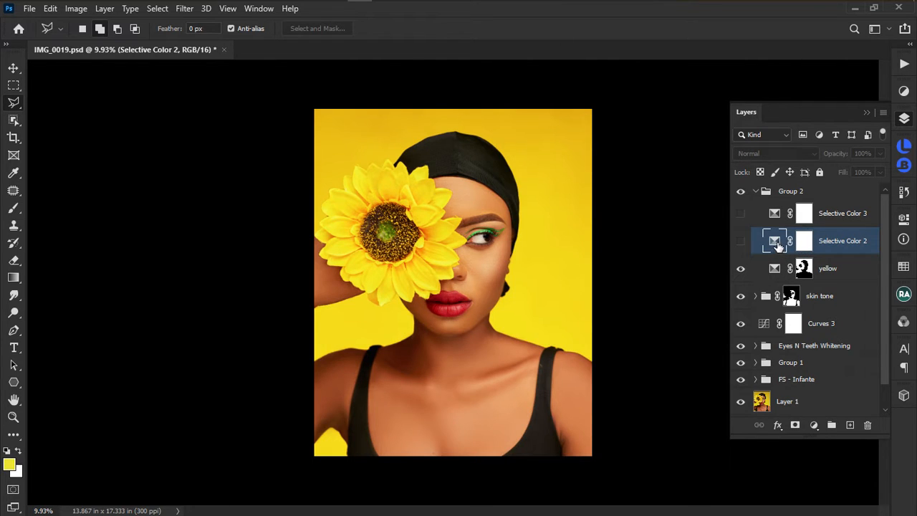
Open Color Range and sample several red lip shades with Add to Sample, checking the mask preview.
right_click(512, 295)
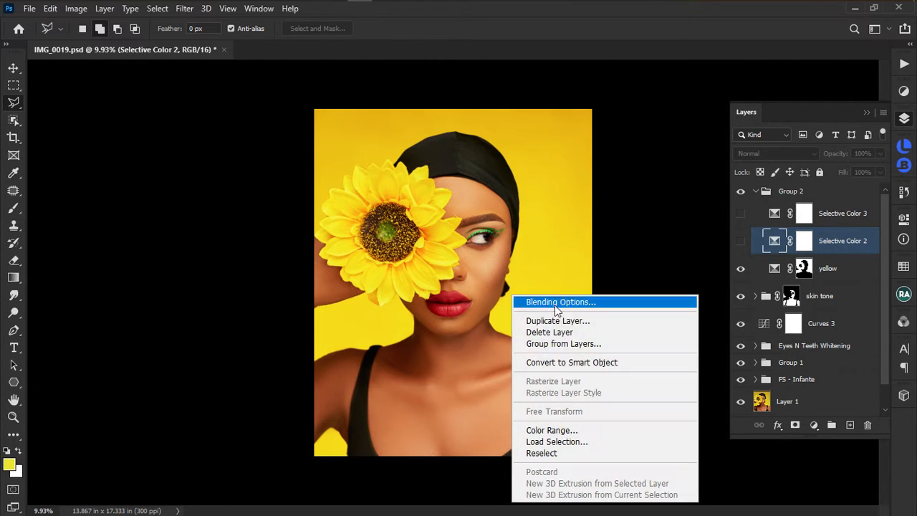
left_click(577, 430)
left_click(456, 304)
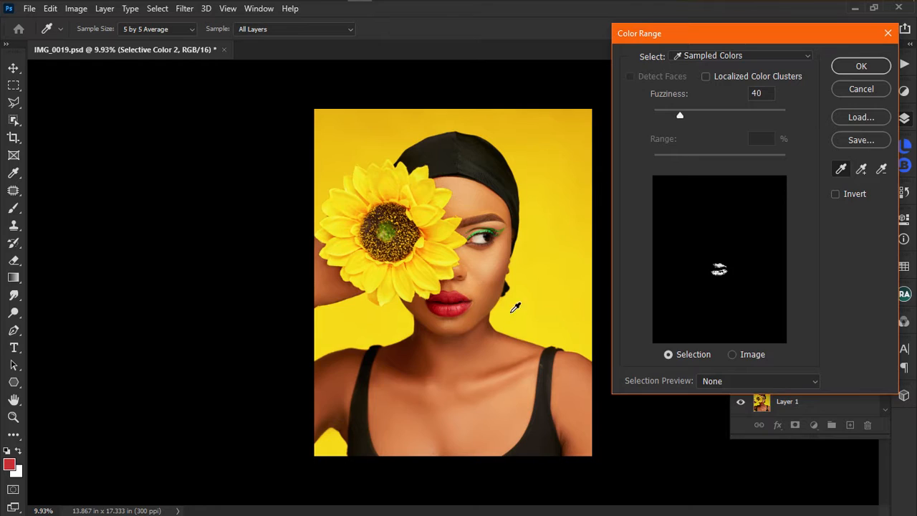
left_click(861, 169)
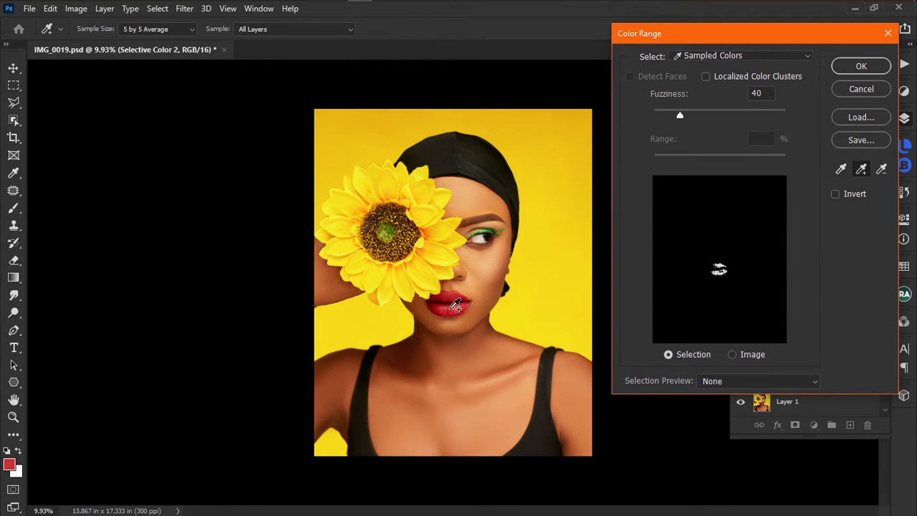
left_click(469, 306)
left_click_drag(458, 302, 443, 301)
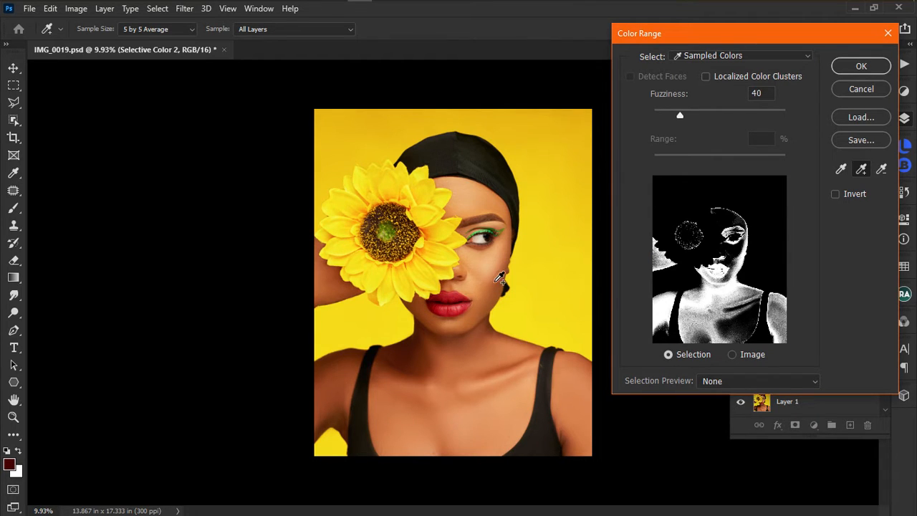
key("ctrl")
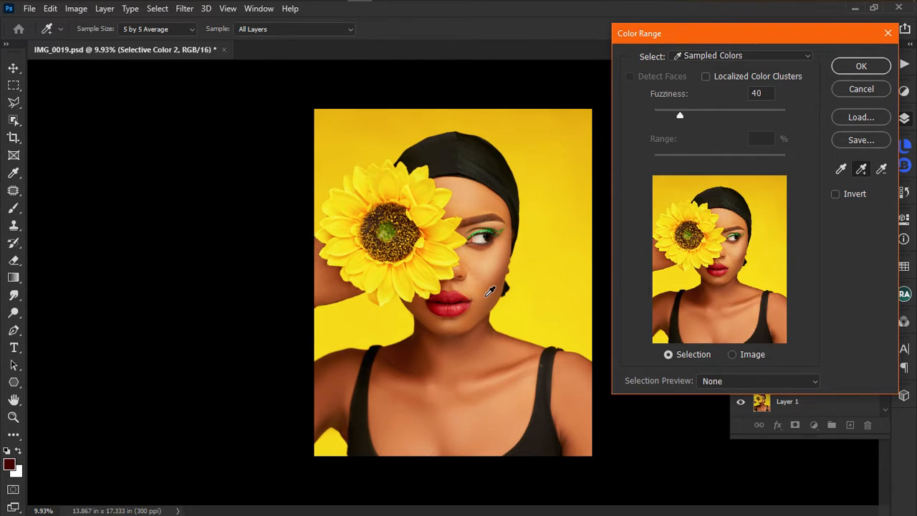
left_click(459, 308)
left_click(464, 294)
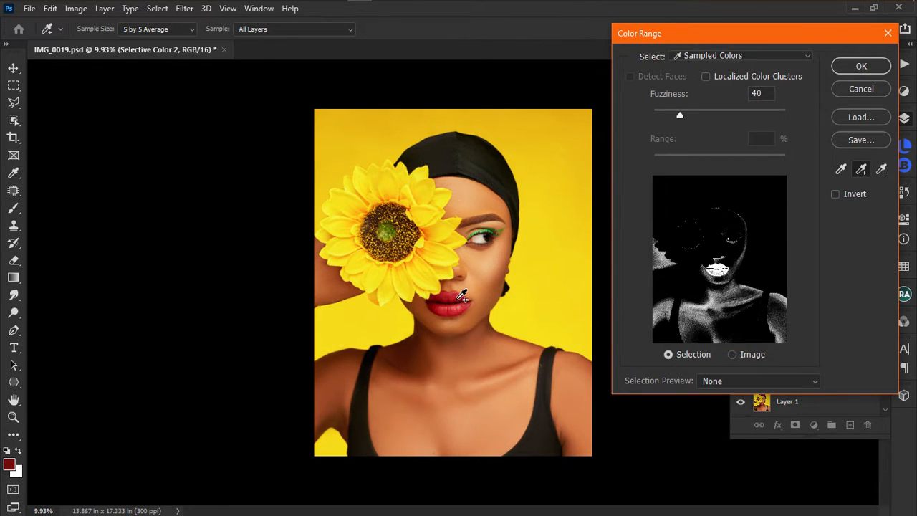
key("ctrl")
left_click(458, 295)
key("ctrl")
key("ctrl")
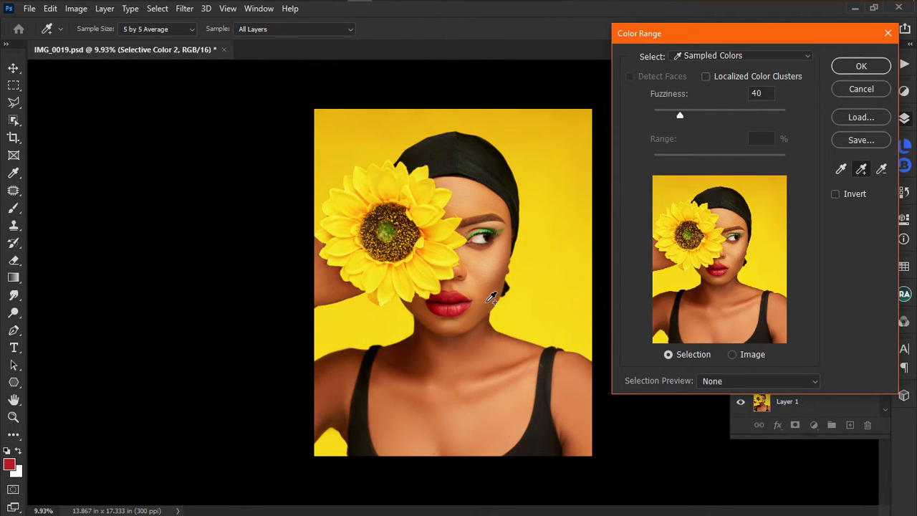
key("ctrl")
key("ctrl")
key("ctrl")
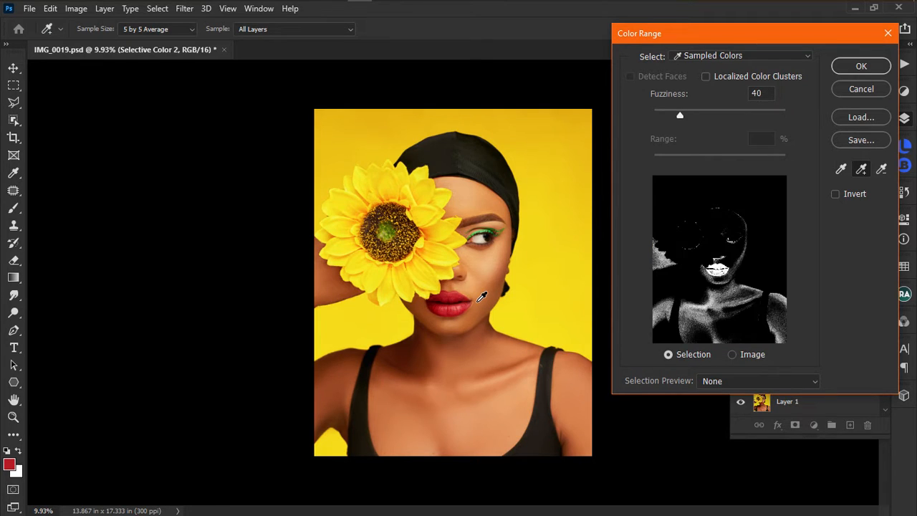
key("ctrl")
key("ctrl")
Subtract the skin tones, re-add lip tones, and accept the lips selection at Fuzziness 40.
left_click(882, 169)
left_click(505, 367)
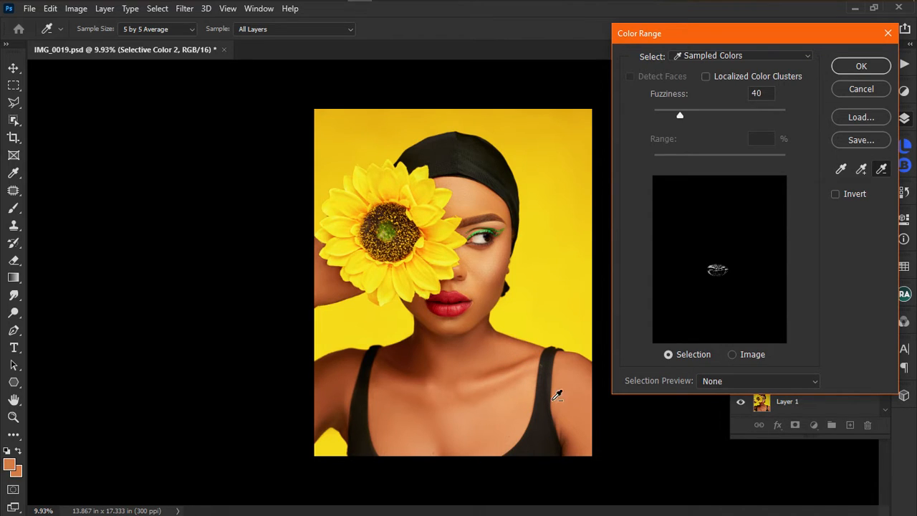
left_click(861, 169)
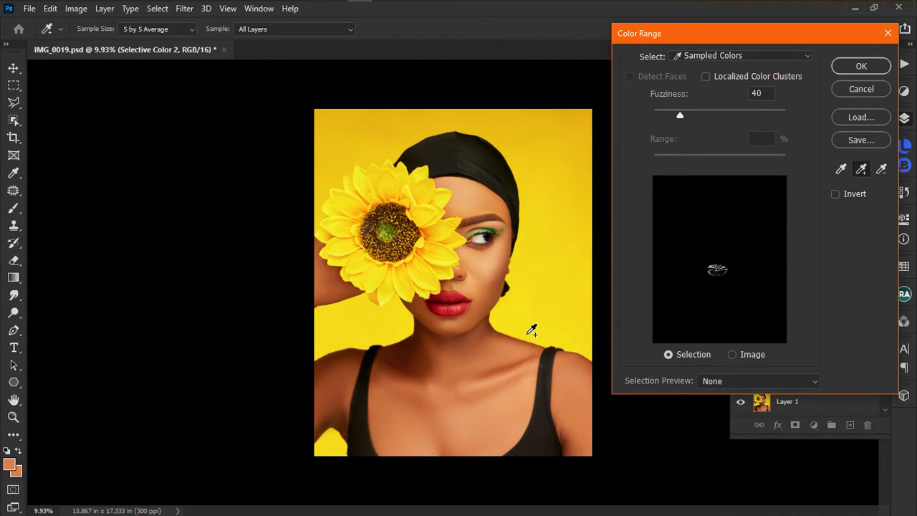
left_click(458, 309)
left_click(454, 310)
left_click(454, 298)
left_click(451, 298)
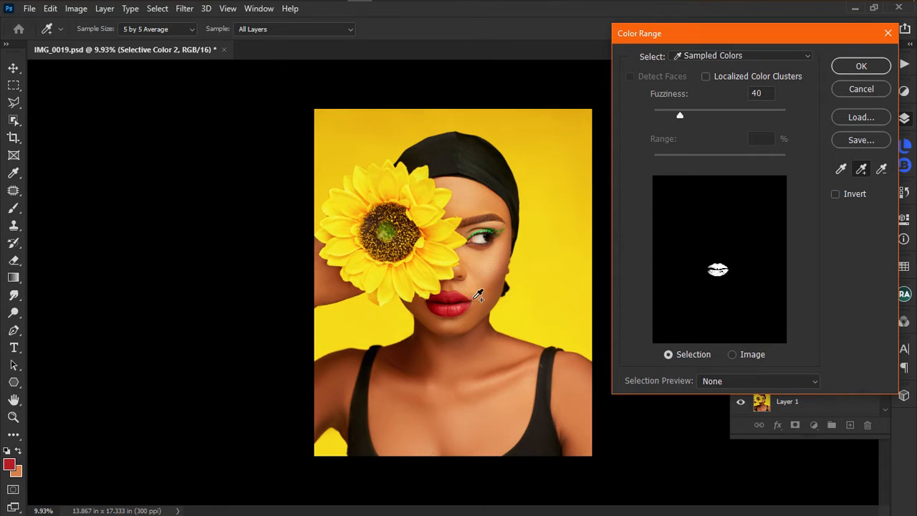
left_click(863, 66)
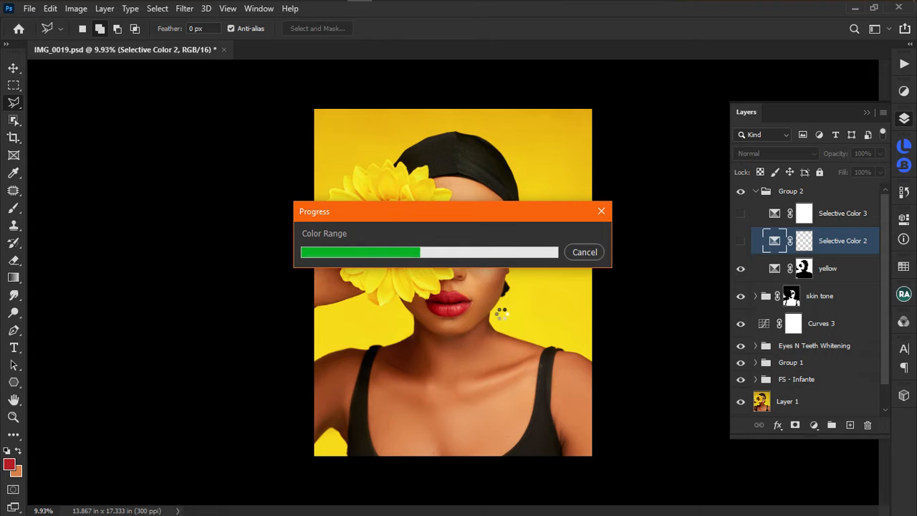
Turn on Selective Color 2, deselect, and invert its mask so only the lips are affected.
scroll(502, 313, "up", 6)
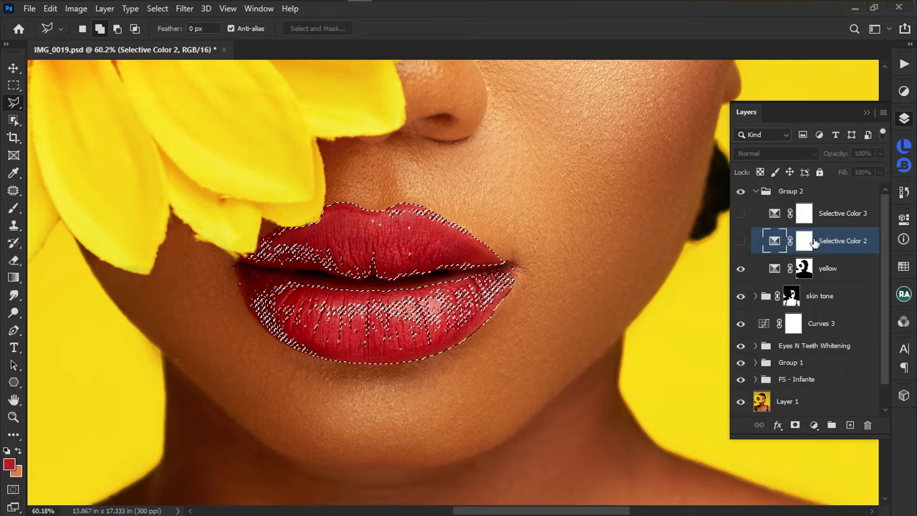
left_click(803, 243)
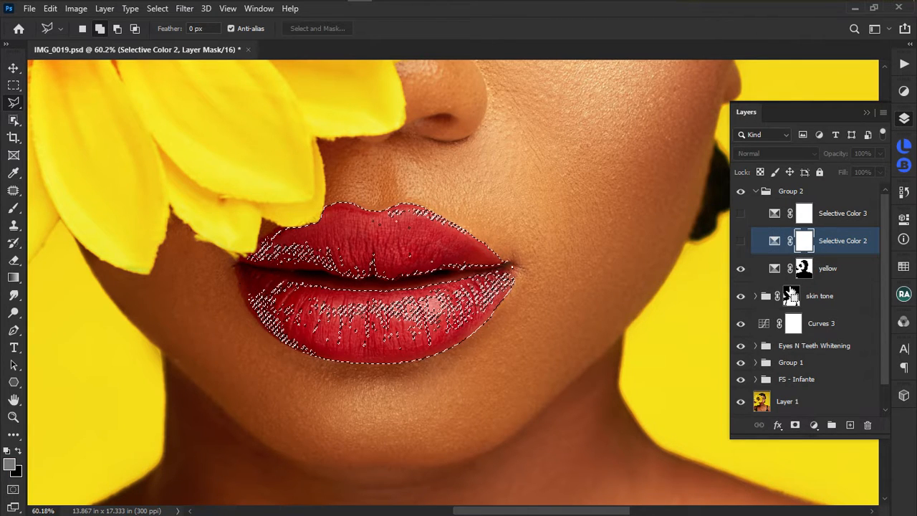
left_click(741, 240)
key("ctrl+d")
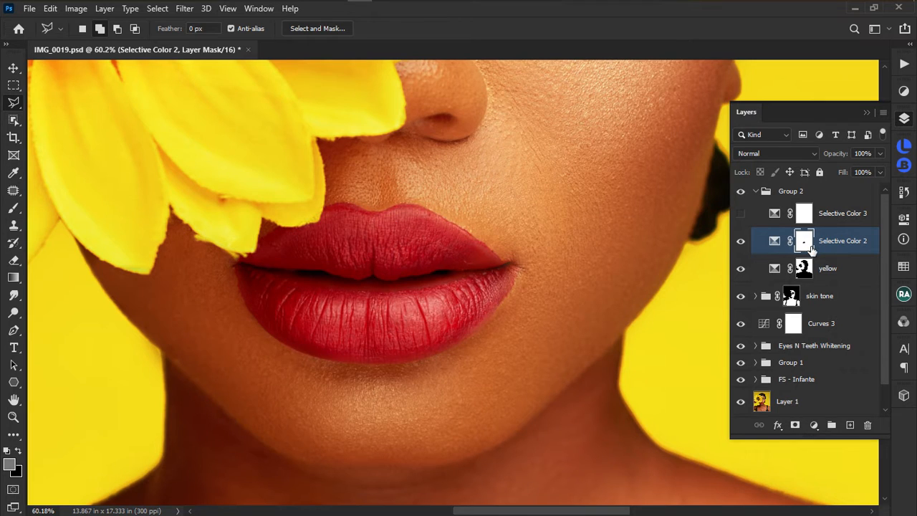
key("ctrl+i")
Toggle Selective Color 2 off and on to compare the lips, then fit the portrait on screen.
scroll(410, 287, "up", 2)
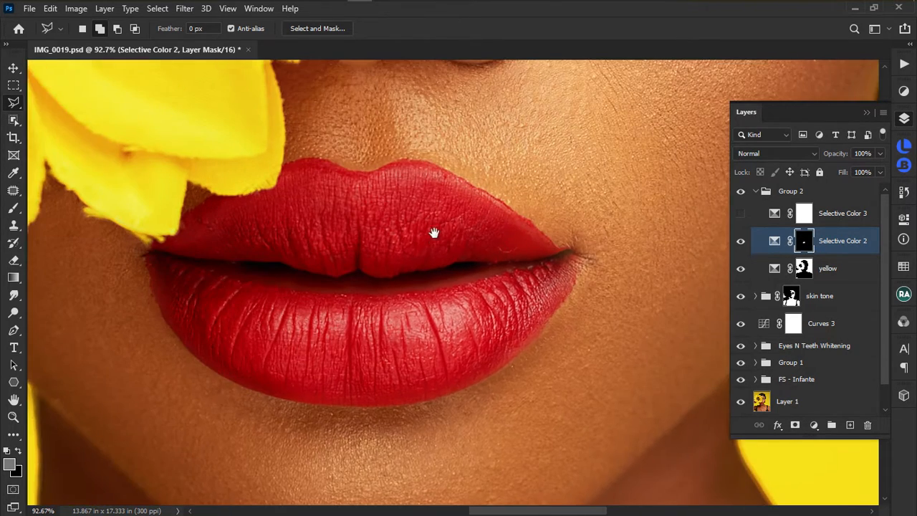
left_click_drag(428, 236, 474, 229)
scroll(512, 285, "down", 4)
left_click(741, 242)
left_click(741, 243)
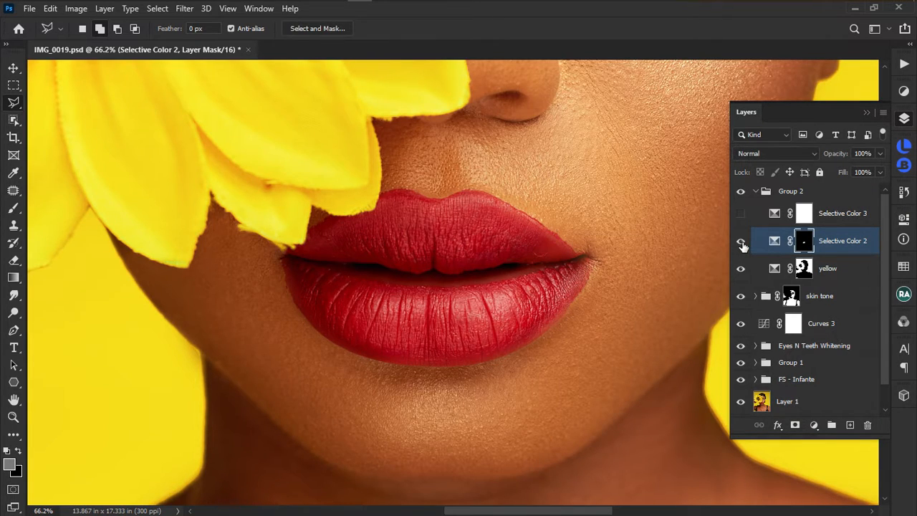
left_click(740, 242)
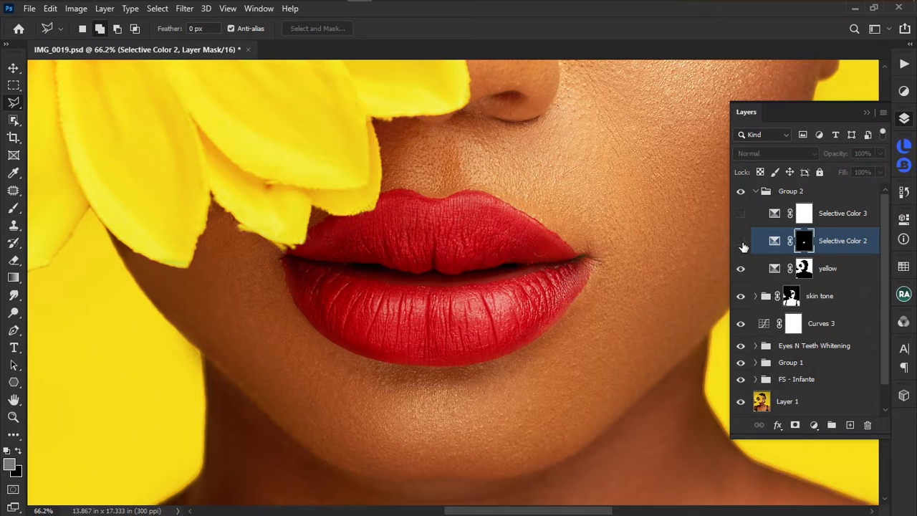
left_click(740, 242)
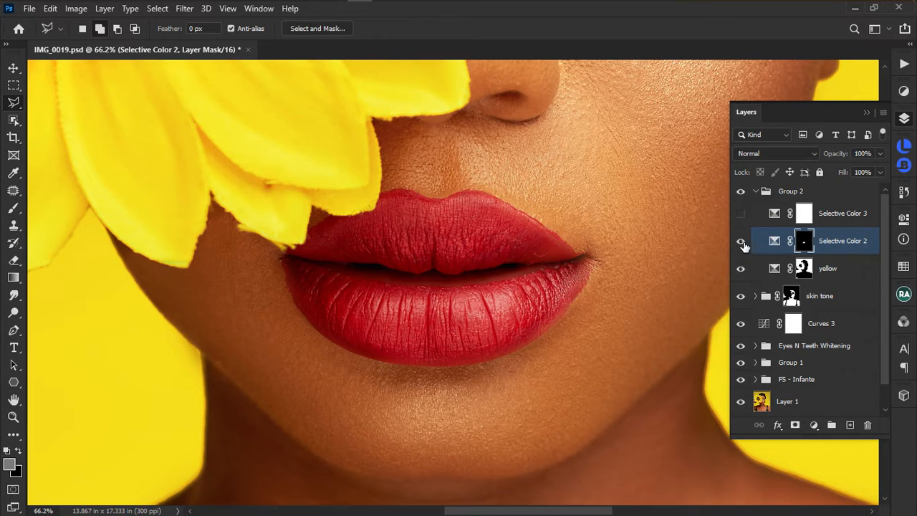
scroll(459, 268, "down", 3)
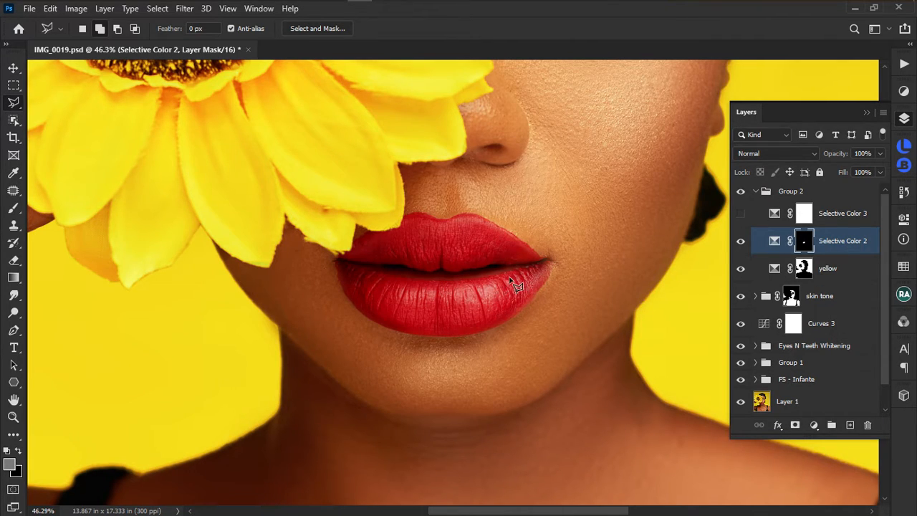
key("ctrl+0")
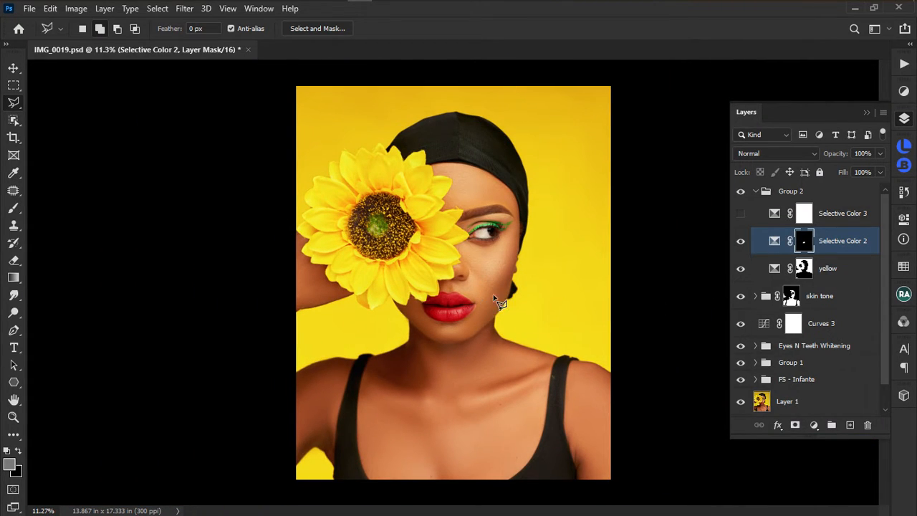
Select Selective Color 3, make it visible, and toggle it to compare the eyeliner.
left_click(804, 218)
left_click(742, 214)
left_click(741, 214)
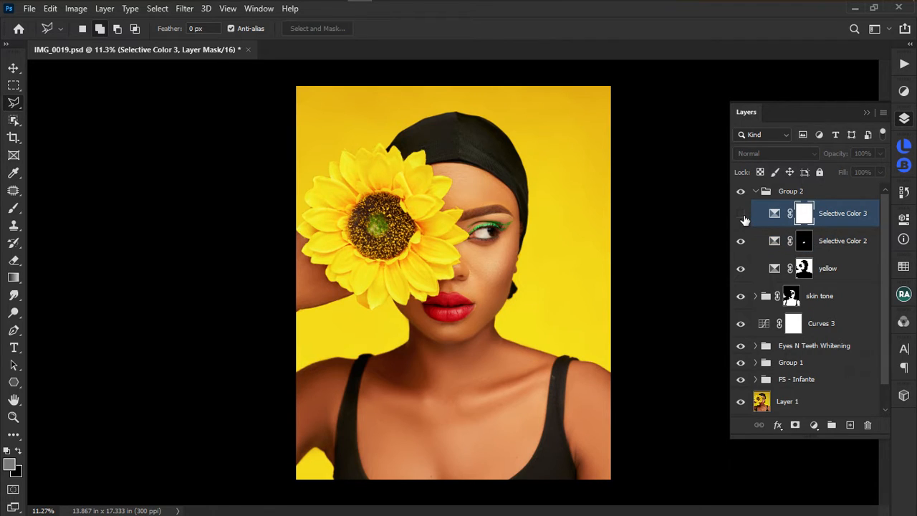
left_click(742, 215)
left_click(741, 214)
left_click(741, 214)
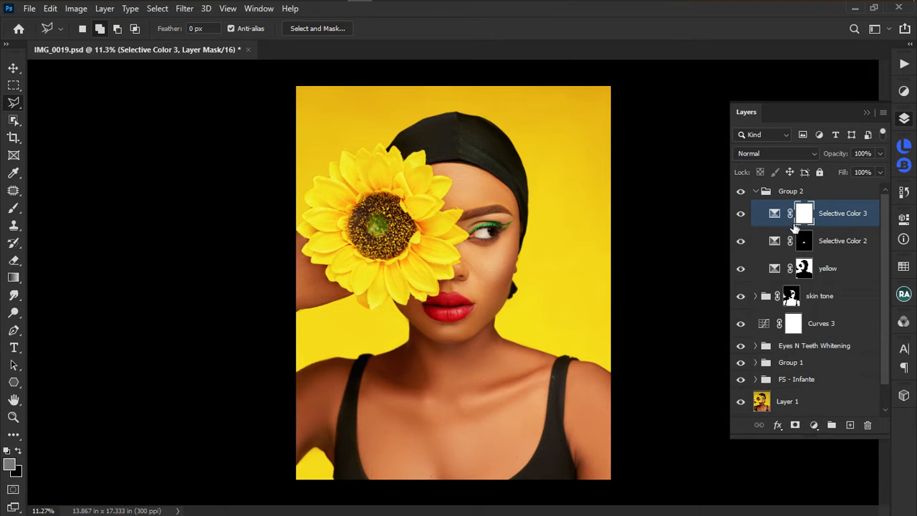
Switch to the Brush at size 40 with default white and black colours.
key("b")
scroll(480, 228, "up", 5)
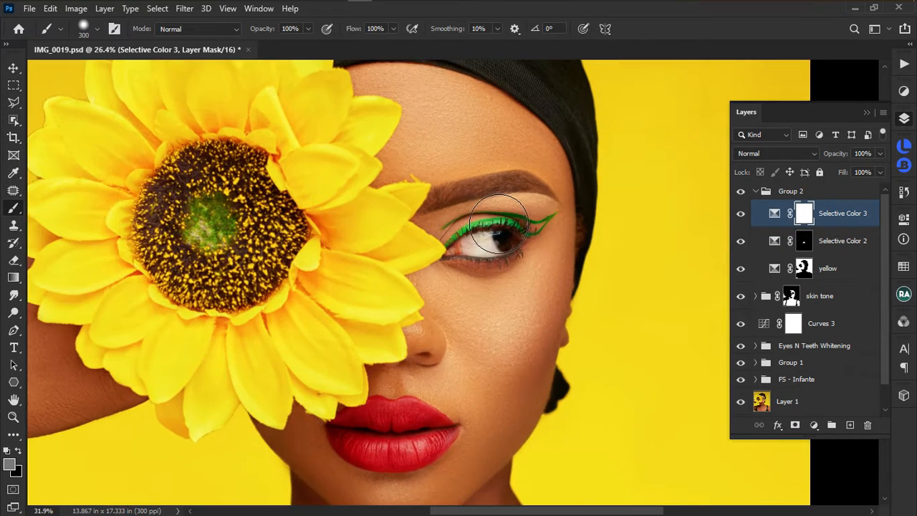
key("bracketleft")
key("bracketleft")
key("bracketleft")
key("bracketleft")
key("bracketleft")
key("bracketleft")
key("bracketleft")
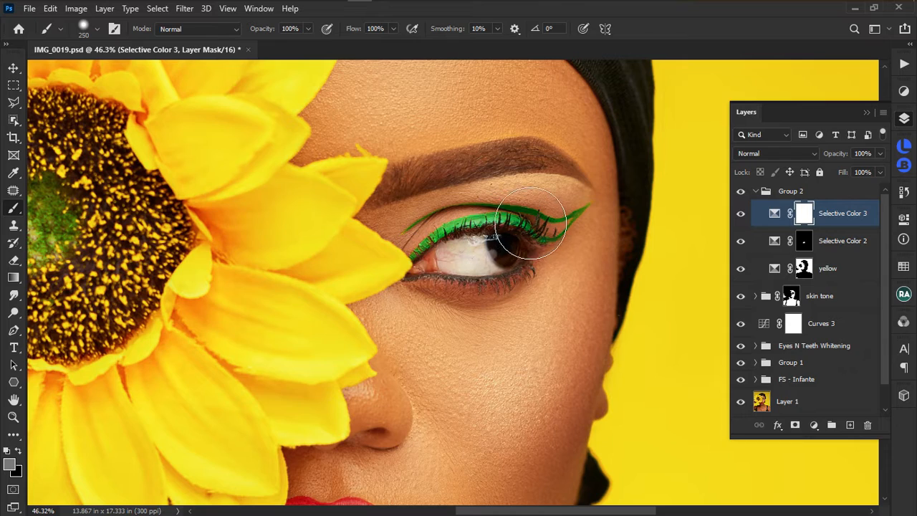
key("bracketleft")
key("bracketleft")
key("bracketleft")
key("bracketleft")
key("bracketleft")
key("bracketleft")
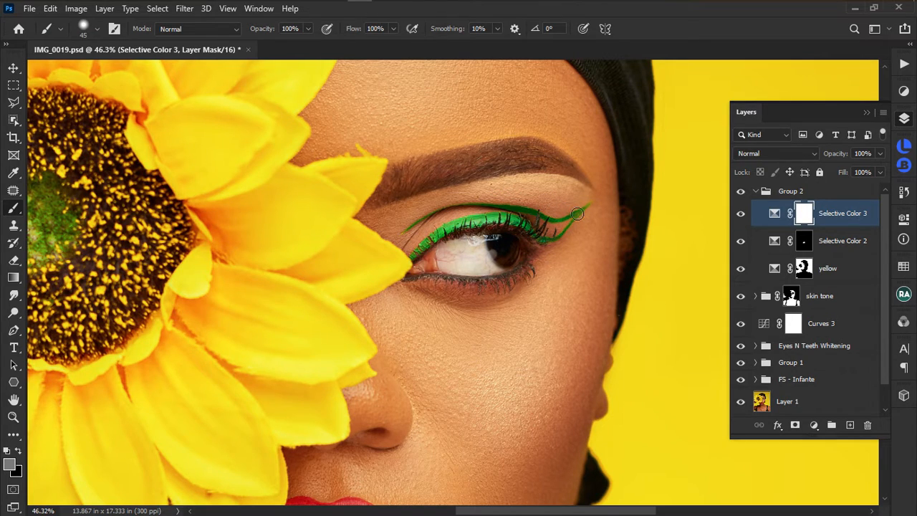
left_click(10, 451)
Toggle Selective Color 3 off and on again to compare the green eyeliner.
left_click(741, 216)
left_click(741, 214)
scroll(492, 268, "down", 2)
scroll(494, 268, "down", 2)
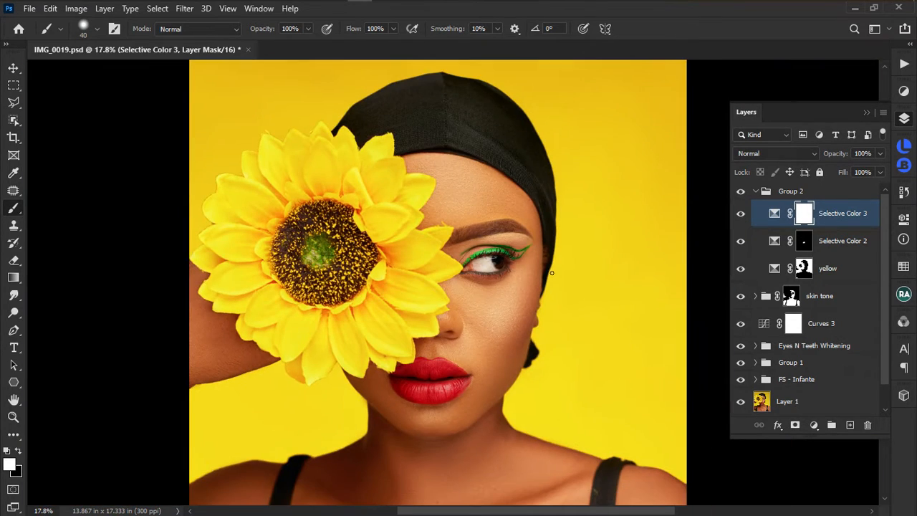
scroll(608, 275, "down", 1)
left_click(741, 215)
left_click(740, 215)
left_click(741, 215)
left_click(741, 215)
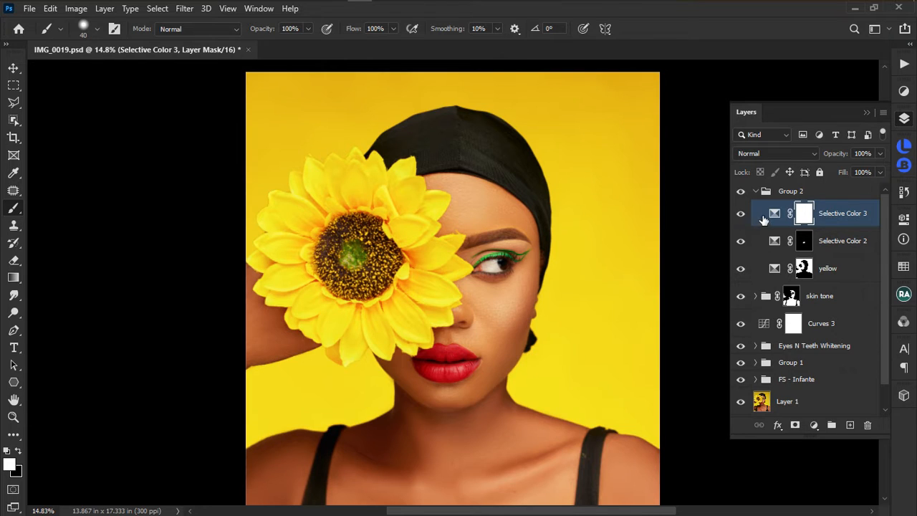
left_click(753, 192)
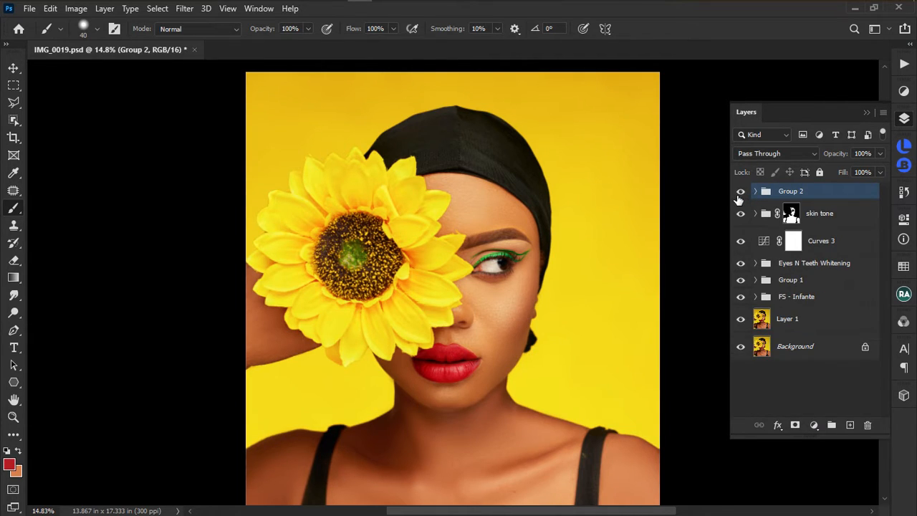
left_click(740, 192)
left_click(740, 192)
left_click(740, 192)
scroll(543, 234, "down", 3)
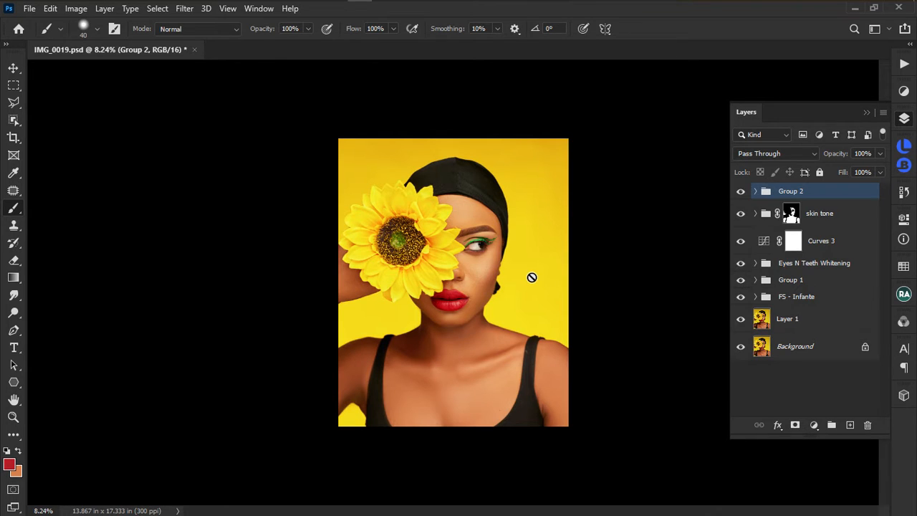
scroll(530, 274, "up", 3)
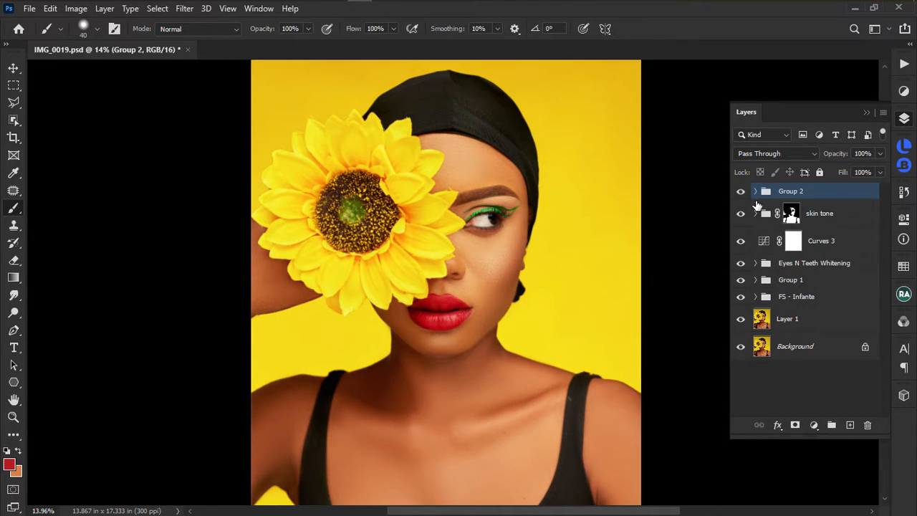
scroll(581, 255, "down", 3)
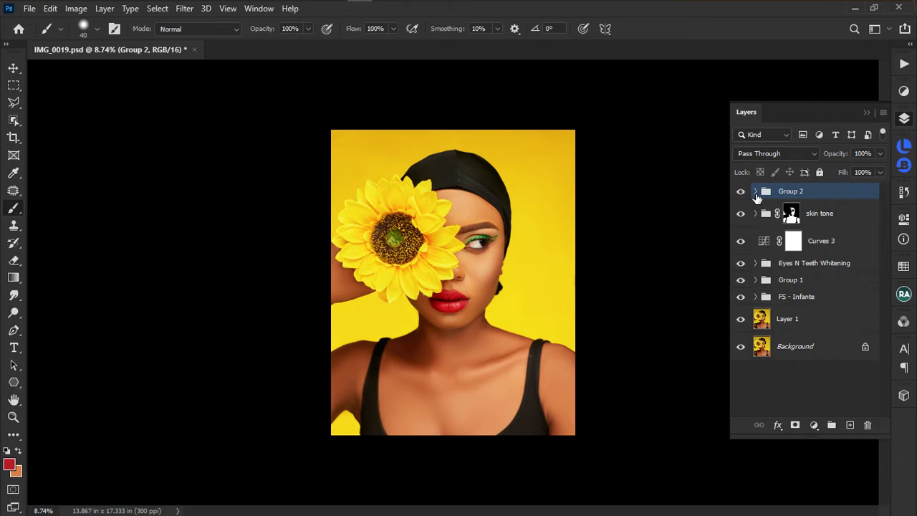
left_click(756, 195)
left_click(856, 219)
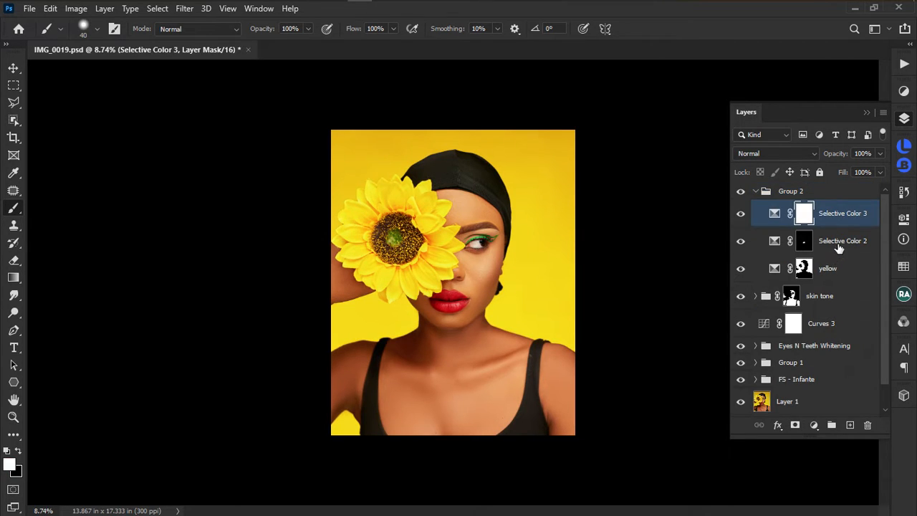
left_click(760, 195)
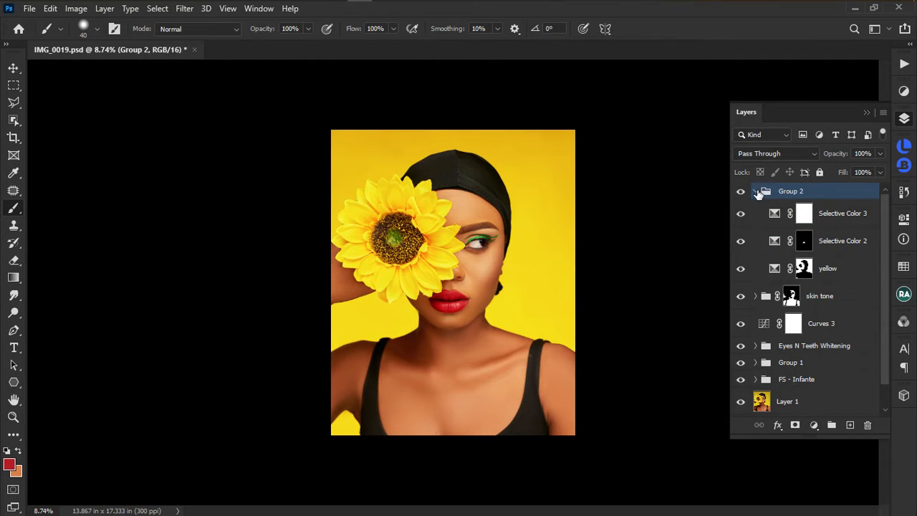
left_click(756, 192)
left_click(741, 348, "alt")
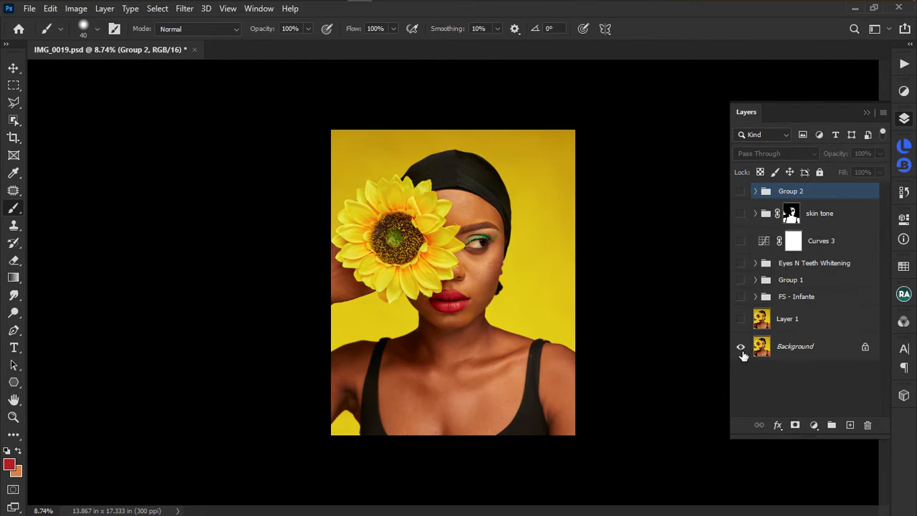
left_click(741, 351, "alt")
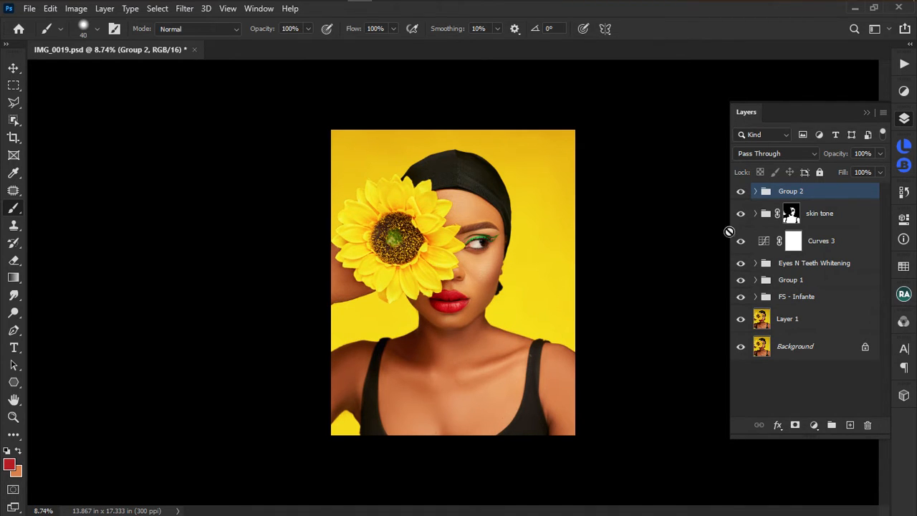
left_click(756, 192)
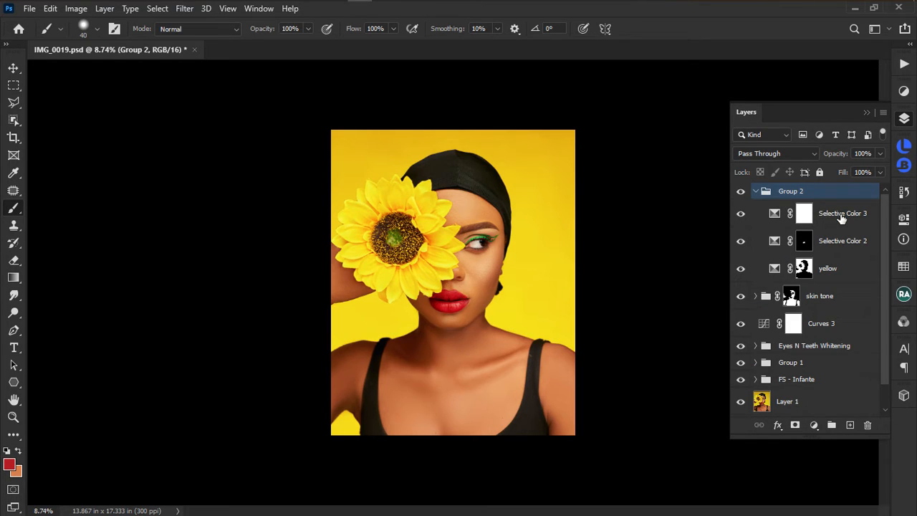
left_click(838, 214)
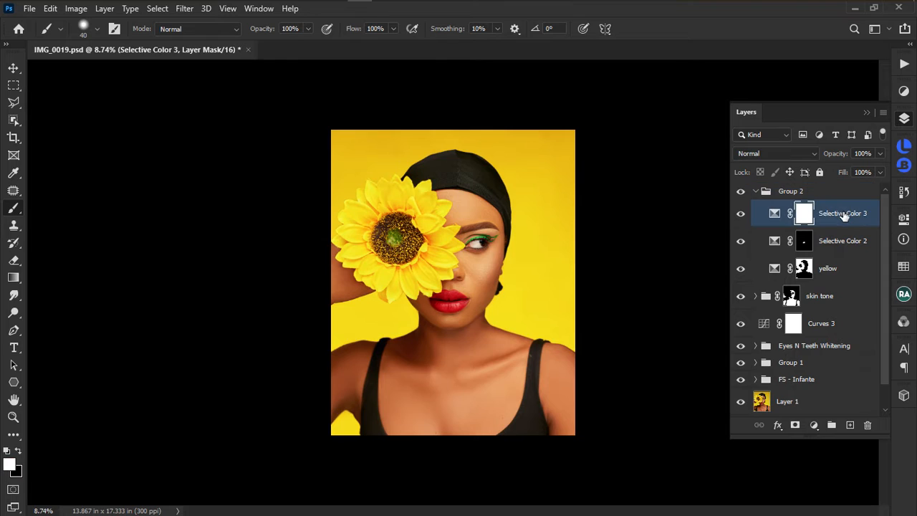
Add a new Selective Color adjustment layer and choose its Blacks range.
left_click(903, 93)
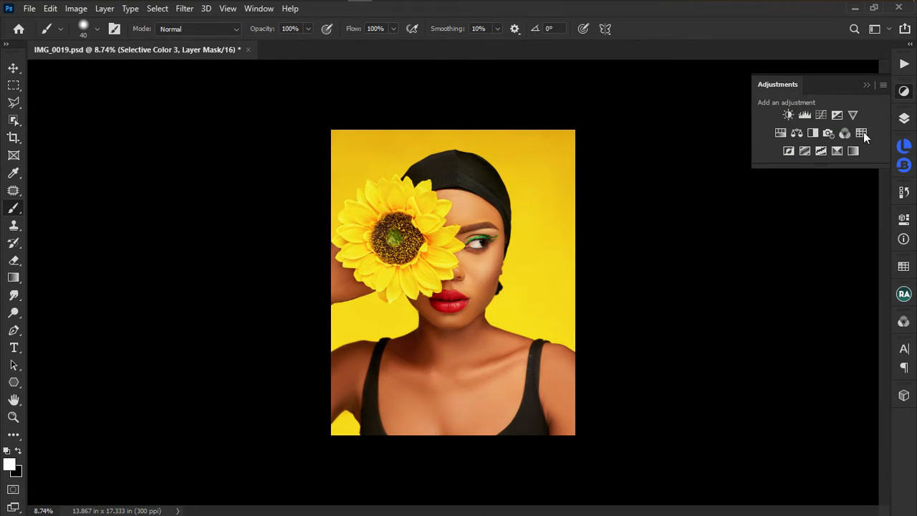
left_click(838, 151)
left_click(802, 273)
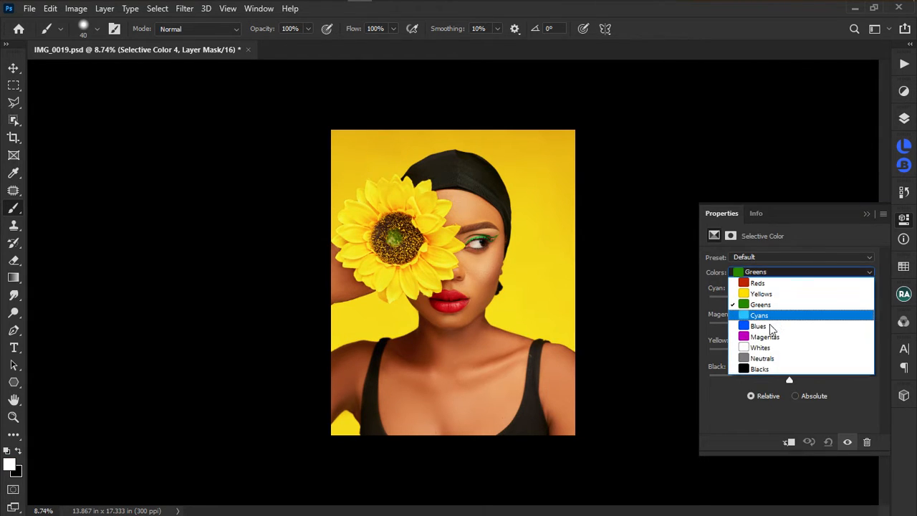
left_click(758, 370)
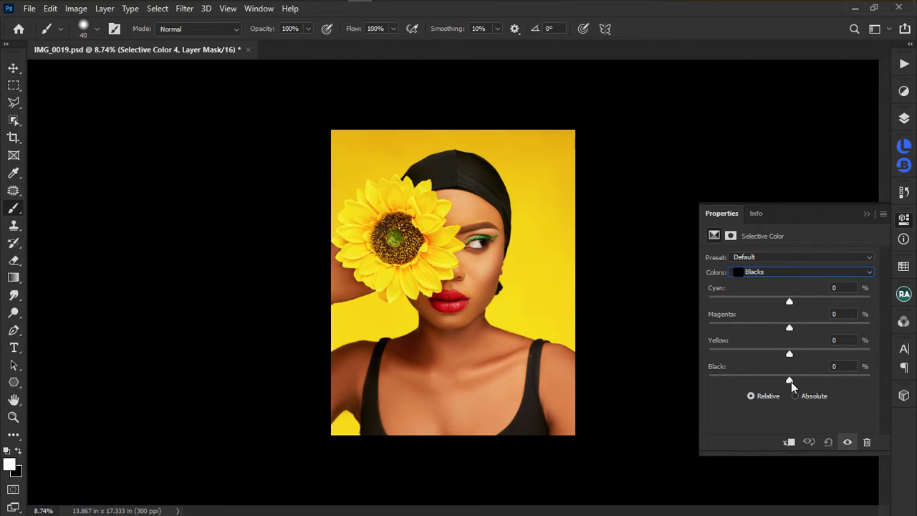
Set the Blacks to Cyan +10, Yellow -4 and Black +10.
mouse_move(790, 380)
left_mouse_down()
mouse_move(805, 380)
mouse_move(764, 381)
mouse_move(795, 382)
left_mouse_up()
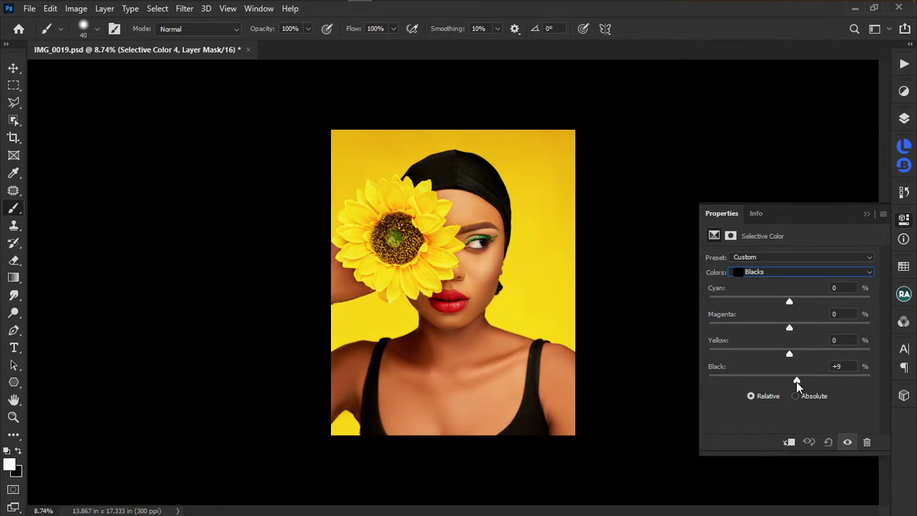
mouse_move(797, 381)
left_mouse_down()
mouse_move(783, 374)
mouse_move(791, 378)
left_mouse_up()
left_click_drag(789, 357, 784, 357)
left_click_drag(788, 301, 797, 301)
left_click_drag(783, 355, 786, 356)
left_click(847, 442)
Toggle Selective Color 4 to compare, then return to the Layers list.
left_click(847, 442)
left_click(847, 442)
left_click(847, 442)
left_click(847, 442)
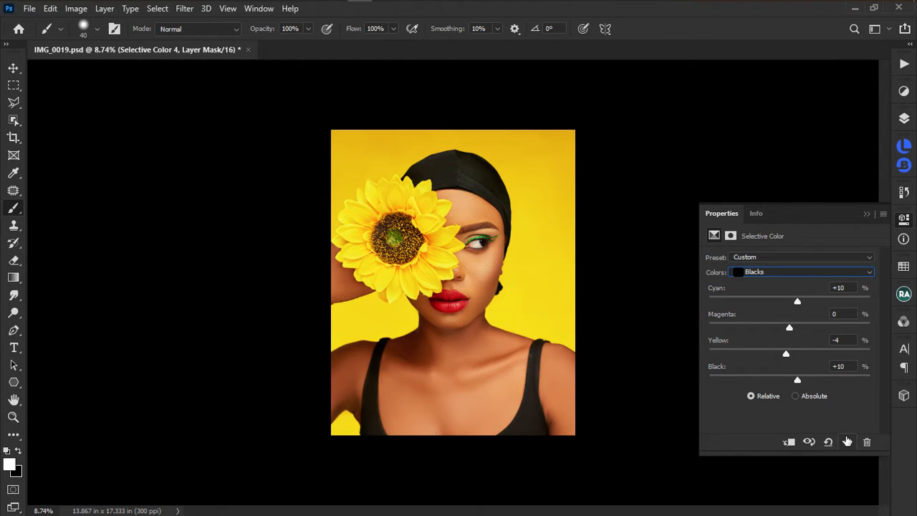
left_click(847, 442)
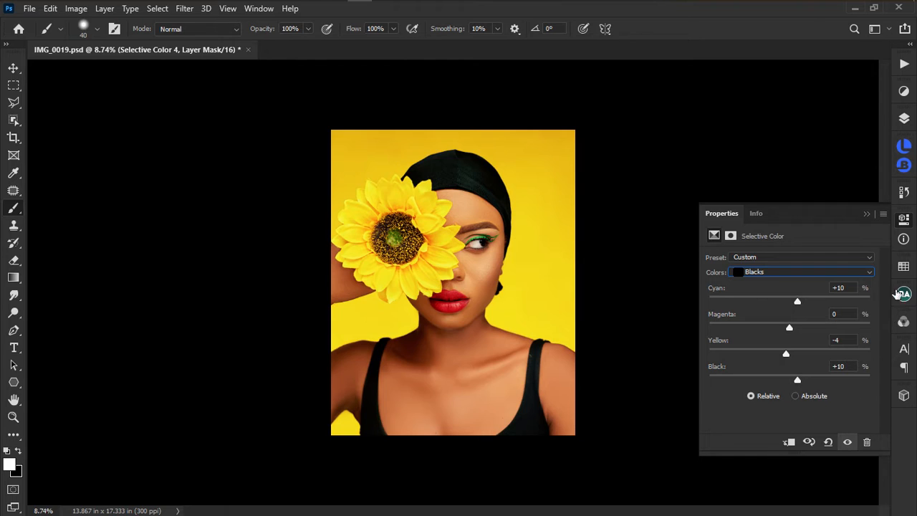
left_click(904, 119)
scroll(528, 251, "up", 5)
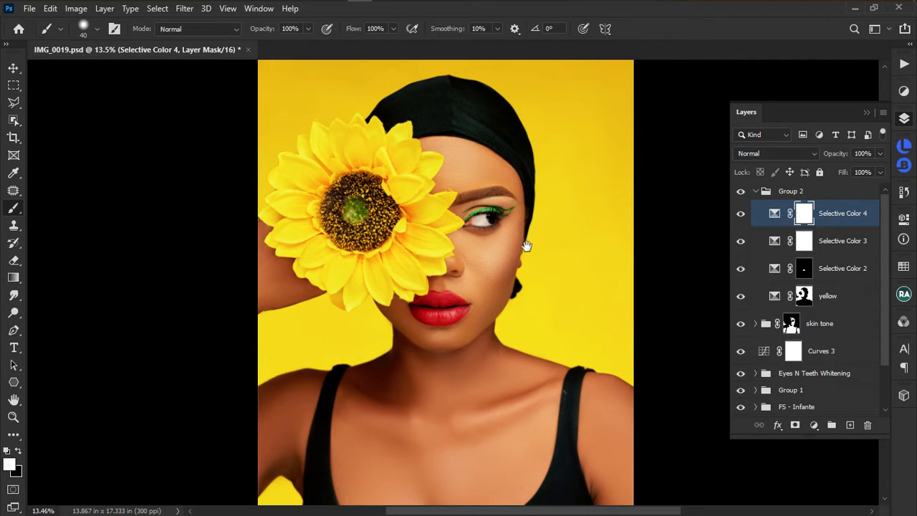
scroll(528, 238, "down", 4)
scroll(528, 237, "down", 1)
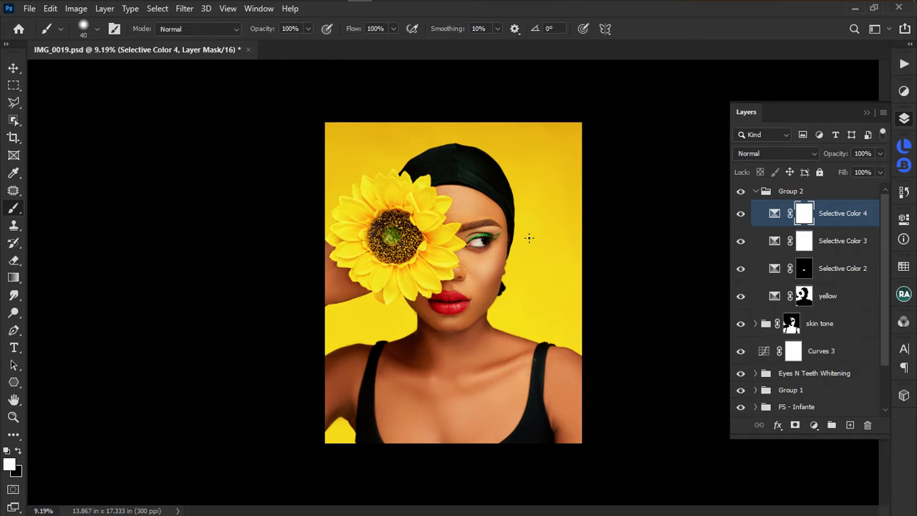
scroll(529, 240, "up", 4)
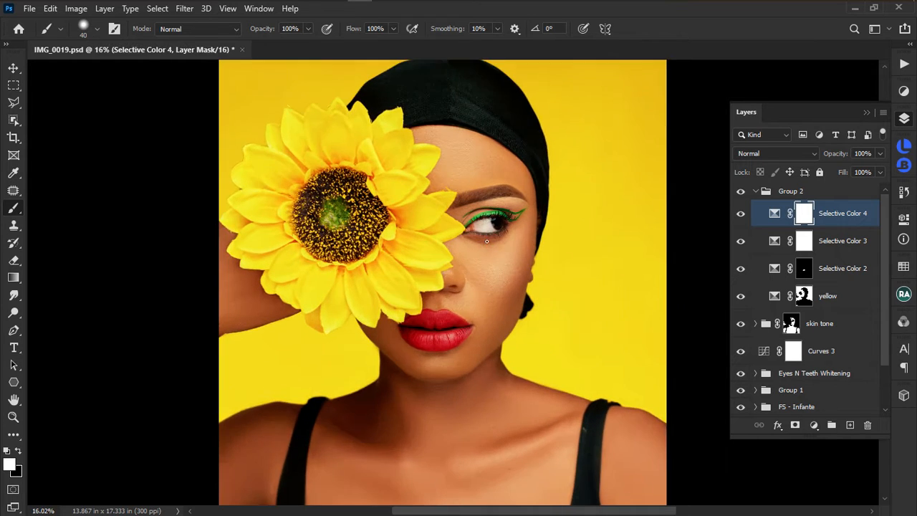
scroll(549, 258, "down", 2)
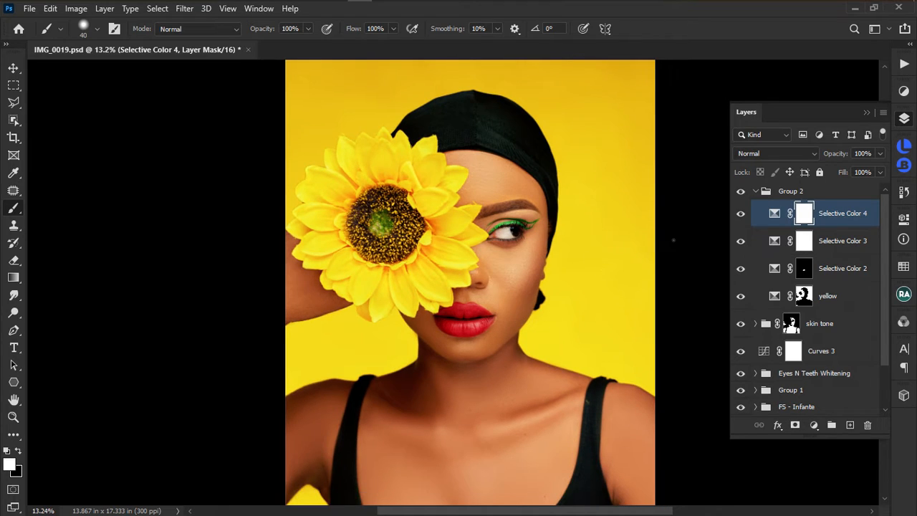
scroll(502, 241, "down", 3)
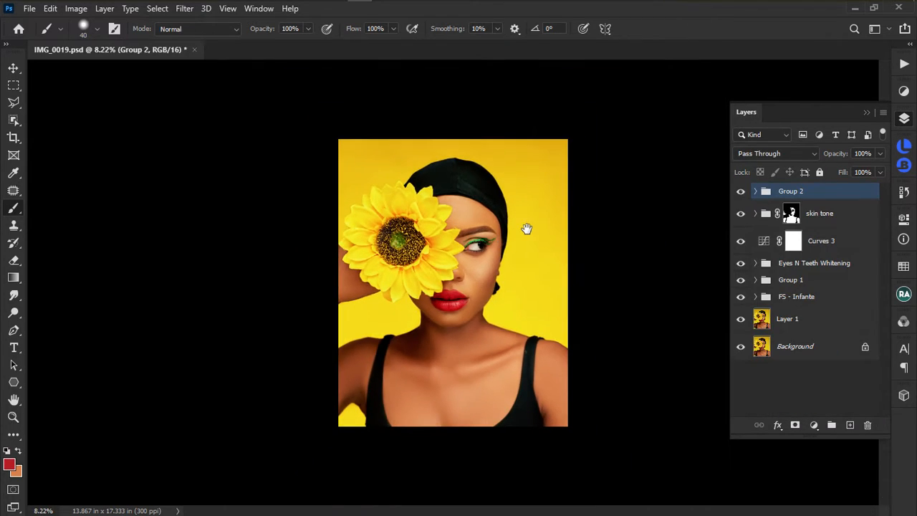
Add an Exposure adjustment layer with Gamma Correction lowered to 0.96.
left_click(741, 192)
left_click(741, 192)
left_click(904, 91)
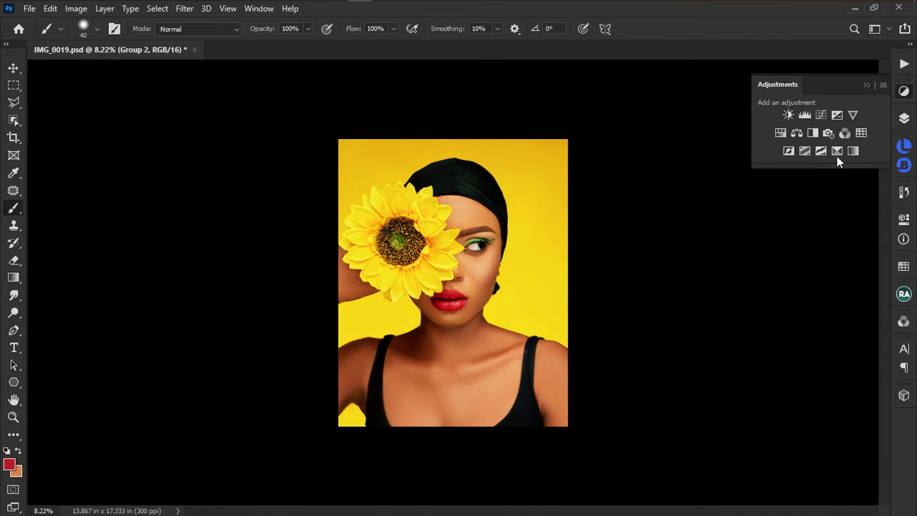
left_click(837, 114)
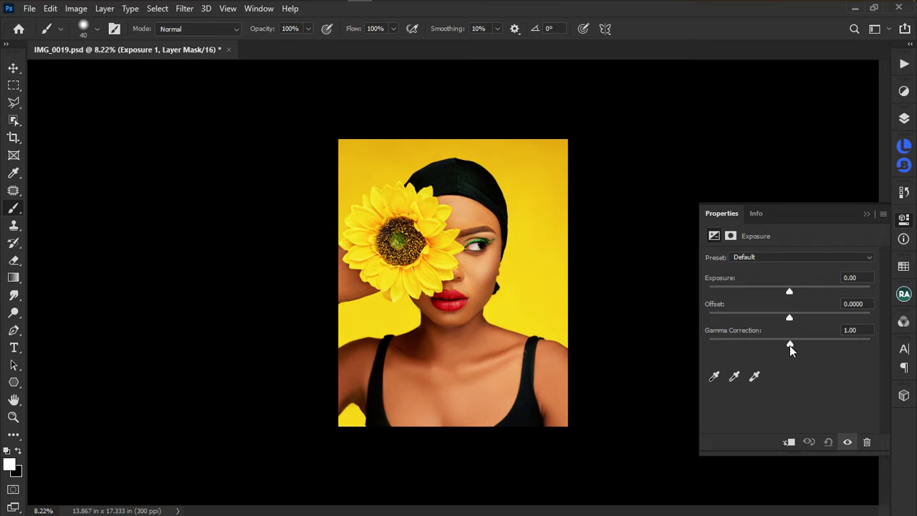
left_click_drag(791, 347, 793, 348)
Toggle Exposure 1 in the layer list to compare before and after, then zoom in.
left_click(902, 120)
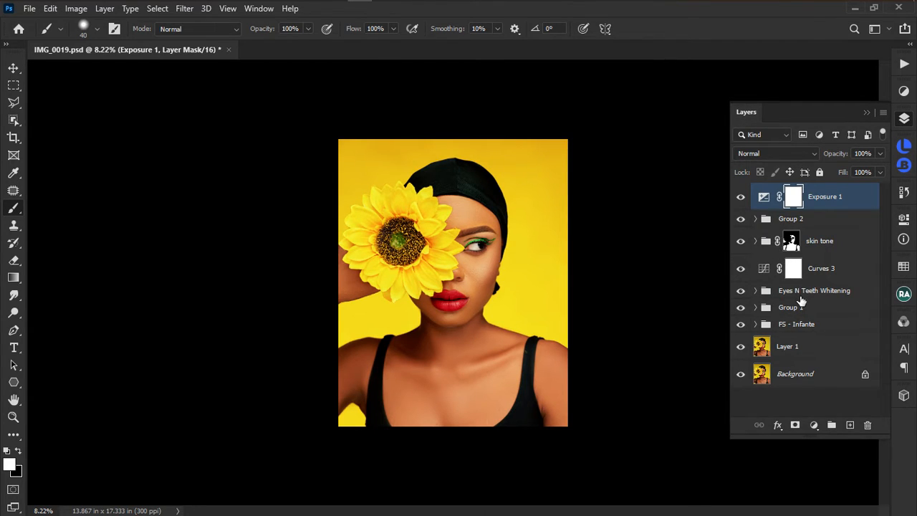
left_click(741, 198)
left_click(741, 197)
key("ctrl+plus")
scroll(512, 244, "down", 2)
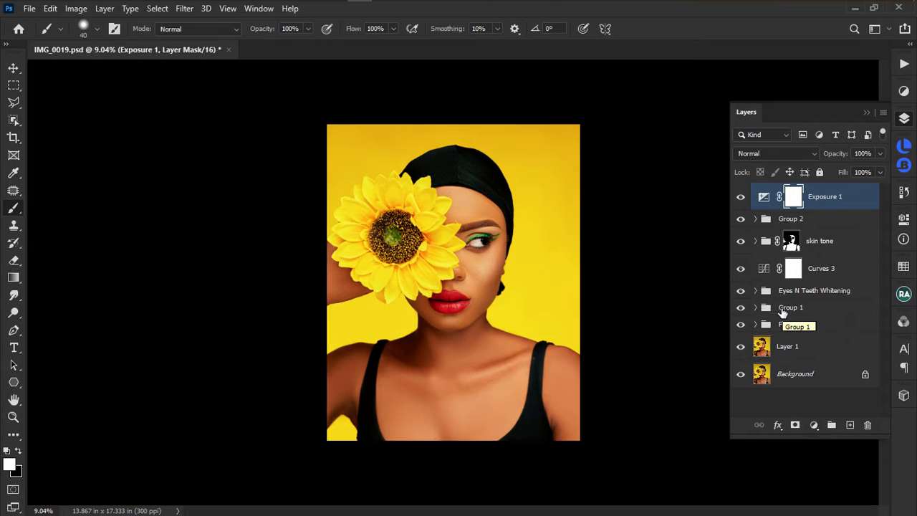
left_click(741, 326)
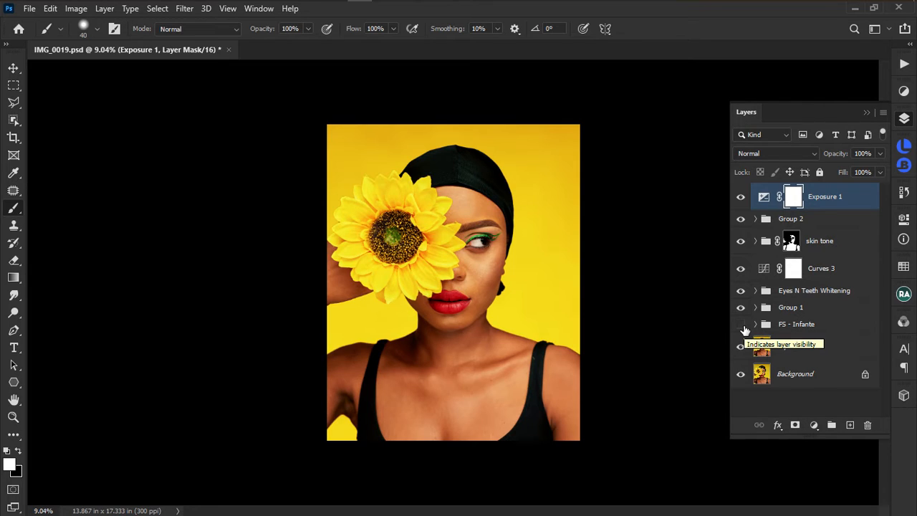
left_click(741, 325)
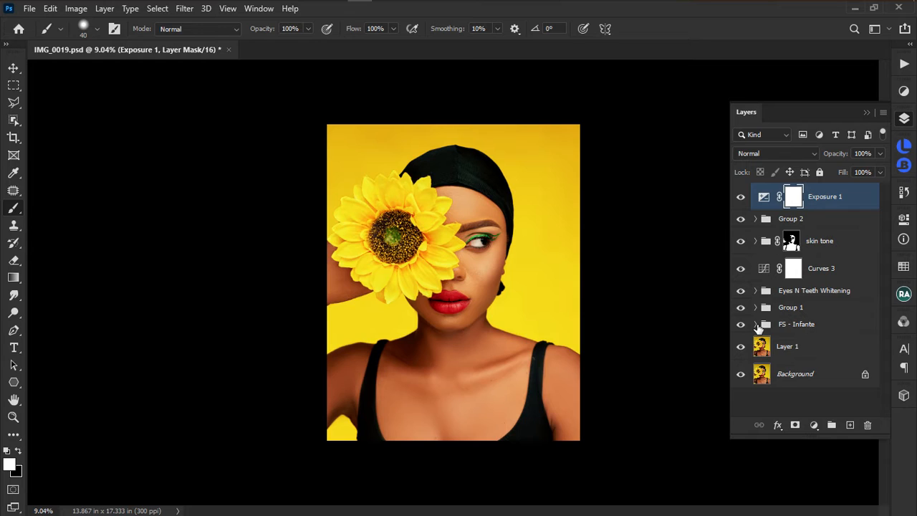
scroll(510, 259, "up", 2)
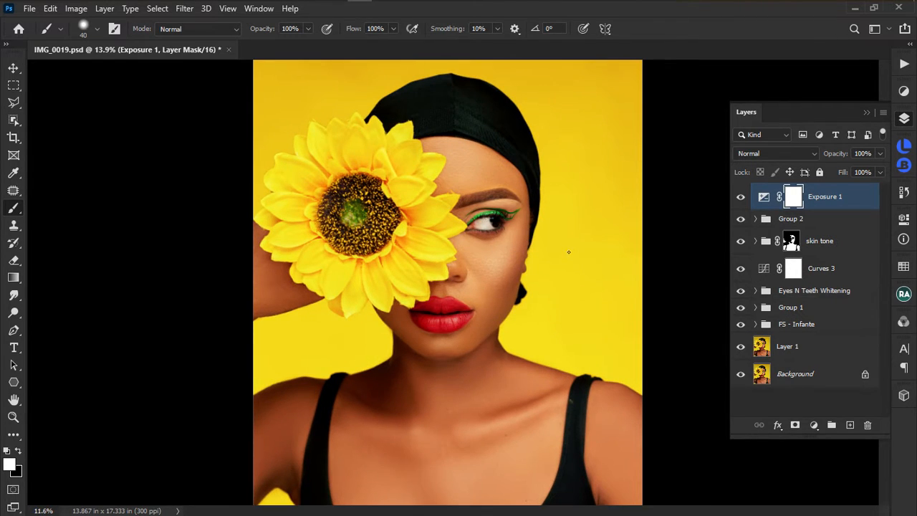
scroll(566, 251, "down", 2)
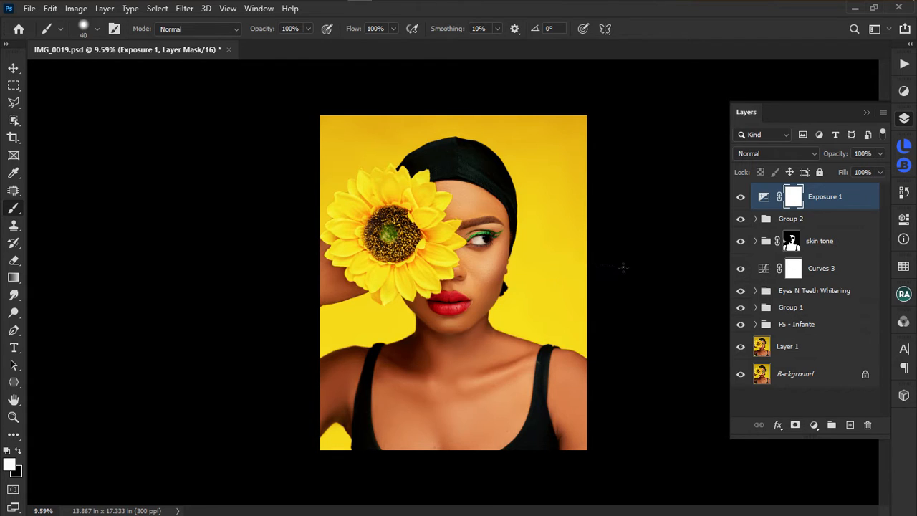
scroll(541, 266, "up", 1)
scroll(540, 266, "up", 2)
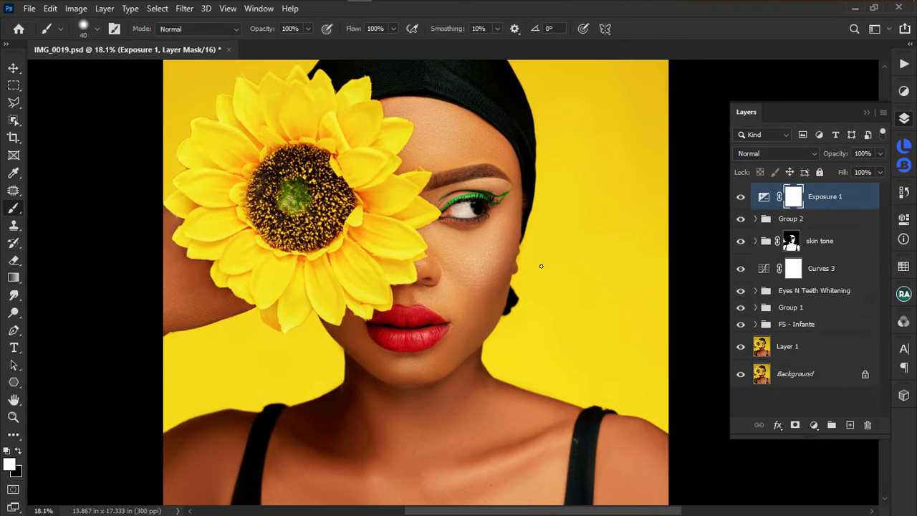
scroll(541, 265, "down", 2)
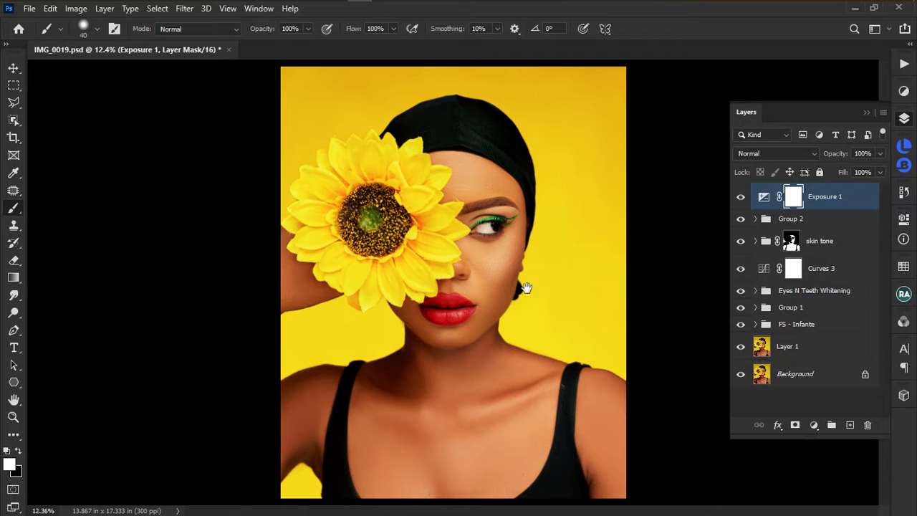
scroll(548, 285, "down", 1)
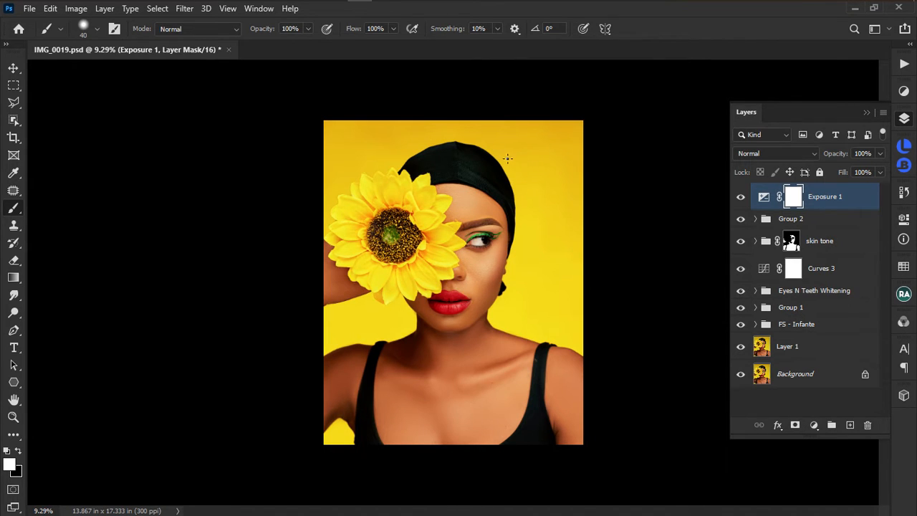
scroll(516, 162, "up", 5)
scroll(510, 205, "down", 1)
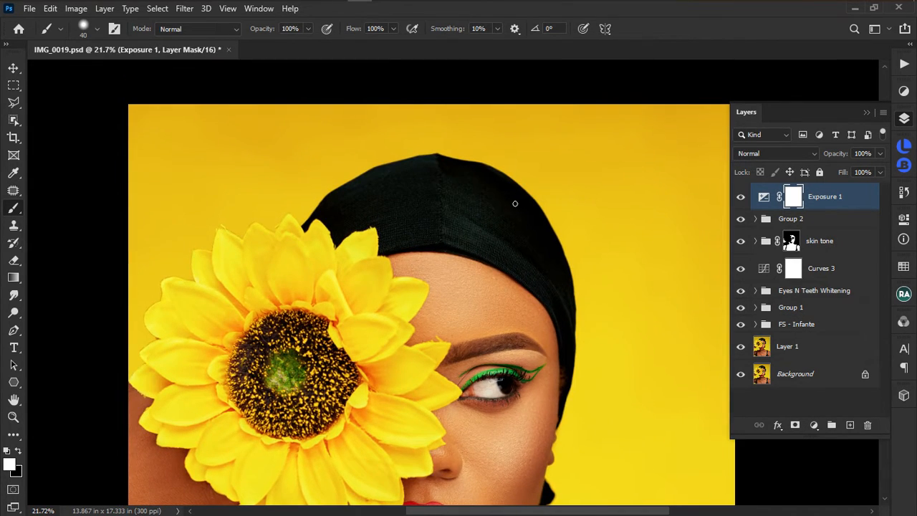
scroll(466, 158, "down", 1)
scroll(498, 166, "down", 1)
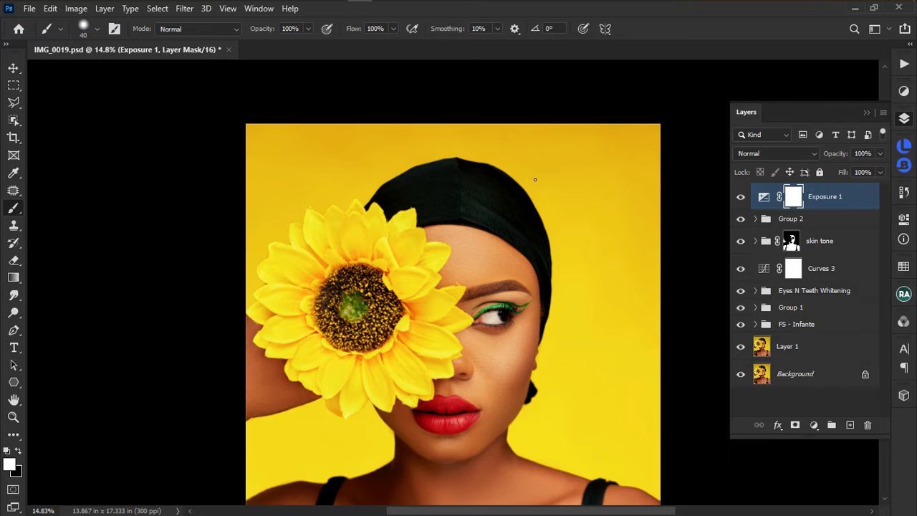
scroll(434, 290, "down", 2)
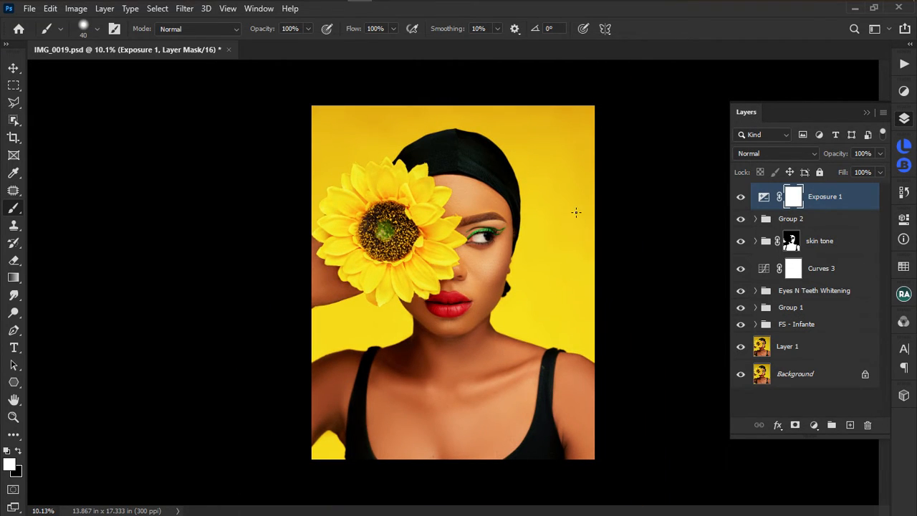
scroll(577, 212, "up", 3)
scroll(579, 215, "down", 2)
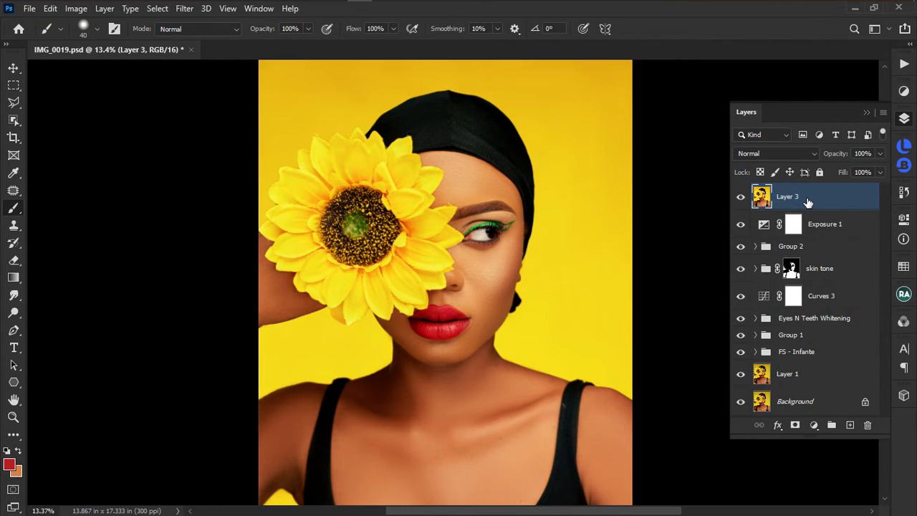
Convert Layer 3 to a smart object and save the document with Ctrl+S.
scroll(607, 298, "down", 3)
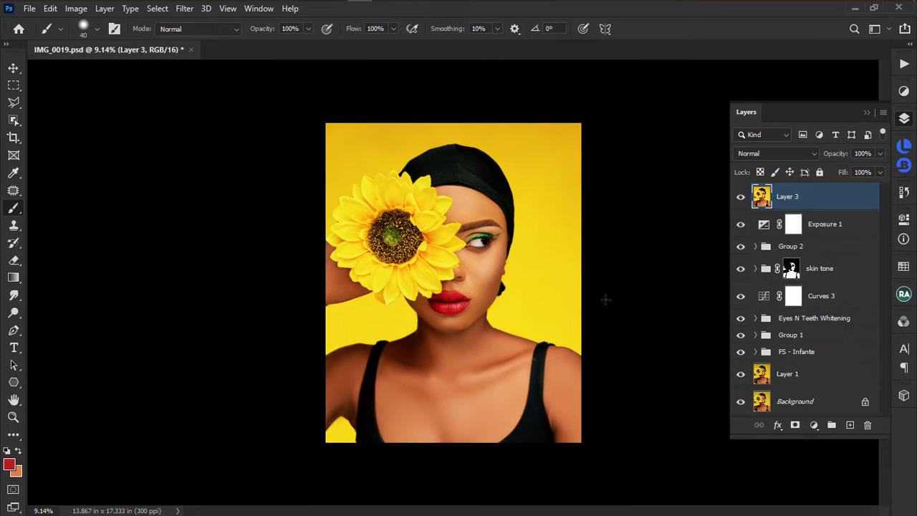
scroll(611, 286, "up", 3)
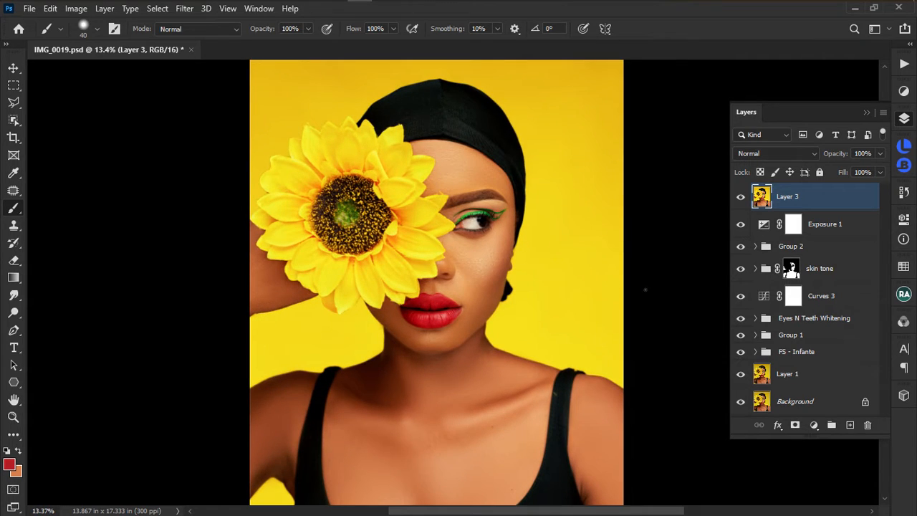
right_click(815, 195)
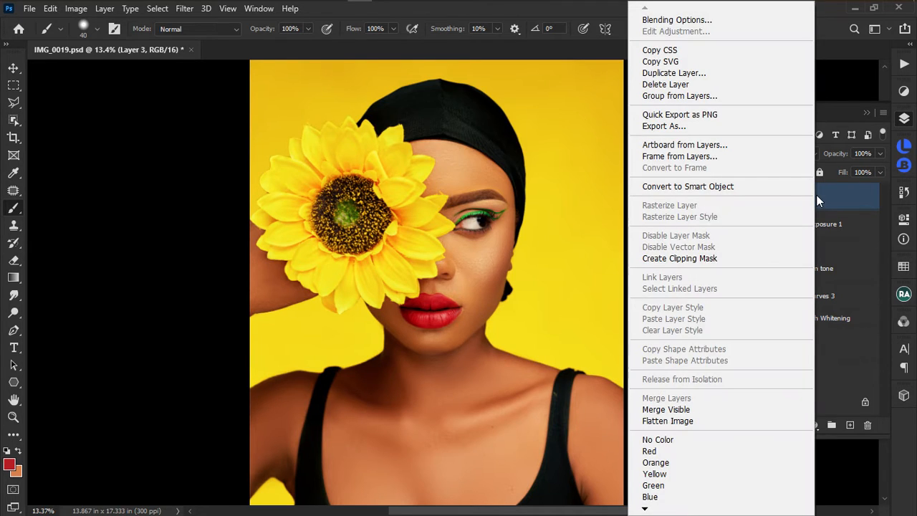
left_click(728, 185)
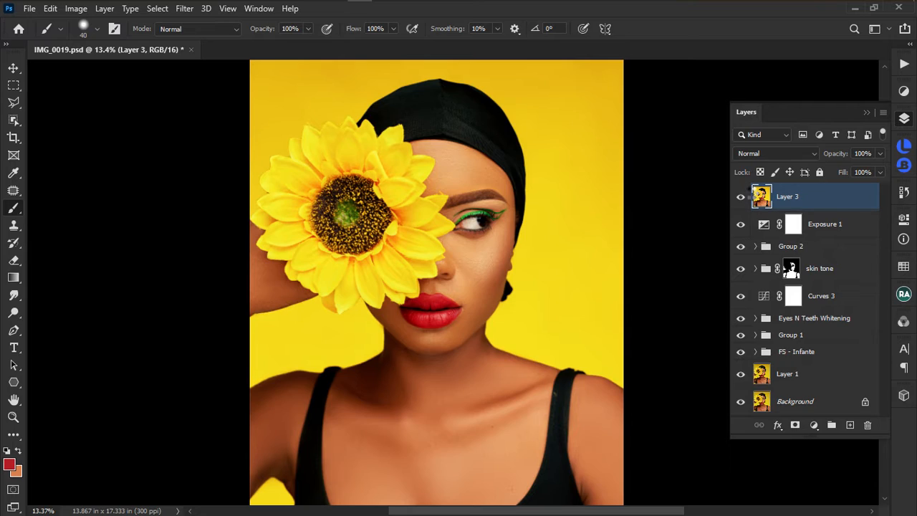
key("ctrl+s")
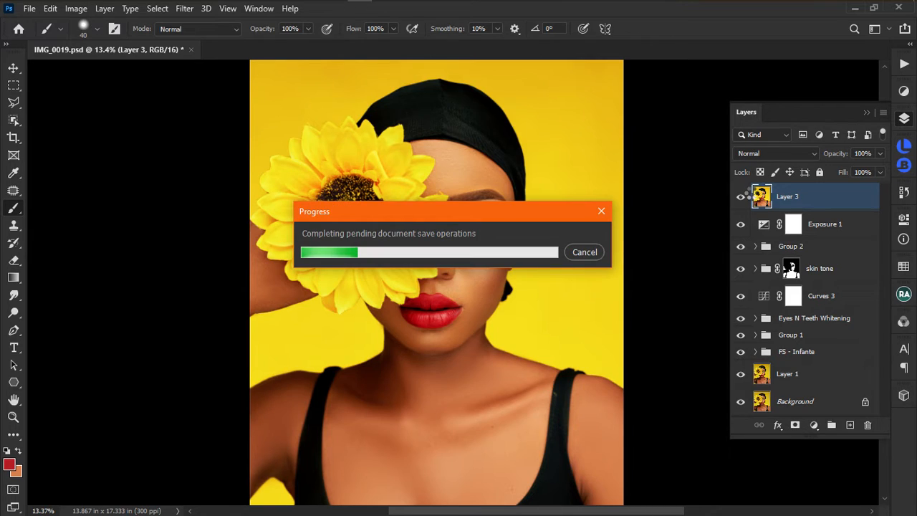
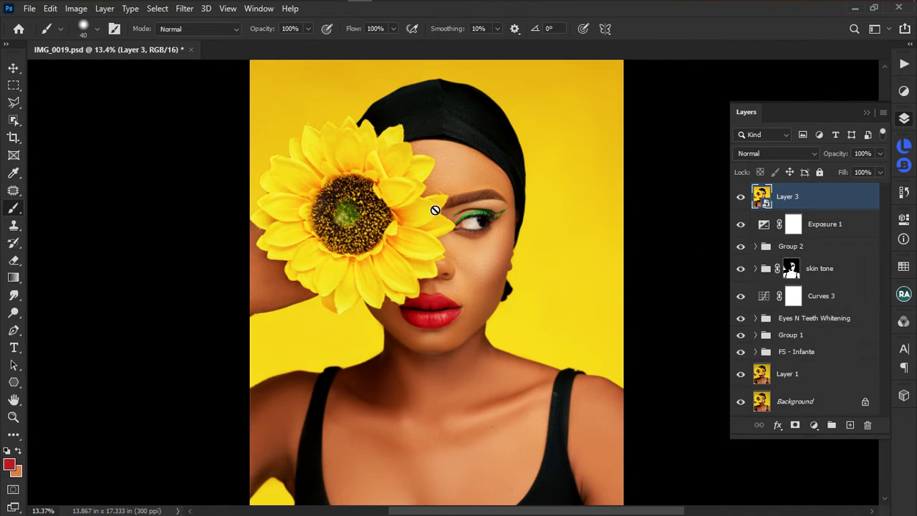
Launch Filter > Liquify on the Layer 3 smart object.
scroll(450, 205, "down", 3)
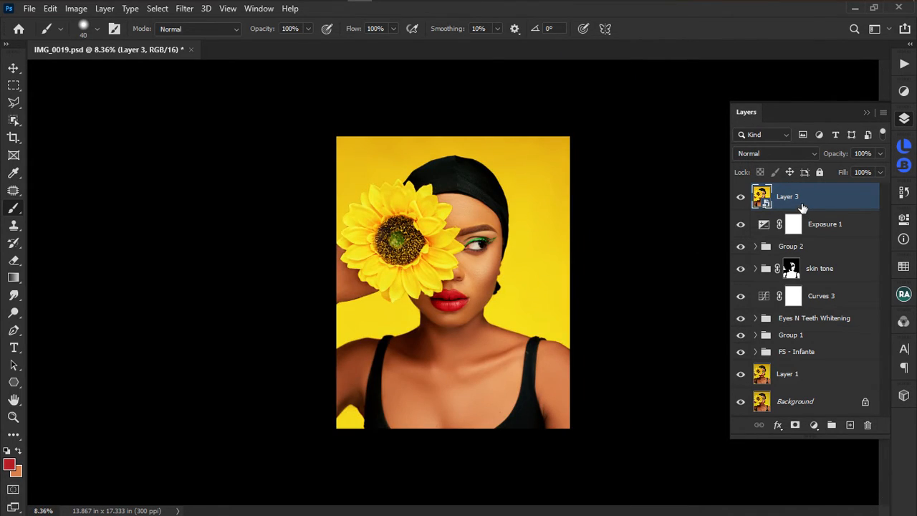
scroll(470, 205, "up", 5)
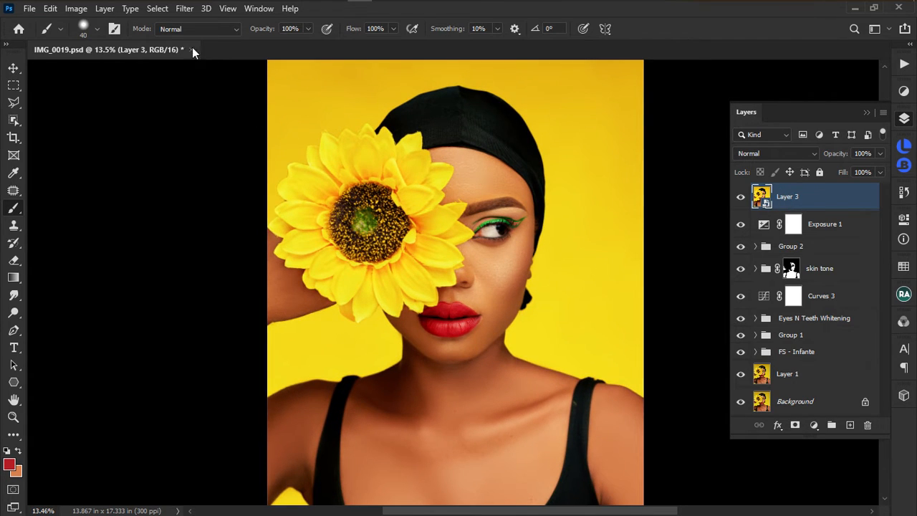
left_click(185, 9)
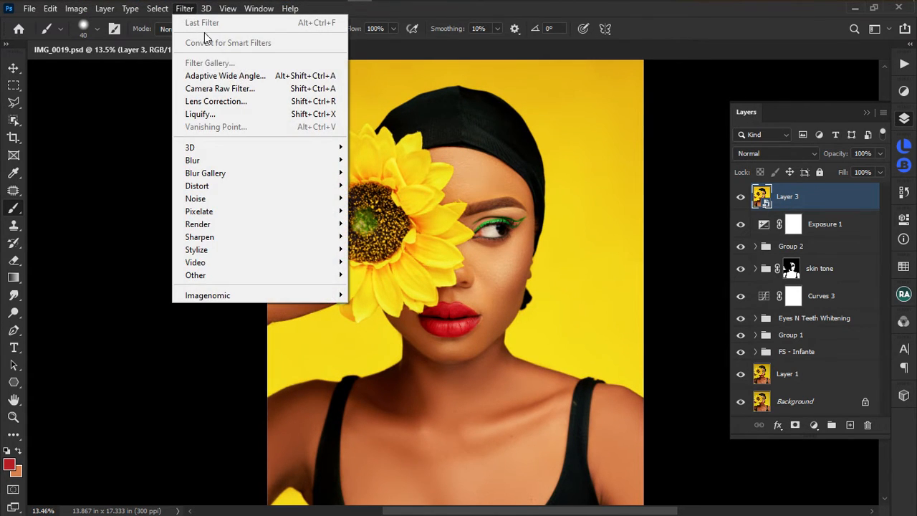
left_click(221, 114)
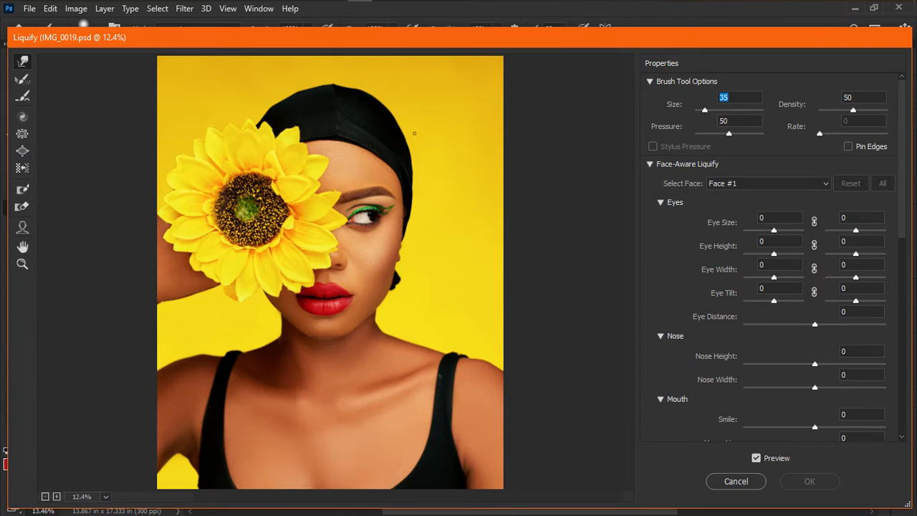
Zoom in on the head and flatten the cap's peak with a size-200 Forward Warp brush.
key("space")
key("bracketright")
key("bracketright")
key("bracketright")
key("bracketright")
key("bracketright")
key("bracketright")
key("bracketright")
key("bracketright")
key("bracketright")
key("bracketright")
key("bracketright")
key("bracketright")
key("bracketright")
key("bracketright")
key("bracketright")
key("bracketright")
key("bracketright")
key("bracketright")
key("ctrl+plus")
key("ctrl+plus")
key("ctrl+plus")
left_click_drag(406, 105, 399, 242)
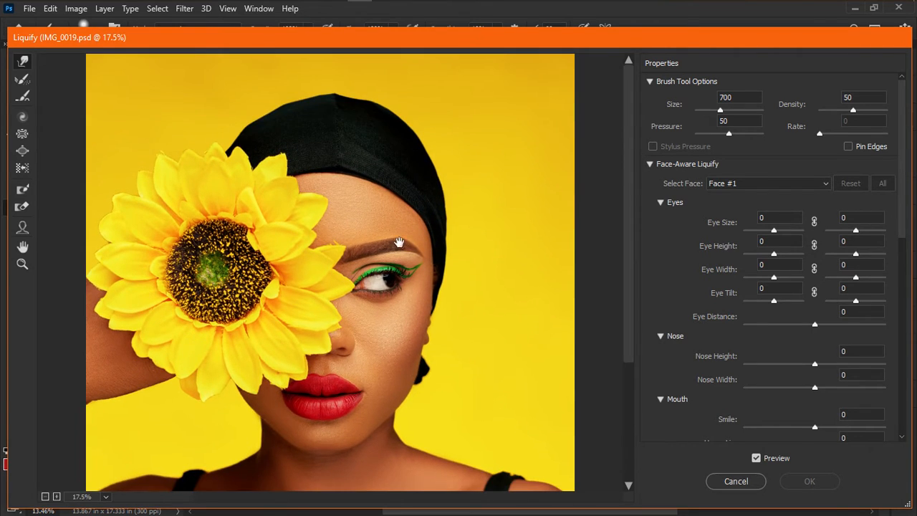
key("bracketleft")
key("bracketleft")
key("bracketleft")
key("bracketleft")
key("bracketleft")
key("bracketleft")
key("bracketleft")
left_click_drag(335, 85, 337, 94)
Pull the cap's edge down-left toward the petals, then set the brush to 400 and zoom out.
key("bracketright")
key("bracketright")
key("bracketright")
key("bracketright")
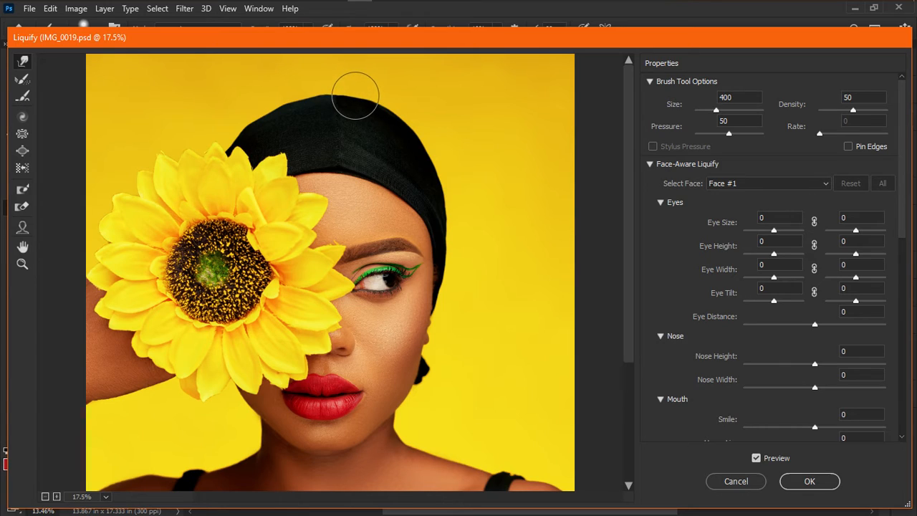
key("bracketleft")
key("bracketleft")
key("bracketleft")
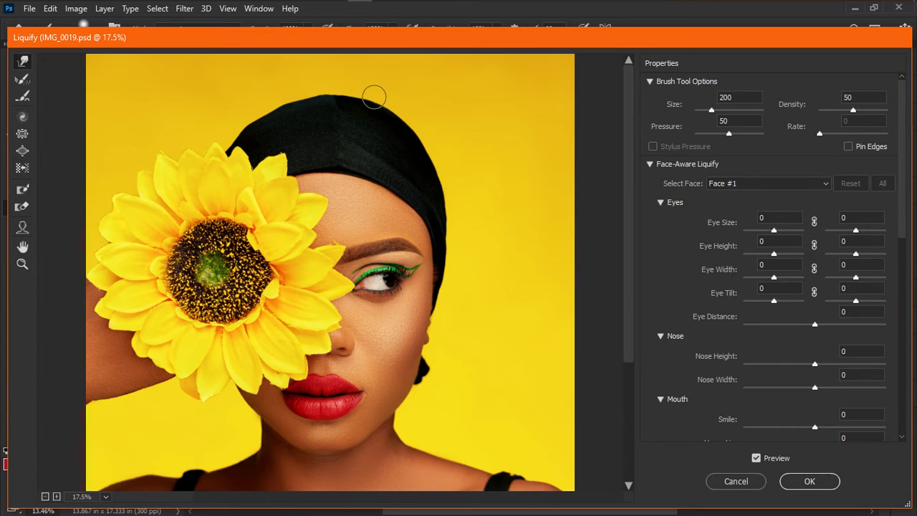
key("bracketright")
key("bracketright")
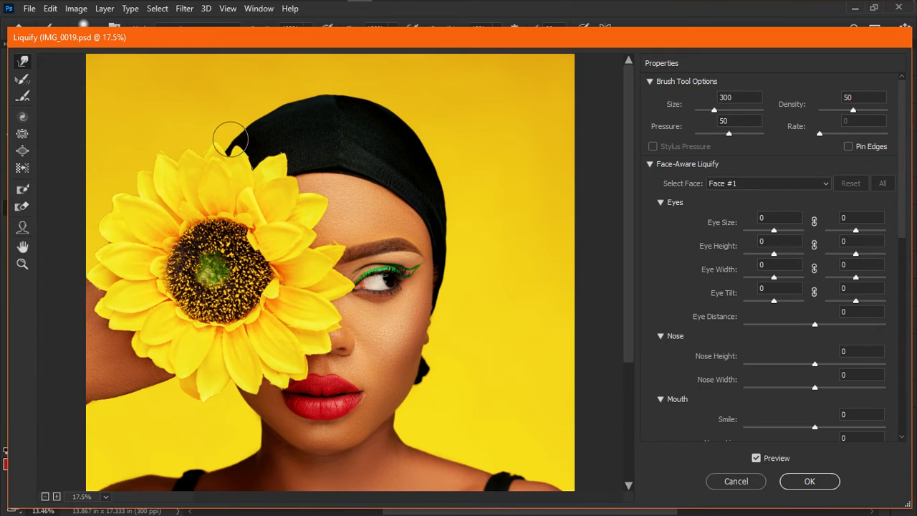
mouse_move(245, 126)
left_mouse_down()
mouse_move(221, 143)
mouse_move(226, 151)
left_mouse_up()
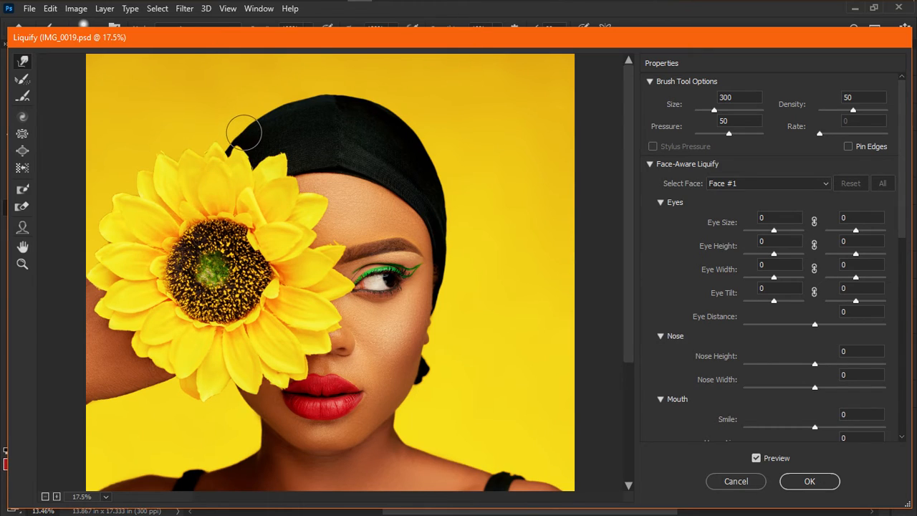
key("ctrl+minus")
key("bracketright")
key("bracketright")
key("bracketright")
key("bracketright")
key("bracketright")
key("bracketright")
key("bracketleft")
key("bracketleft")
key("bracketleft")
key("bracketleft")
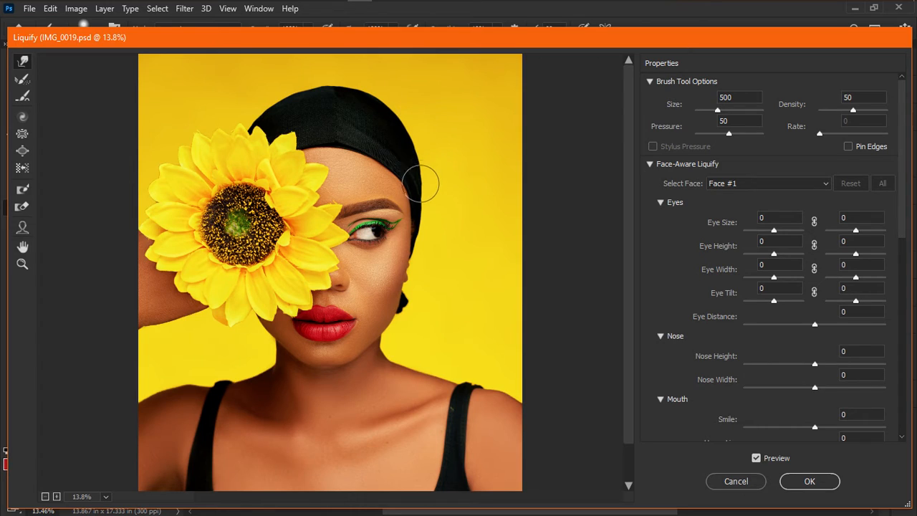
key("bracketleft")
key("bracketleft")
key("bracketleft")
key("bracketleft")
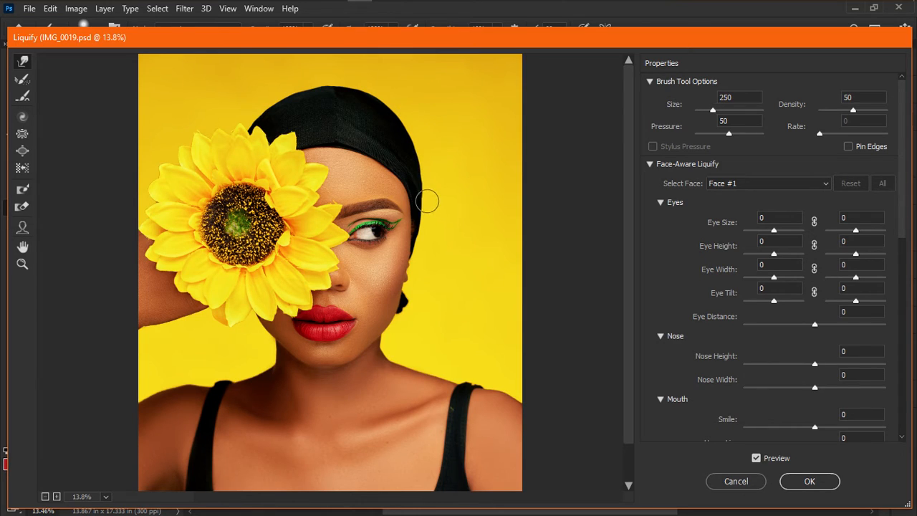
key("bracketright")
key("bracketright")
key("bracketright")
key("bracketright")
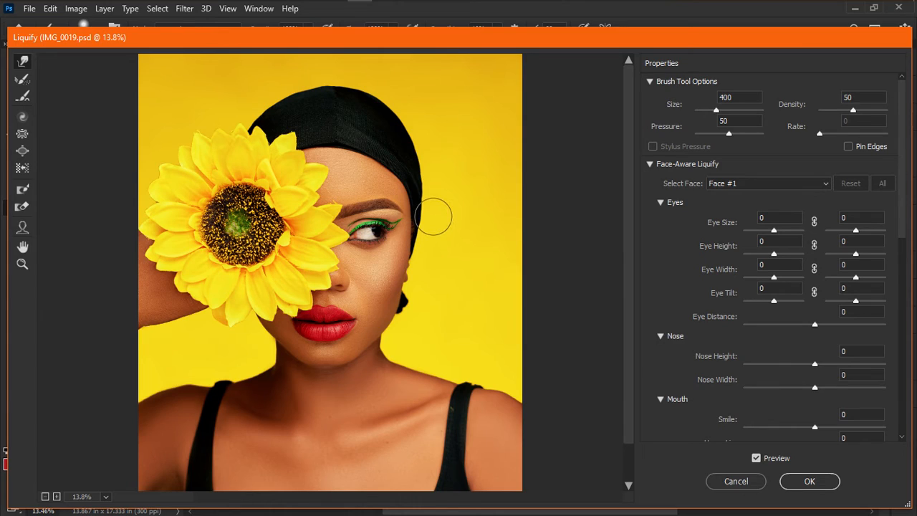
key("bracketright")
key("bracketright")
key("bracketright")
key("bracketright")
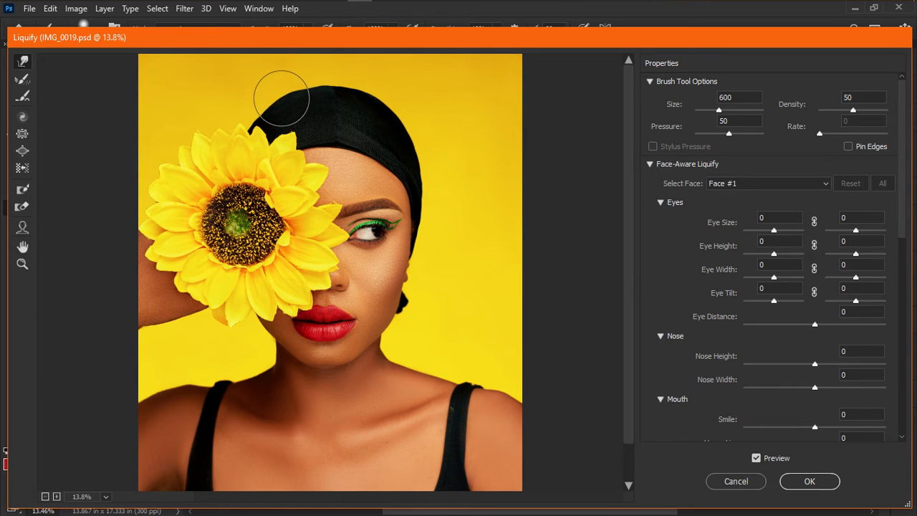
key("bracketleft")
key("bracketleft")
key("bracketleft")
key("bracketleft")
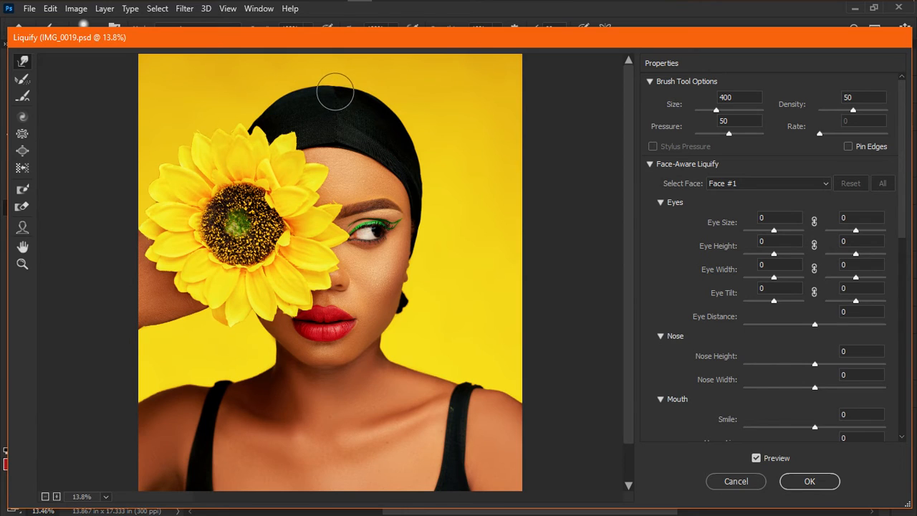
key("ctrl+minus")
Zoom back in and toggle Preview to compare the warped cap against the original.
key("ctrl+plus")
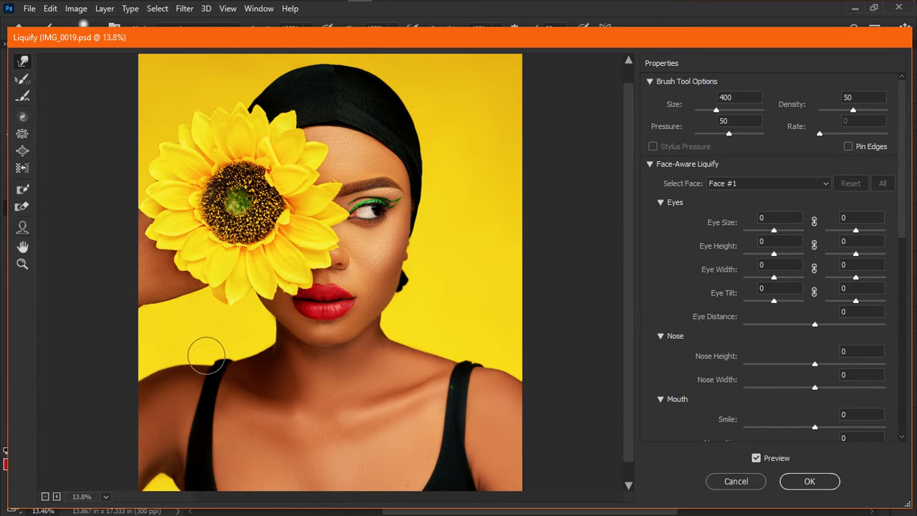
key("p")
key("p")
key("bracketleft")
key("bracketleft")
key("bracketleft")
key("bracketright")
key("bracketright")
key("bracketright")
key("bracketright")
key("bracketright")
key("bracketright")
key("bracketright")
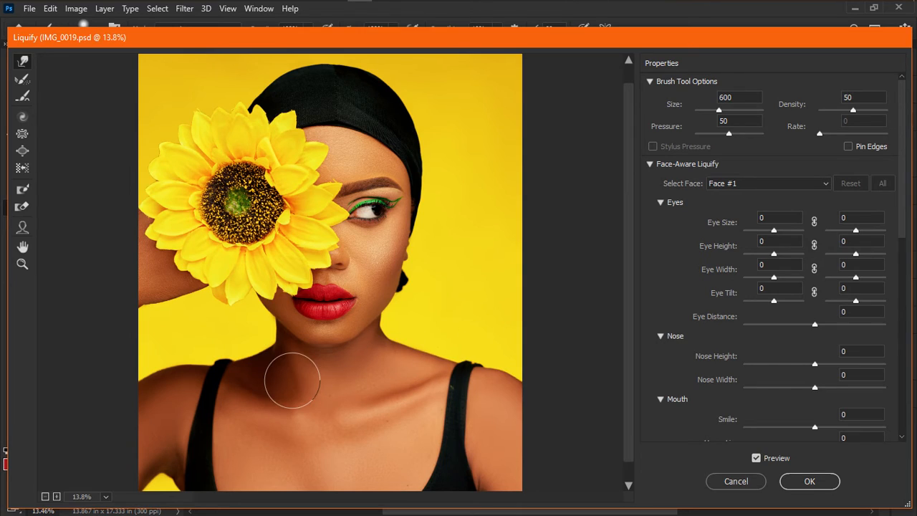
key("bracketleft")
key("bracketleft")
key("bracketleft")
key("bracketleft")
key("bracketleft")
key("bracketleft")
key("bracketleft")
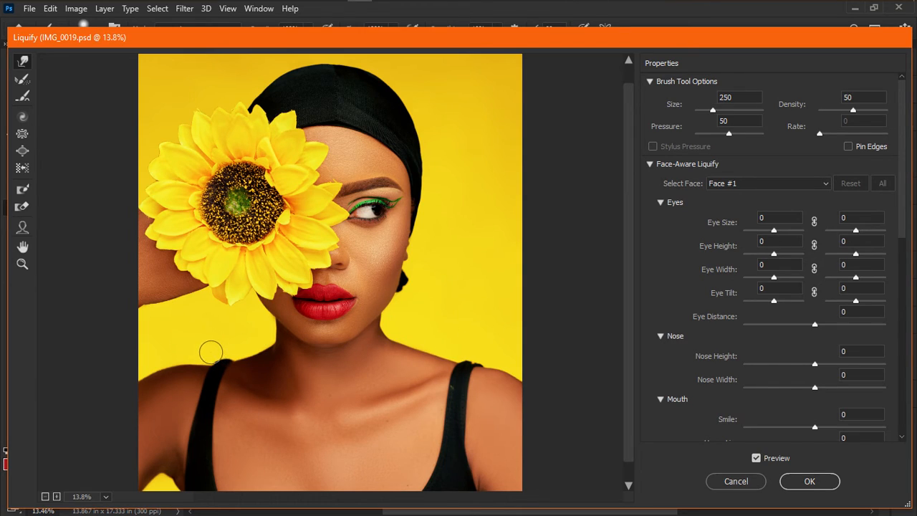
key("bracketleft")
key("bracketleft")
scroll(296, 383, "down", 2)
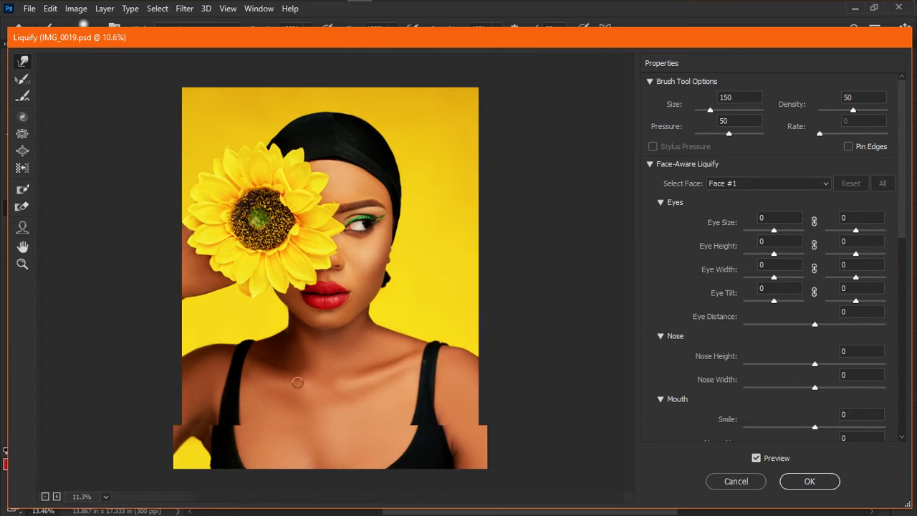
Compare once more without the Liquify changes, then apply the Liquify edits to Layer 3.
key("bracketright")
key("bracketright")
key("bracketright")
key("bracketright")
key("bracketright")
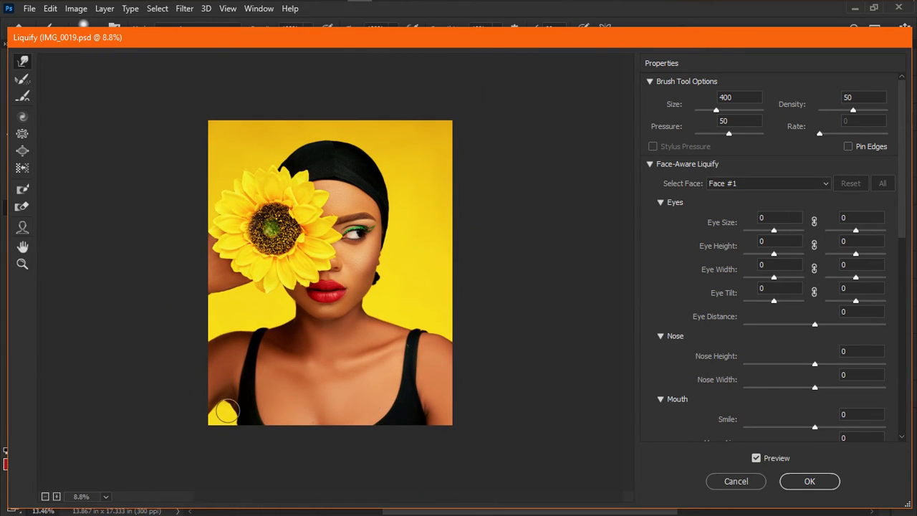
key("bracketleft")
key("bracketleft")
key("bracketleft")
key("bracketleft")
key("bracketleft")
key("bracketright")
key("bracketright")
key("bracketright")
key("bracketright")
key("bracketright")
key("ctrl+plus")
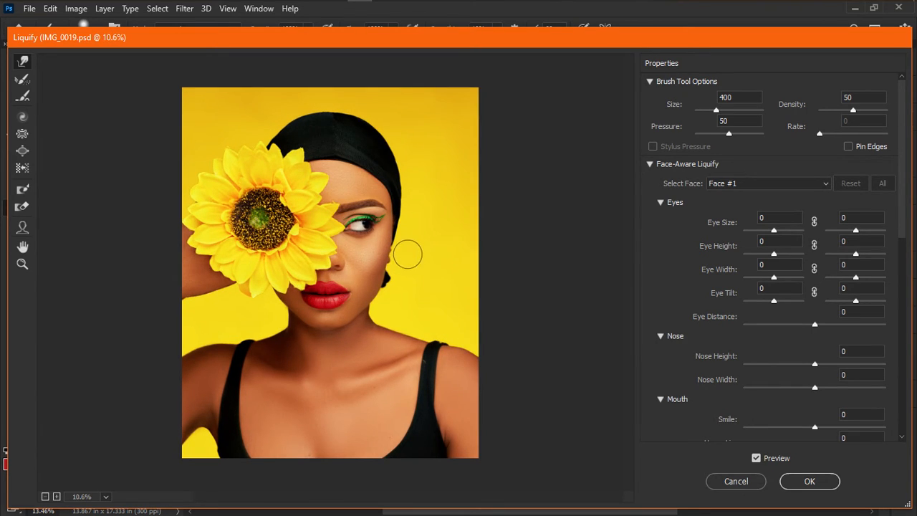
key("p")
key("p")
key("p")
key("p")
key("p")
key("p")
key("p")
key("p")
key("p")
key("p")
key("p")
key("p")
key("Return")
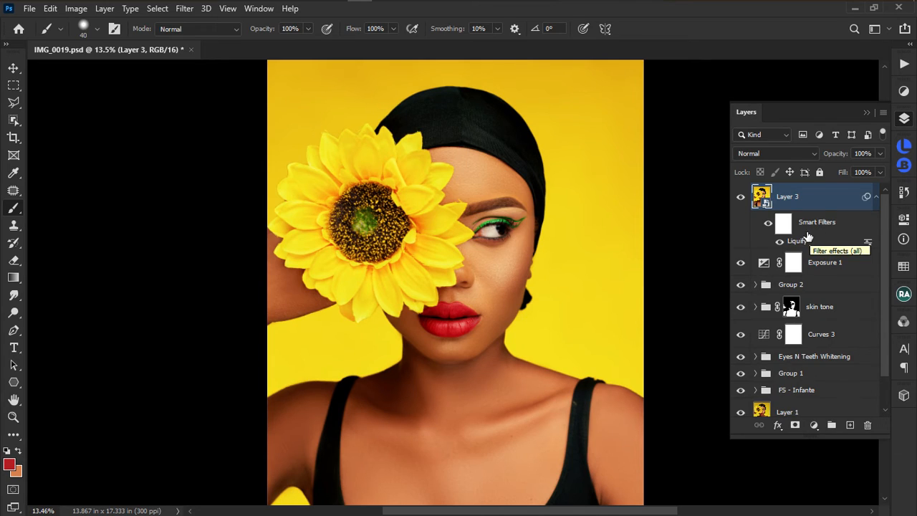
left_click(780, 243)
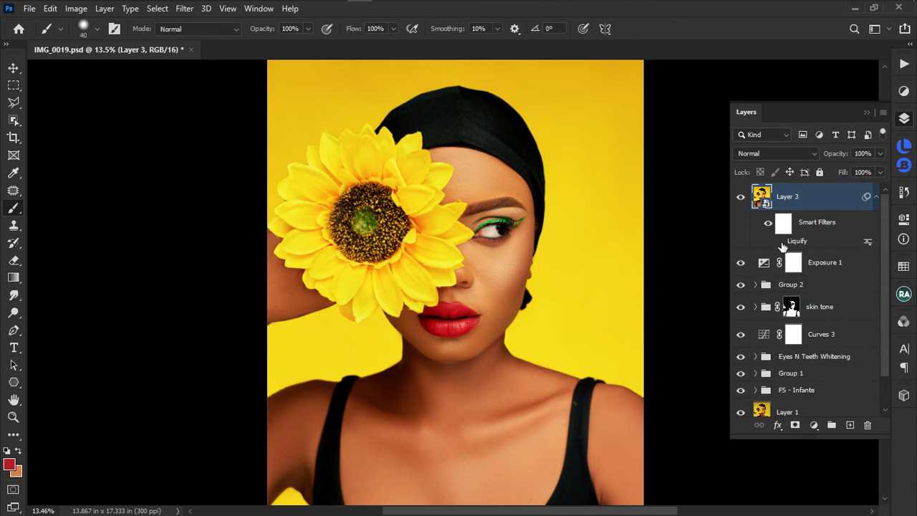
left_click(778, 242)
double_click(803, 247)
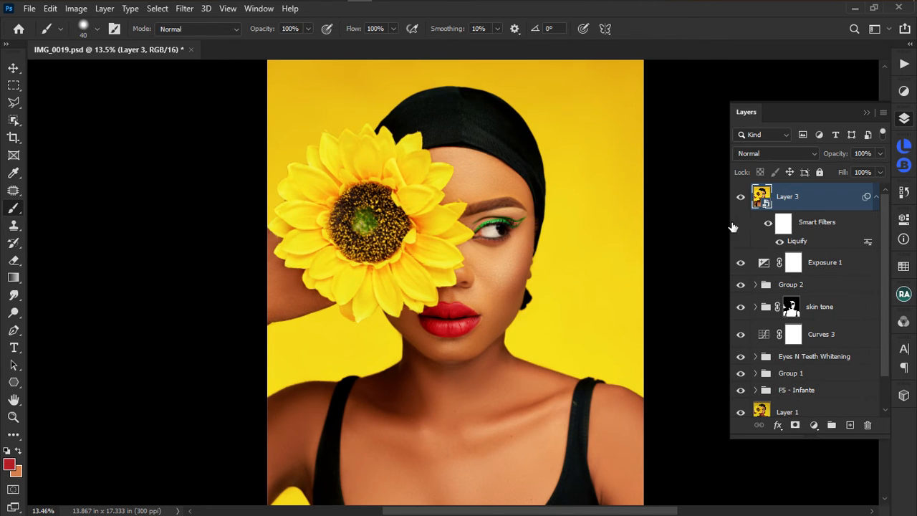
left_click(184, 9)
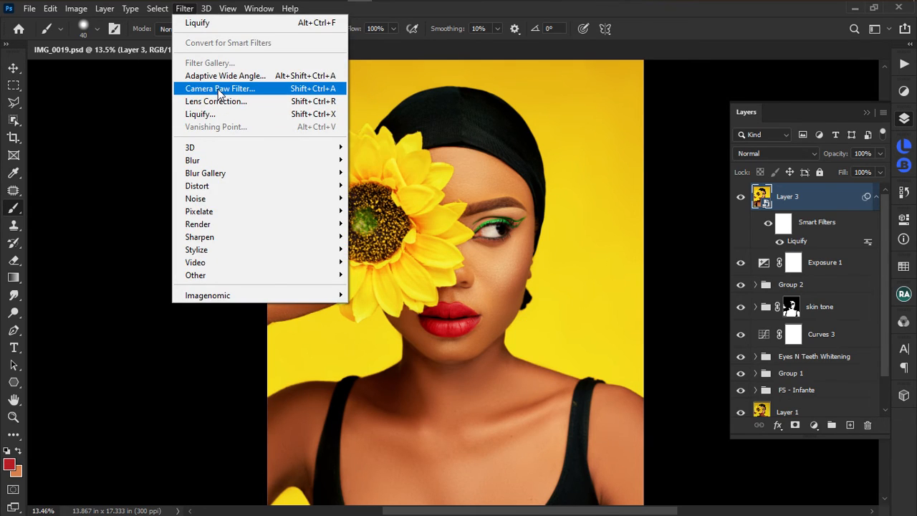
Bring up the Camera Raw Filter for the Layer 3 smart object.
key("Escape")
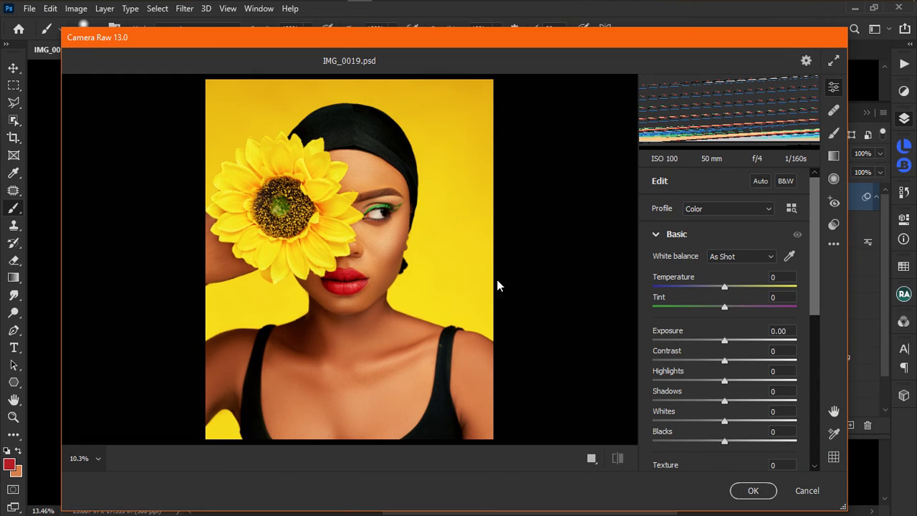
scroll(813, 258, "down", 3)
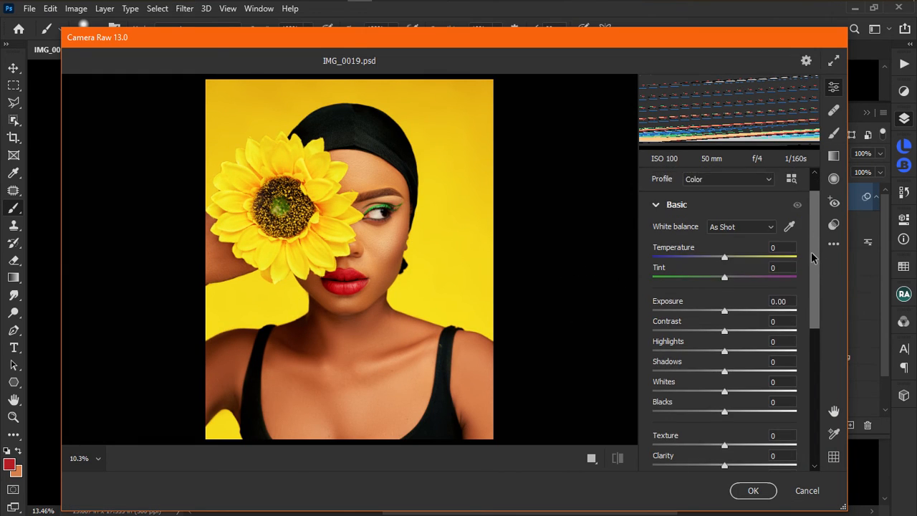
left_click_drag(725, 260, 738, 281)
double_click(715, 262)
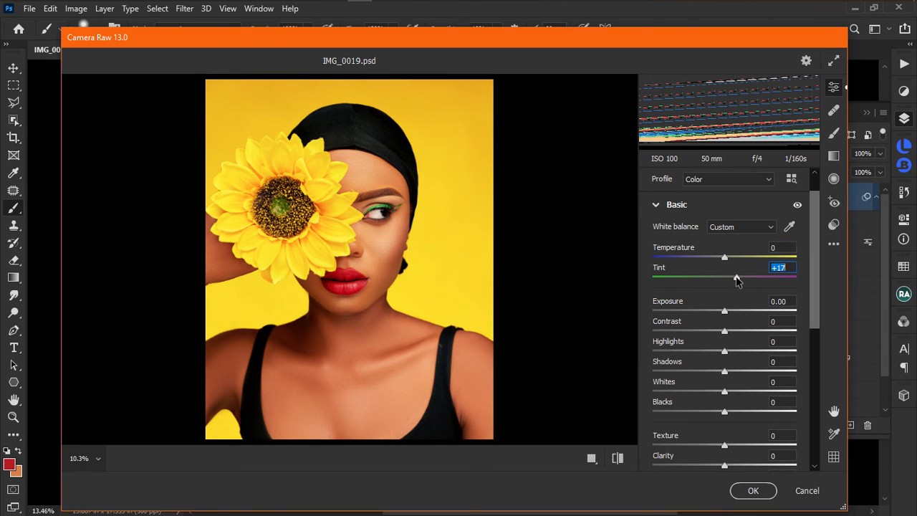
double_click(738, 279)
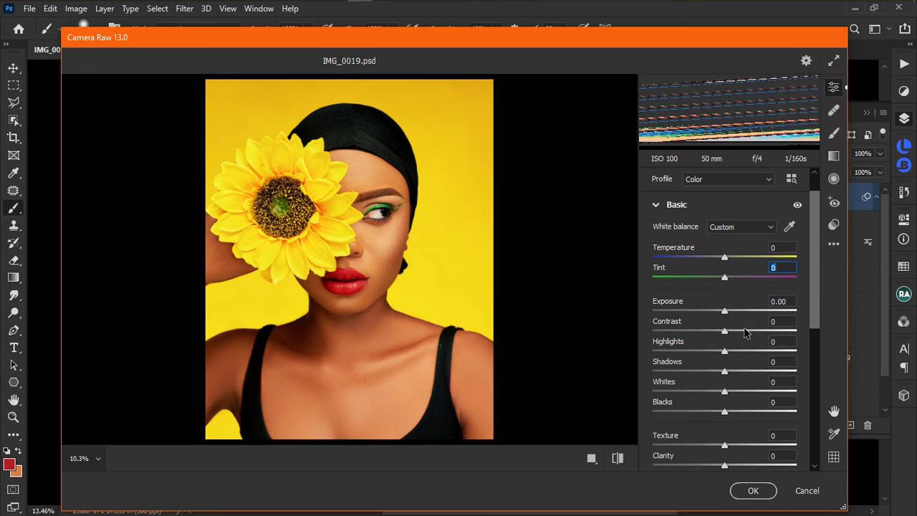
scroll(730, 416, "down", 3)
scroll(738, 408, "down", 5)
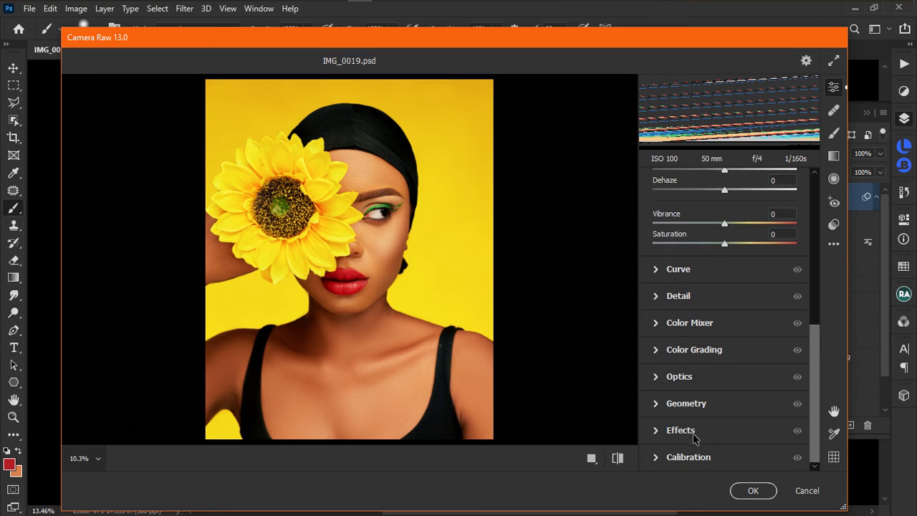
In Calibration, raise Green Primary Saturation to +3 and Blue Primary Saturation to +2.
left_click(689, 458)
left_click_drag(724, 458, 726, 458)
left_click_drag(725, 398, 729, 404)
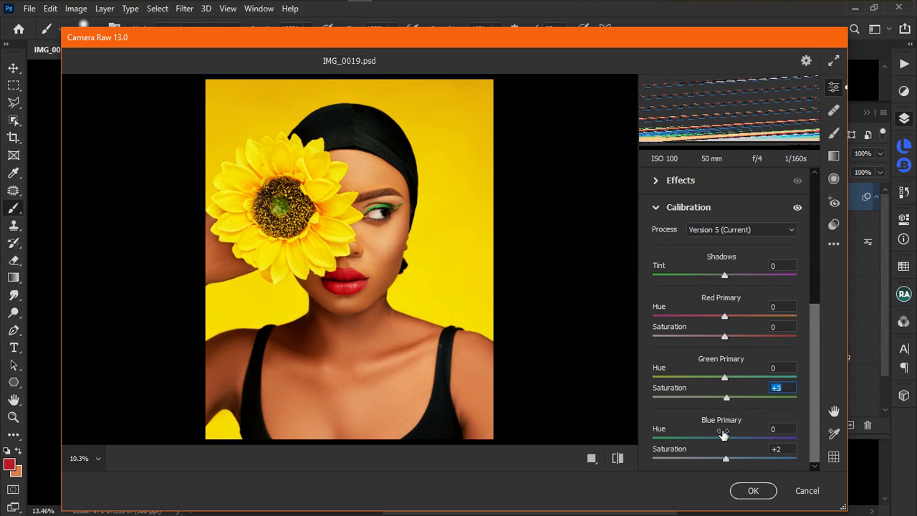
left_click(726, 459)
Set Effects Vignetting to -23 and check it with the before/after toggle.
left_click(657, 181)
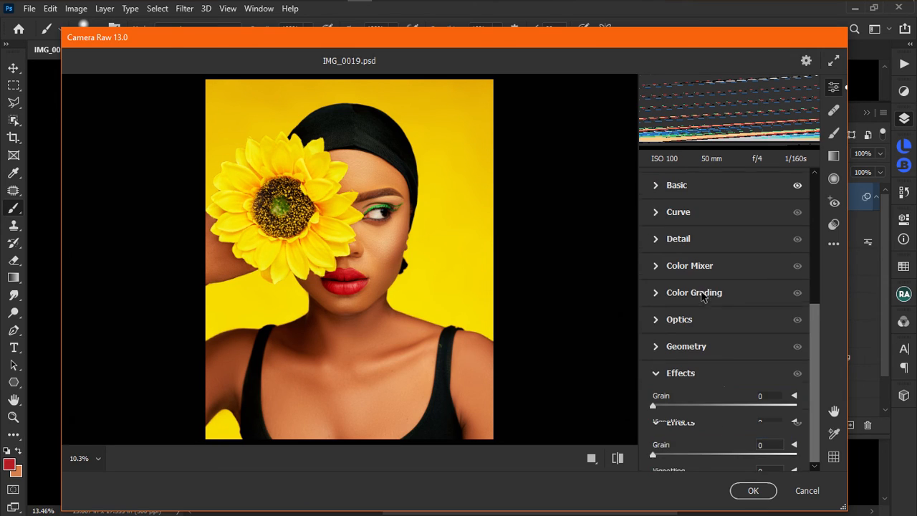
mouse_move(725, 433)
left_mouse_down()
mouse_move(682, 431)
mouse_move(707, 431)
left_mouse_up()
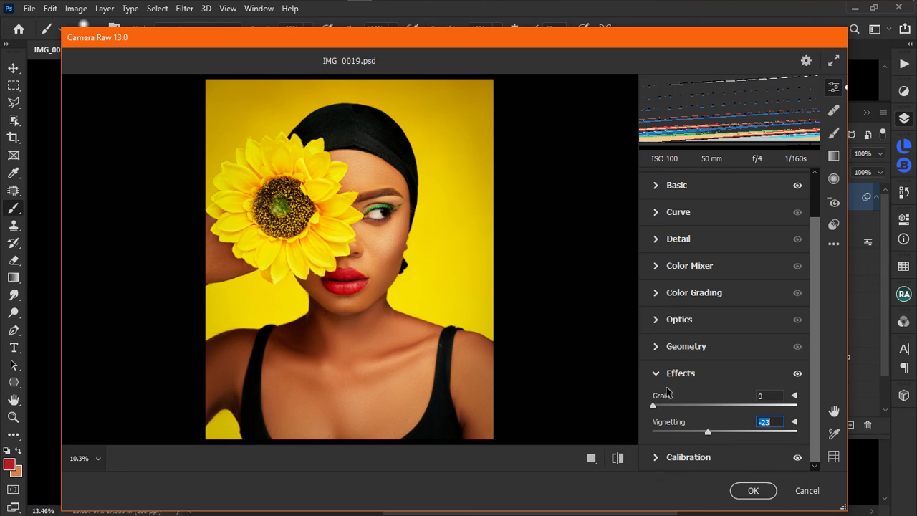
type("0")
left_click(620, 461)
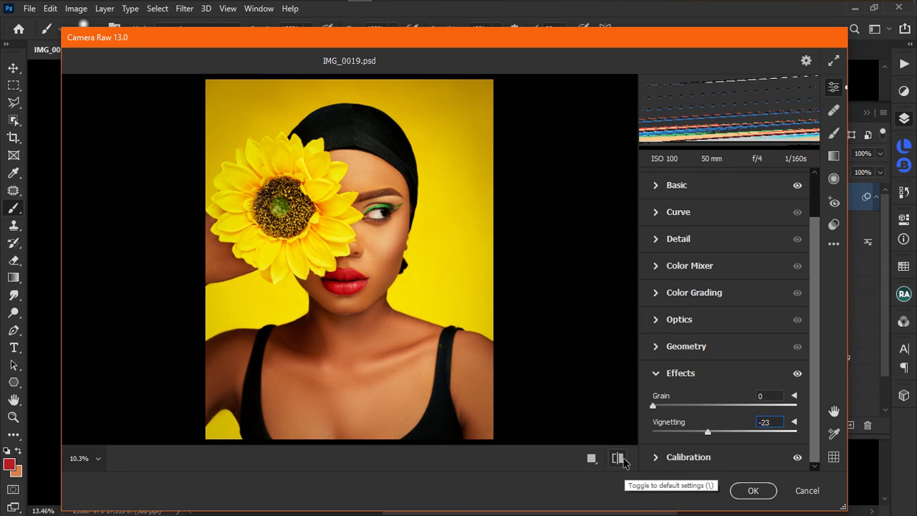
left_click(622, 461)
left_click(620, 460)
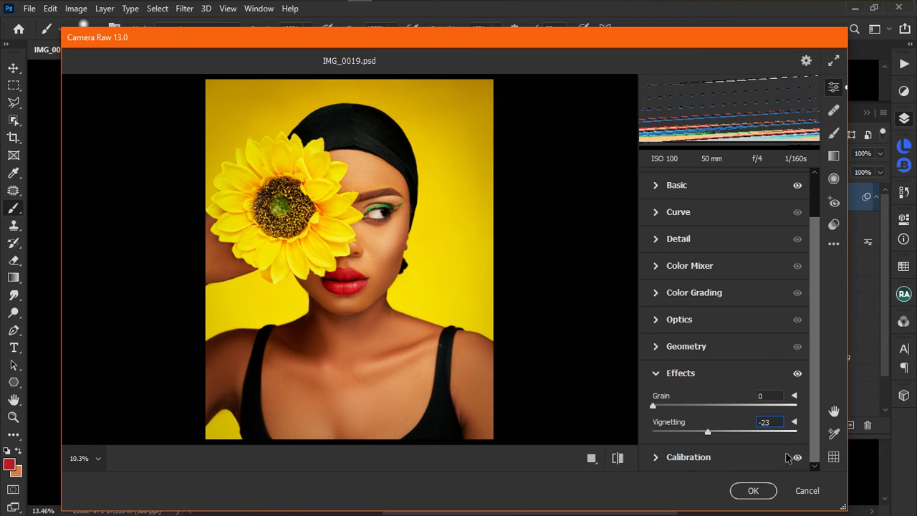
Apply the Camera Raw settings, collapse Layer 3's smart filter list, and zoom out and back in.
left_click(753, 491)
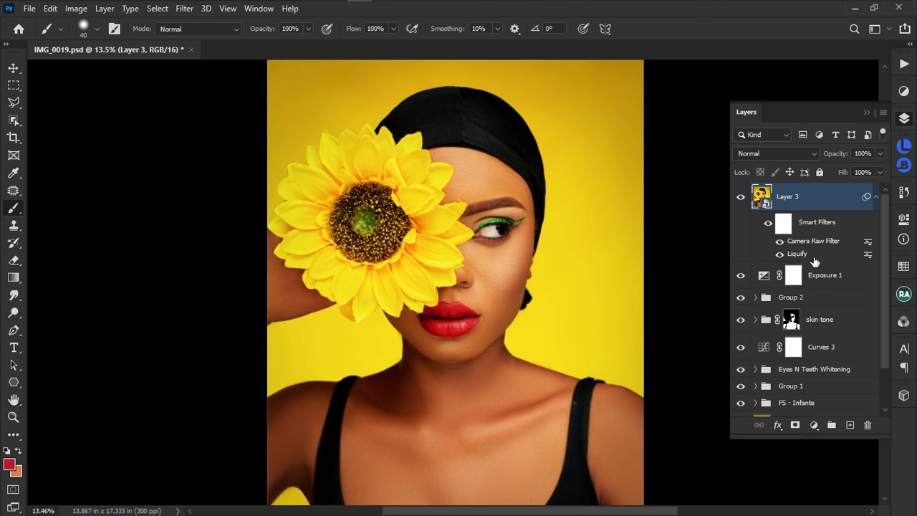
left_click(874, 205)
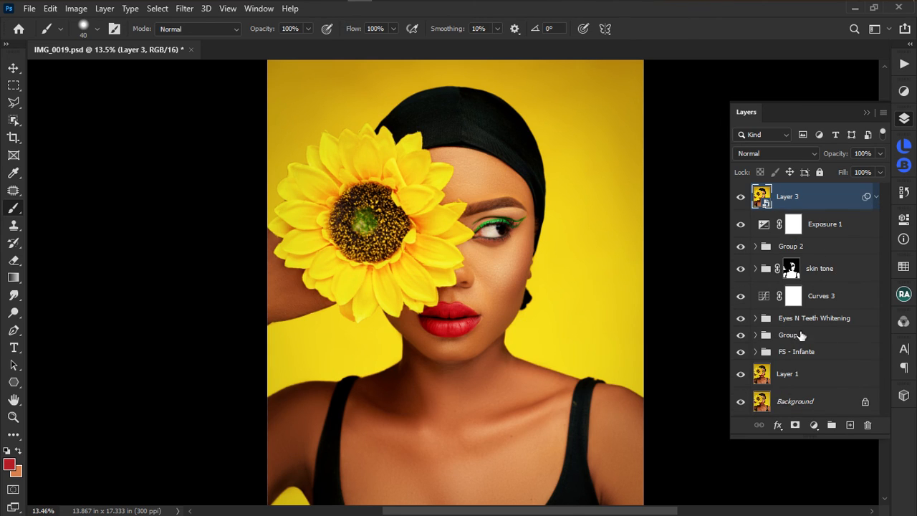
scroll(388, 301, "down", 3)
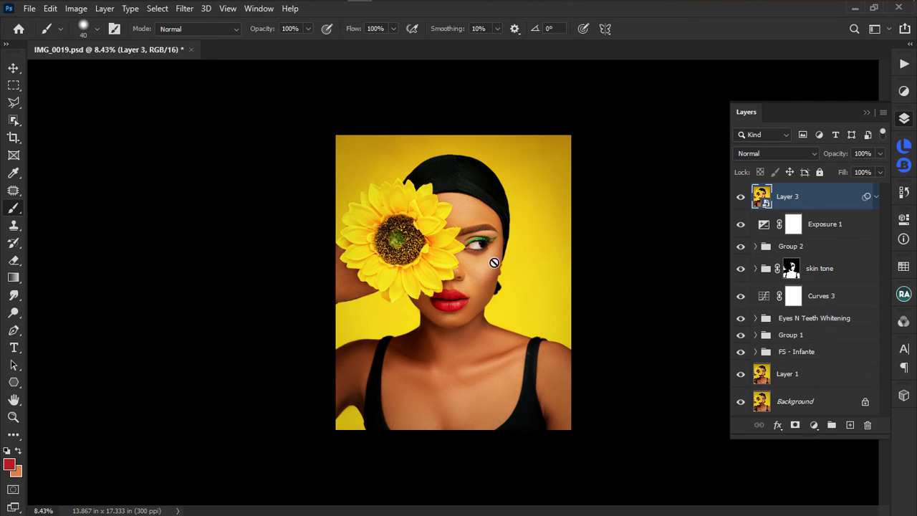
scroll(499, 248, "up", 2)
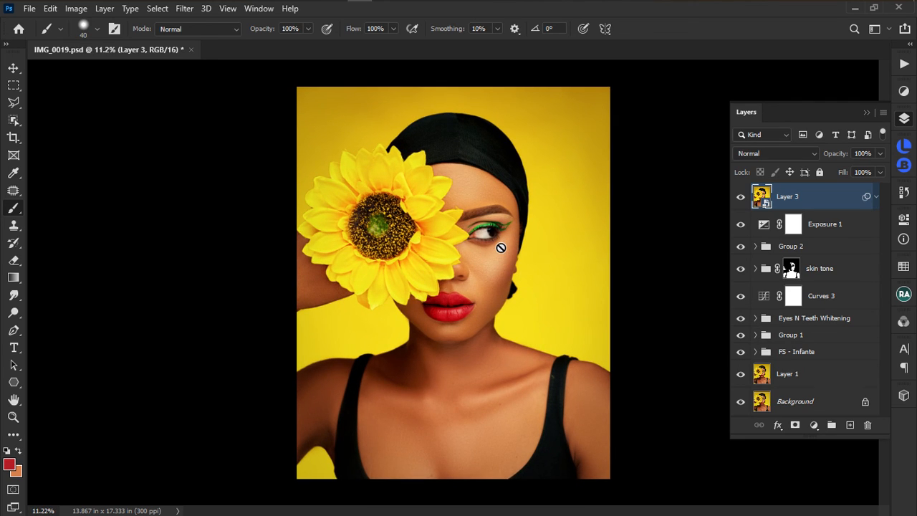